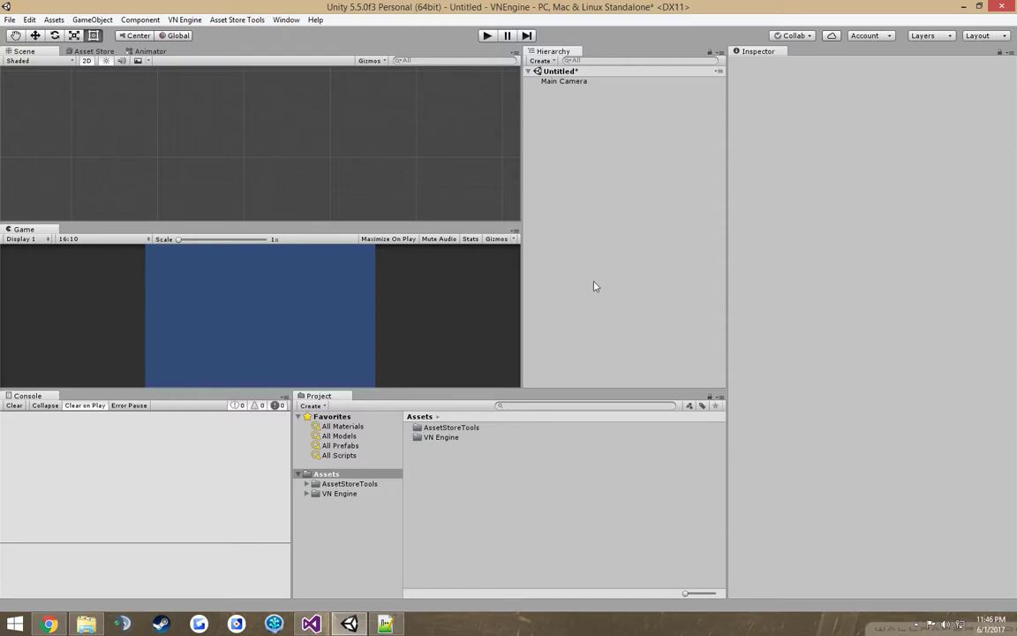
Step: Add a VN Engine DialogueCanvas to the scene and expand it to show its managers, layers and menus
right_click(571, 109)
mouse_move(610, 221)
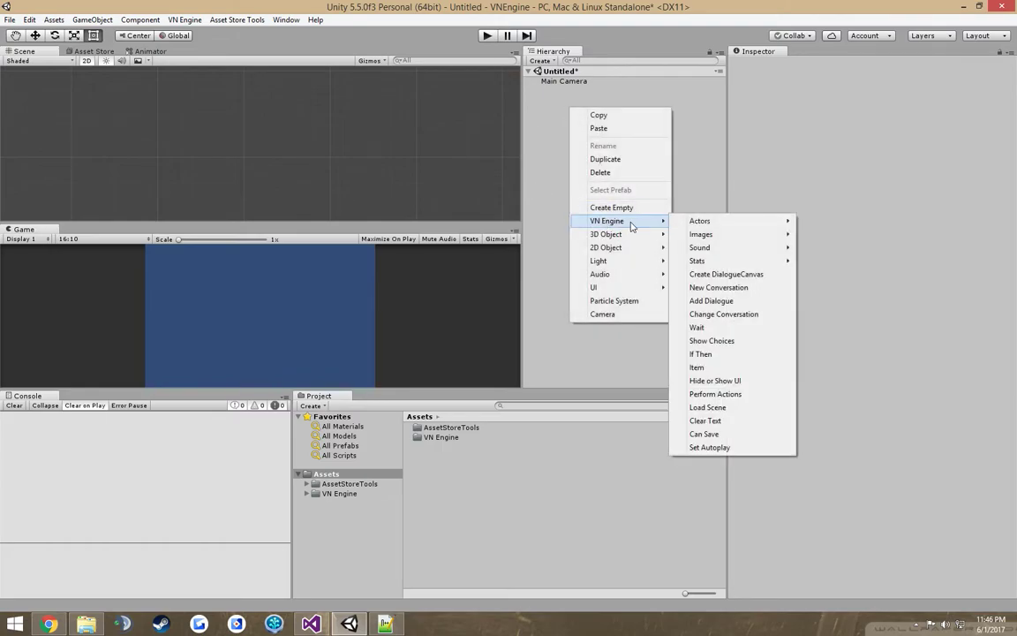
click(657, 275)
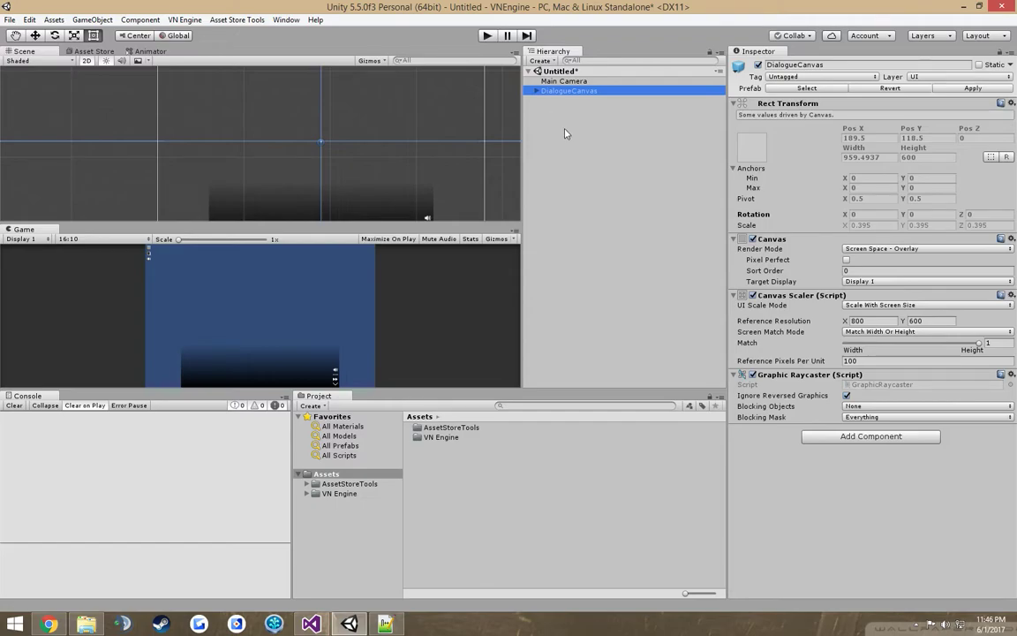
click(537, 92)
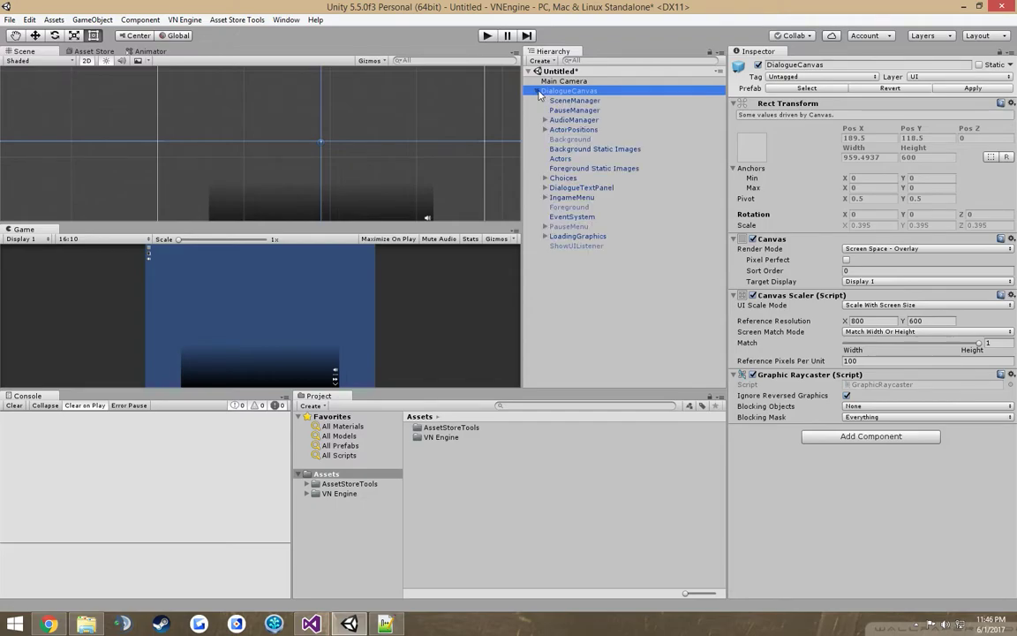
Step: Add a UI Panel as a child of Actors and frame it in the Scene view
right_click(580, 160)
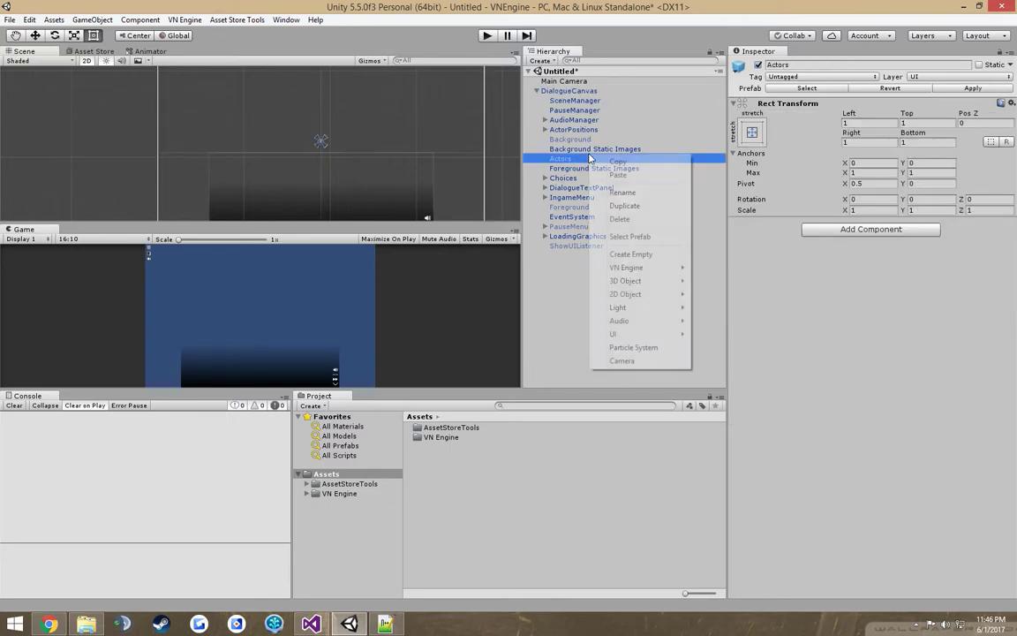
mouse_move(656, 341)
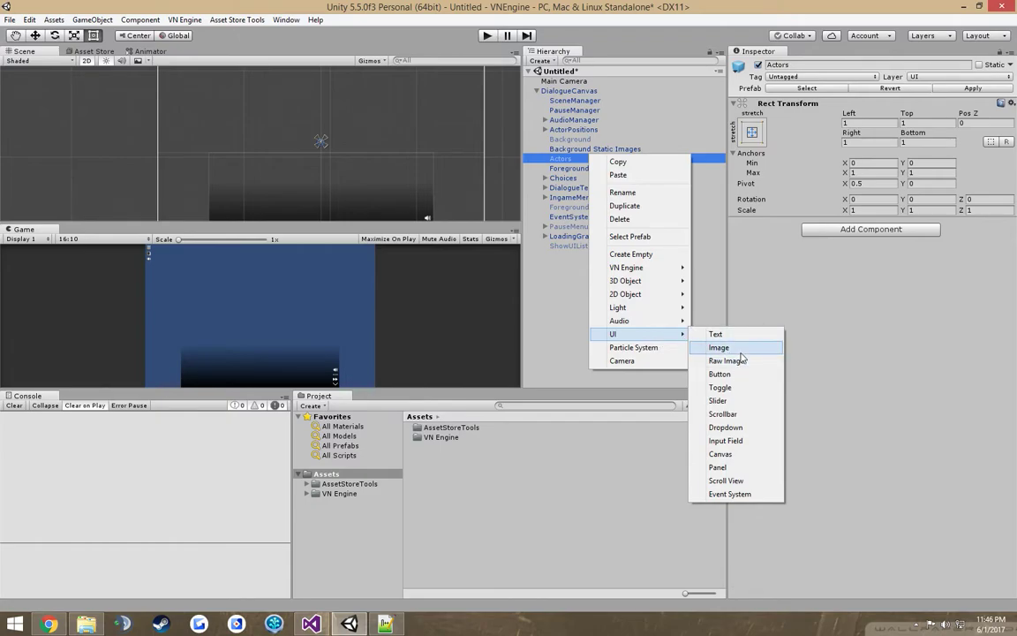
click(718, 467)
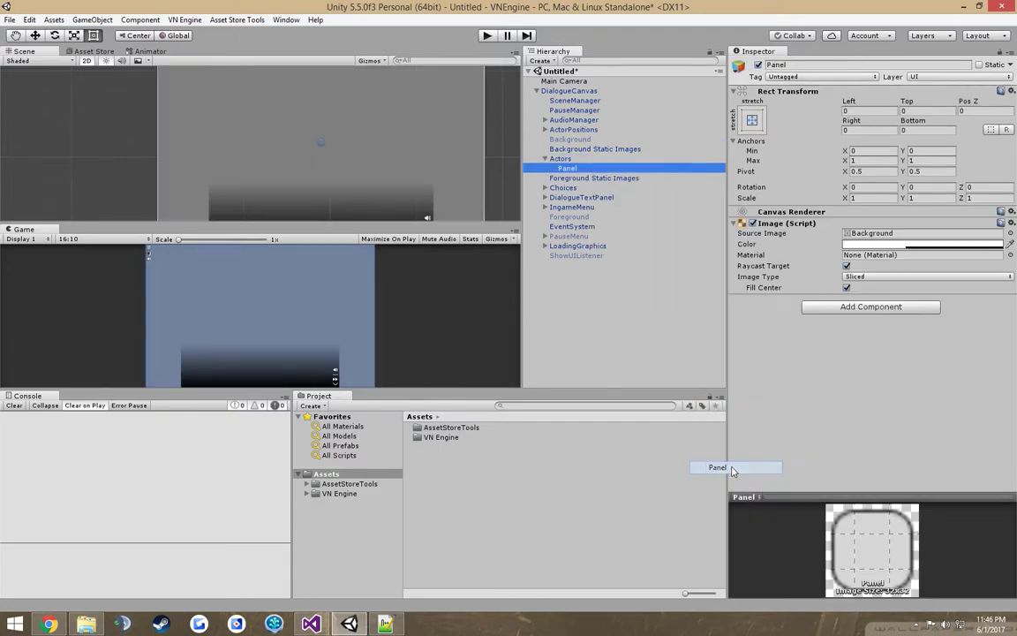
key(f)
Step: Resize the Panel to 420×170, anchored middle-centre at position 0, 23
drag(409, 212, 359, 162)
drag(191, 73, 262, 113)
click(751, 120)
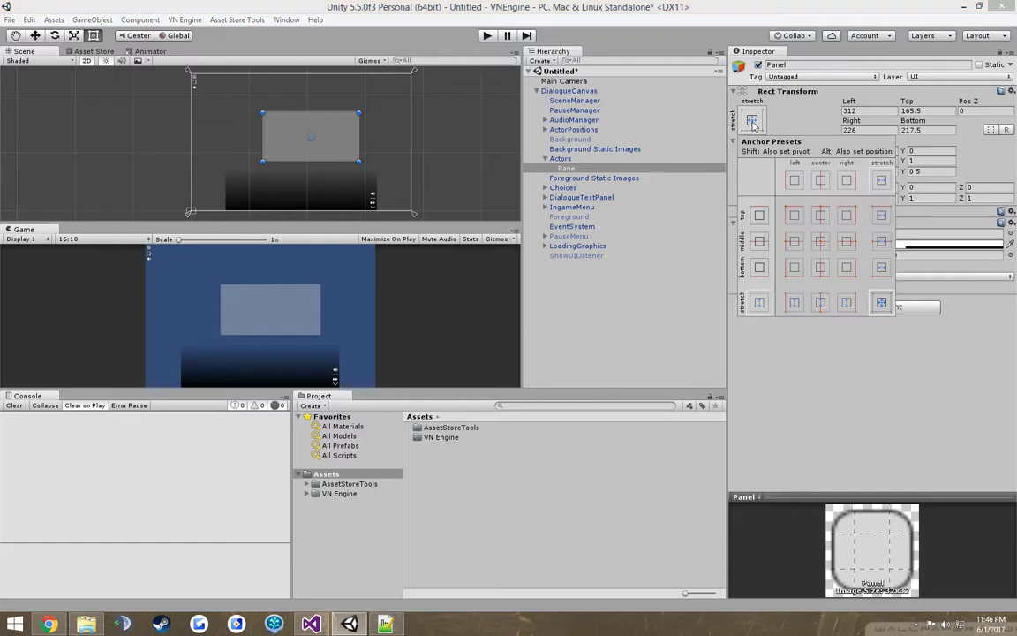
click(739, 218)
mouse_move(310, 142)
mouse_down()
mouse_move(300, 148)
mouse_move(313, 153)
mouse_up()
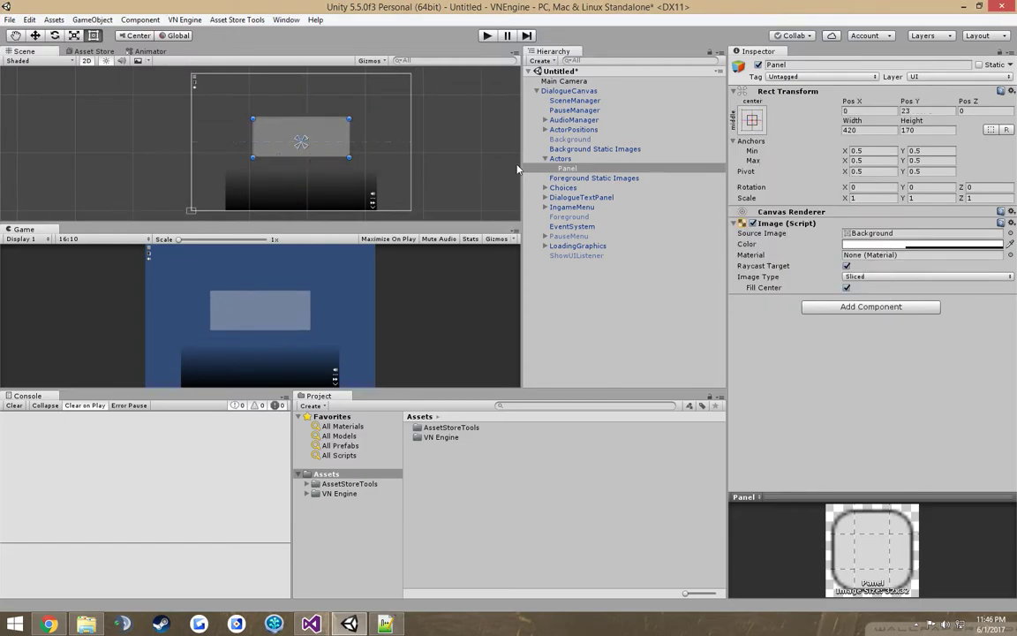
right_click(574, 168)
Step: Add an InputField inside the Panel and widen it to 195 at Y 15
mouse_move(642, 354)
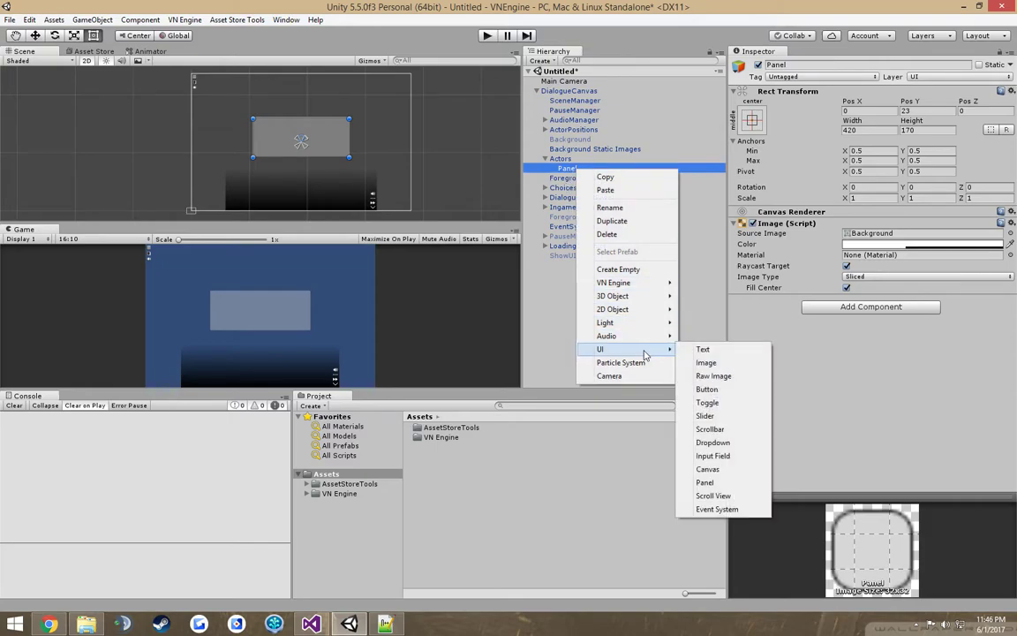
click(698, 456)
scroll(337, 173, up, 3)
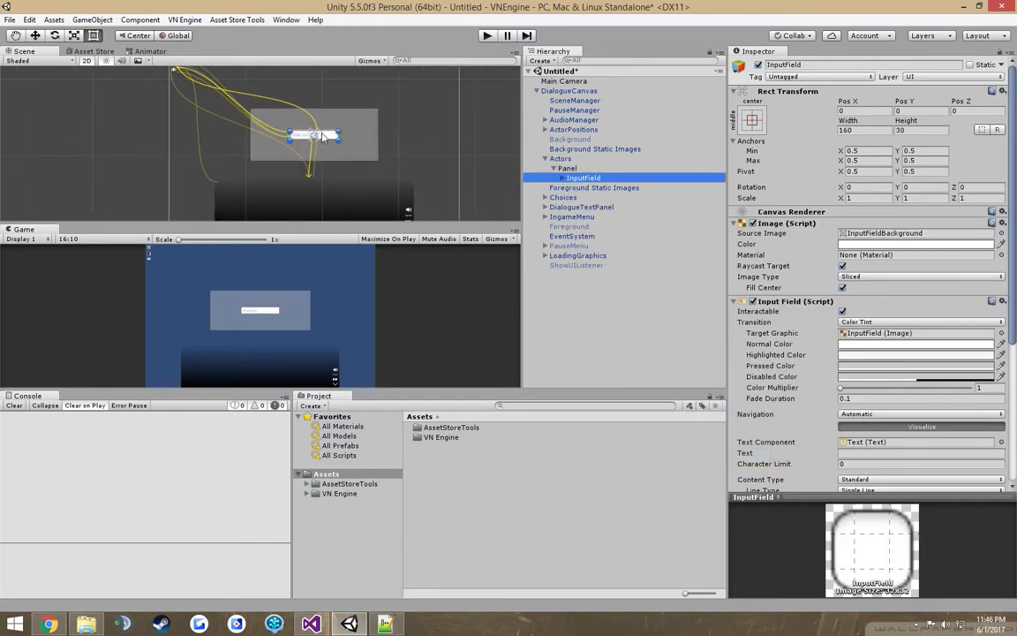
drag(354, 134, 327, 130)
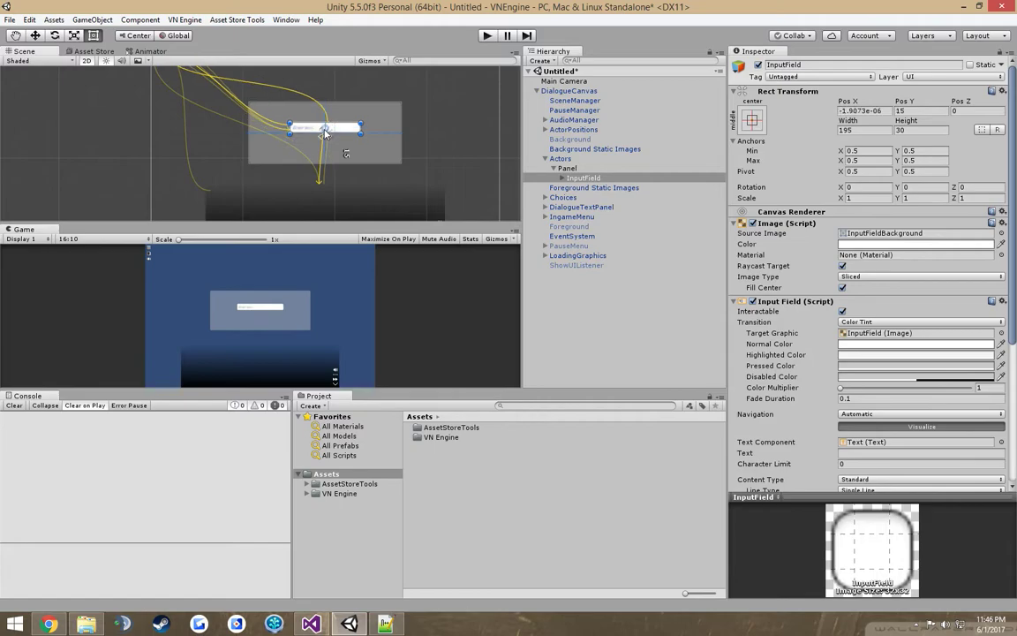
Step: Add a 160×30 Button to the Panel and place it below the field at Y -30
right_click(570, 168)
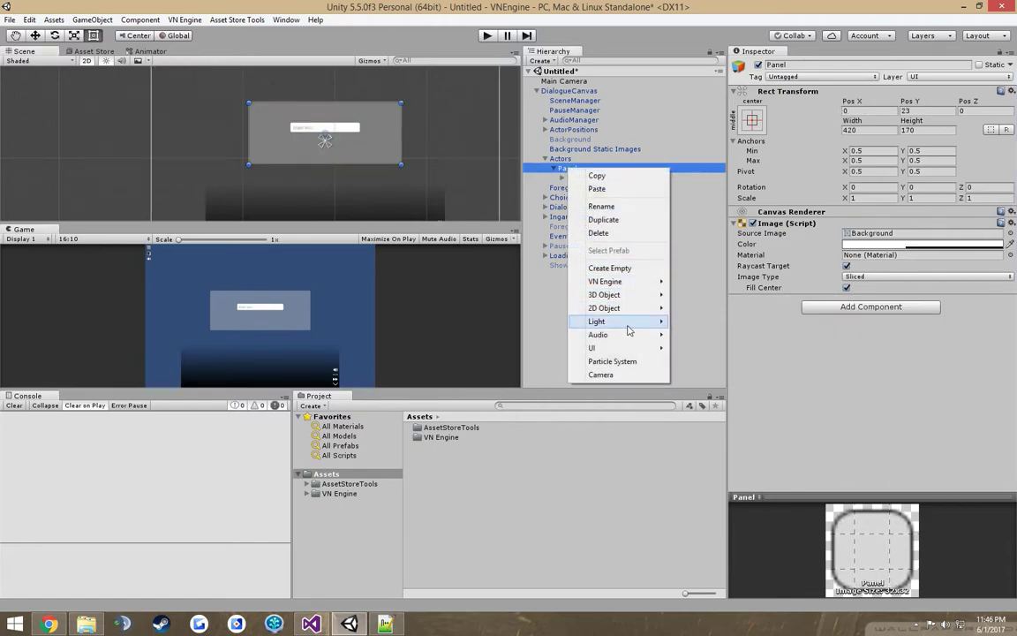
mouse_move(658, 348)
click(707, 389)
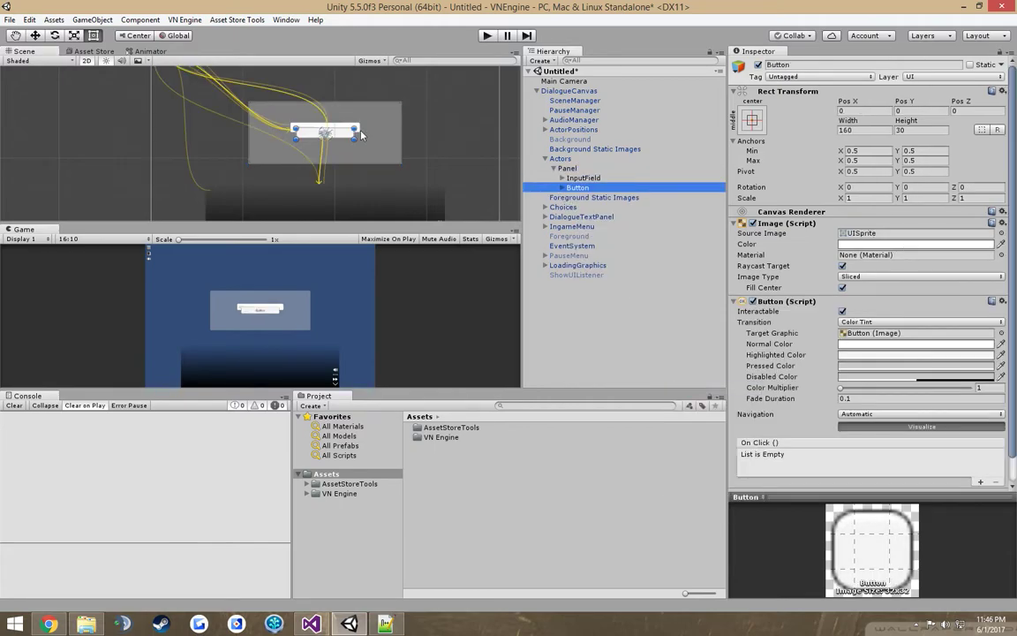
drag(325, 140, 327, 152)
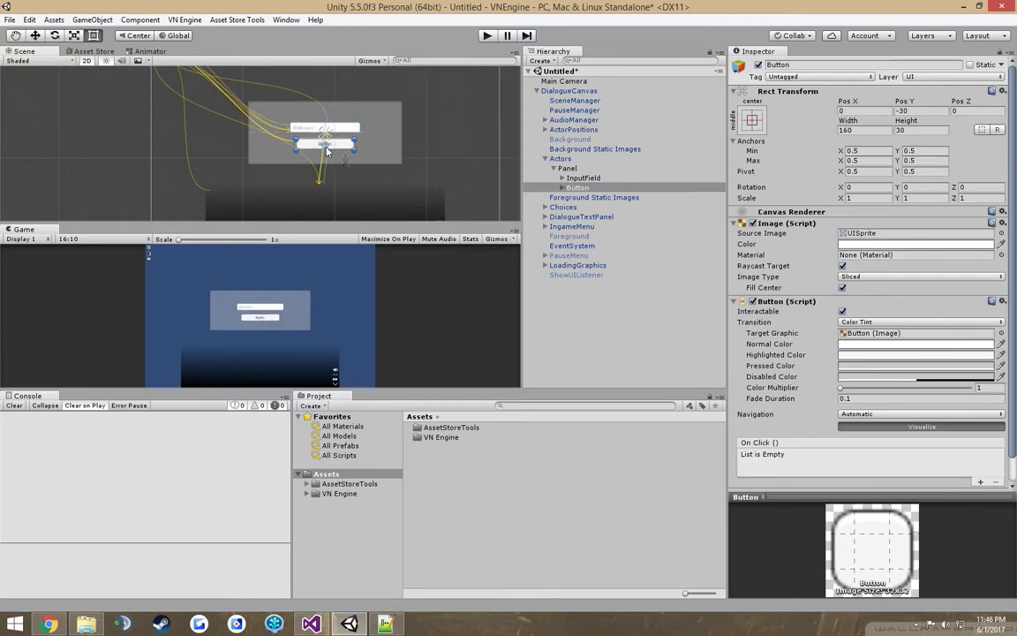
Step: Add an Inputfield To Stat component to the InputField with Stat_type set to String_Stat
click(583, 178)
scroll(883, 398, down, 5)
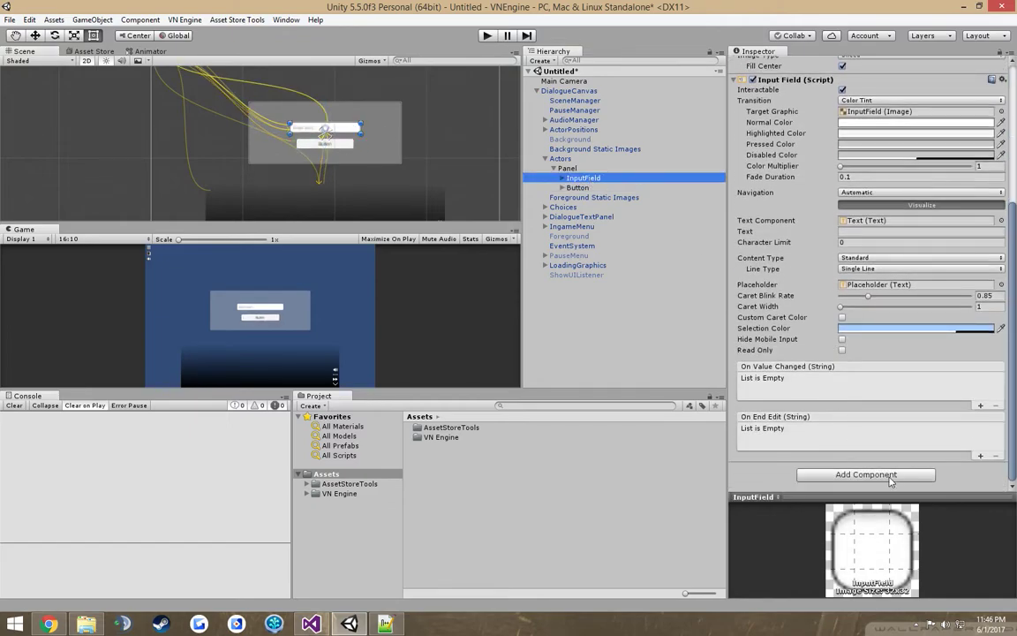
click(890, 478)
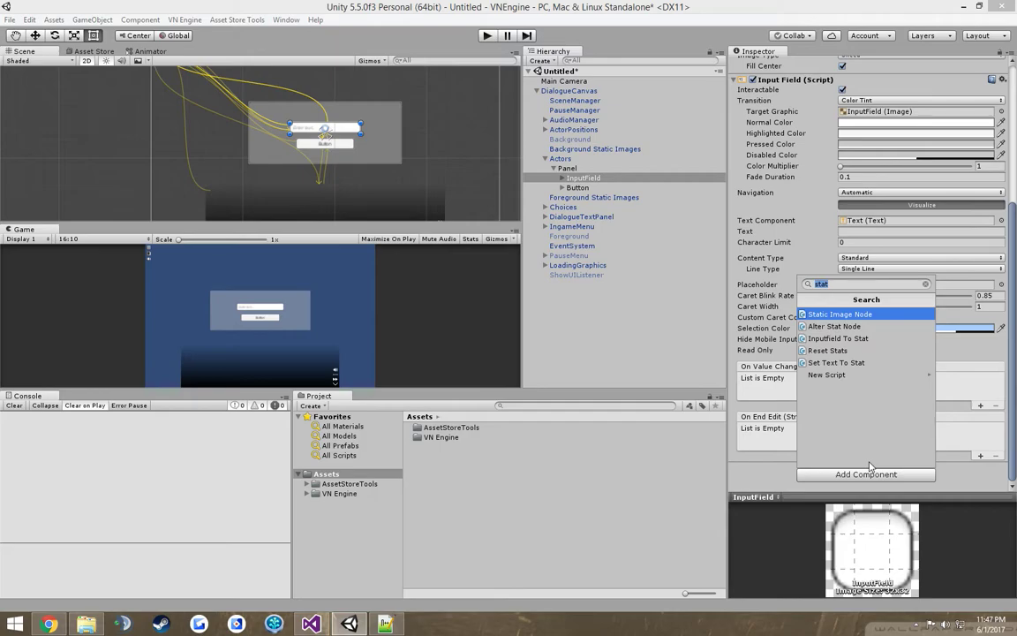
text(inputfi)
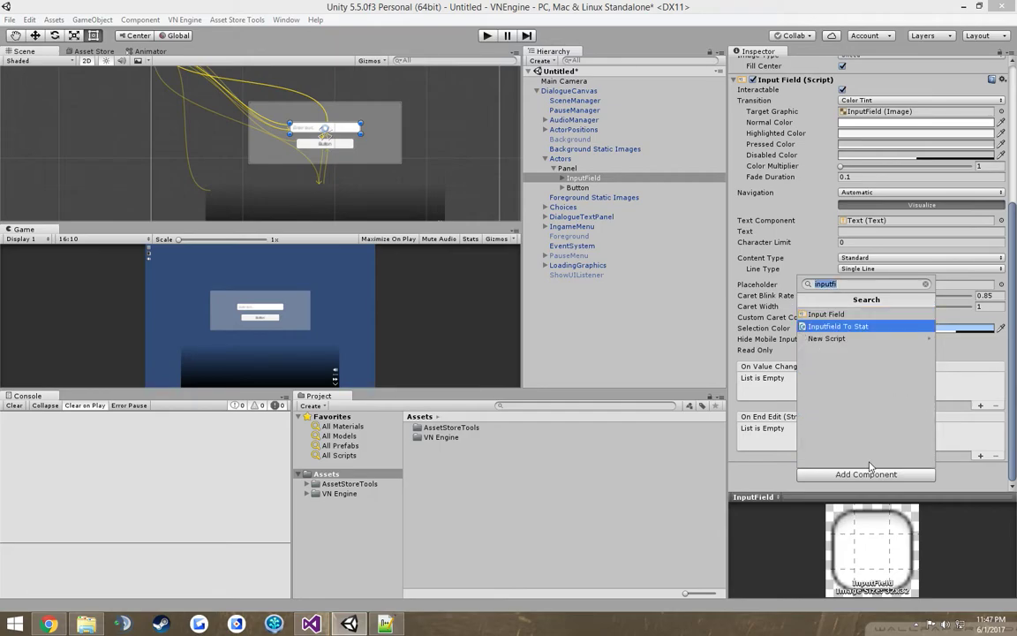
key(Return)
scroll(862, 409, down, 2)
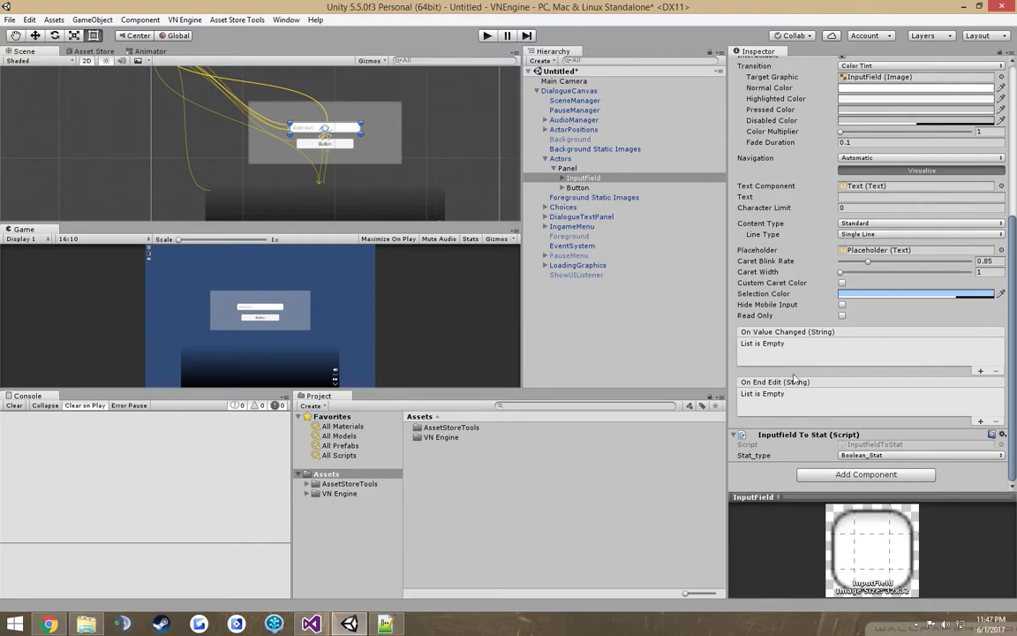
click(892, 455)
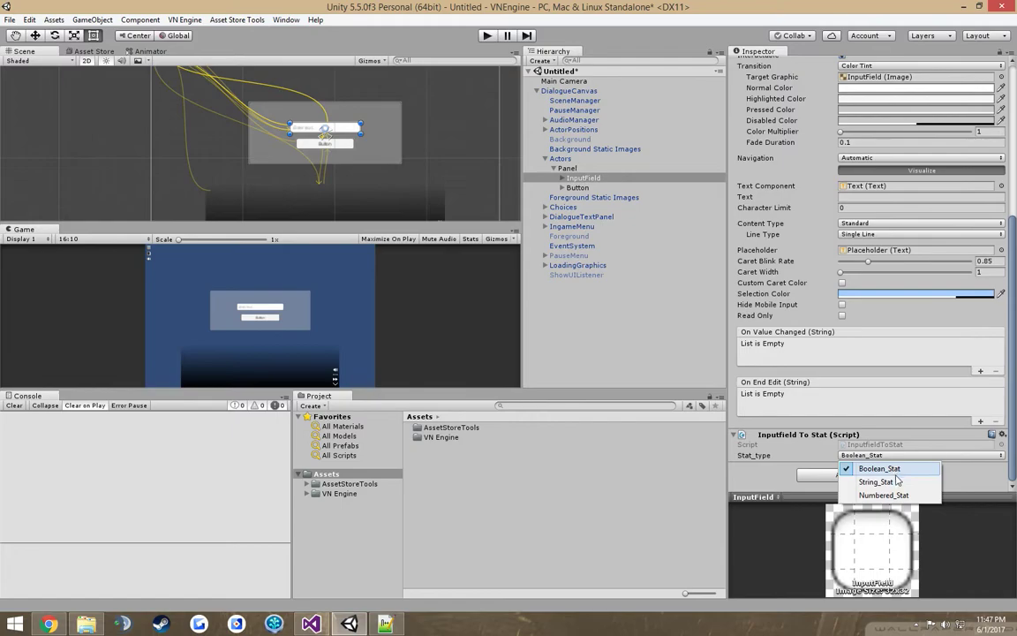
click(896, 486)
click(578, 187)
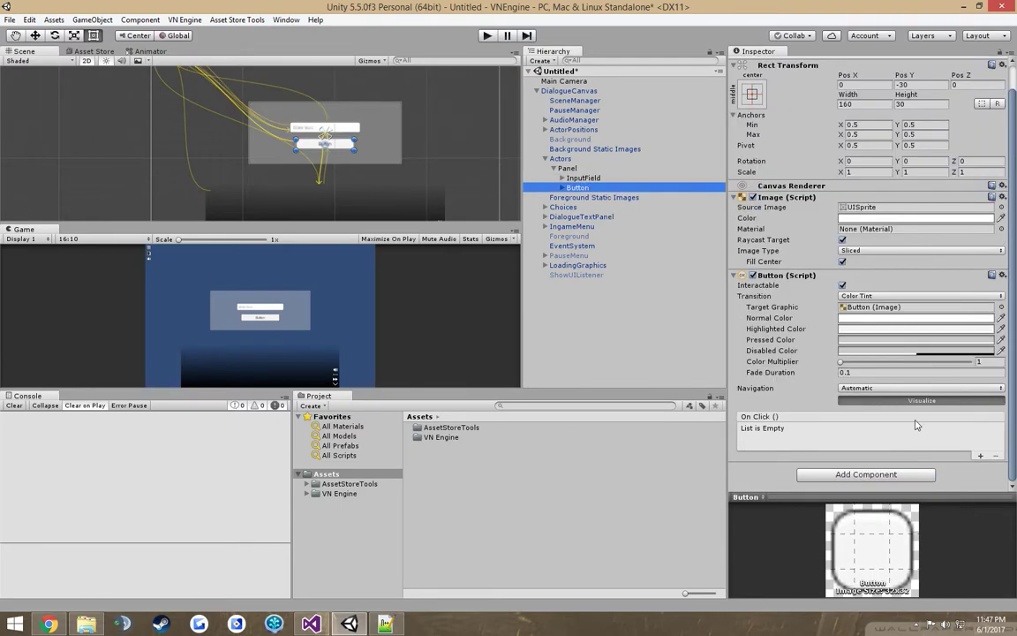
click(616, 180)
Step: Change the InputField's placeholder text to 'Enter player name'
click(561, 177)
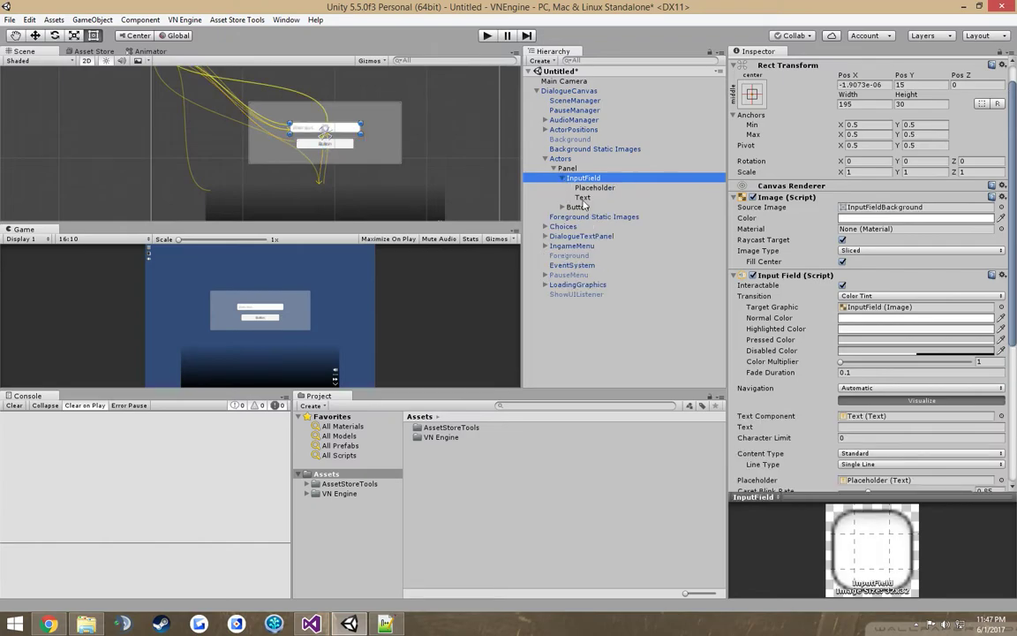
click(587, 188)
click(793, 246)
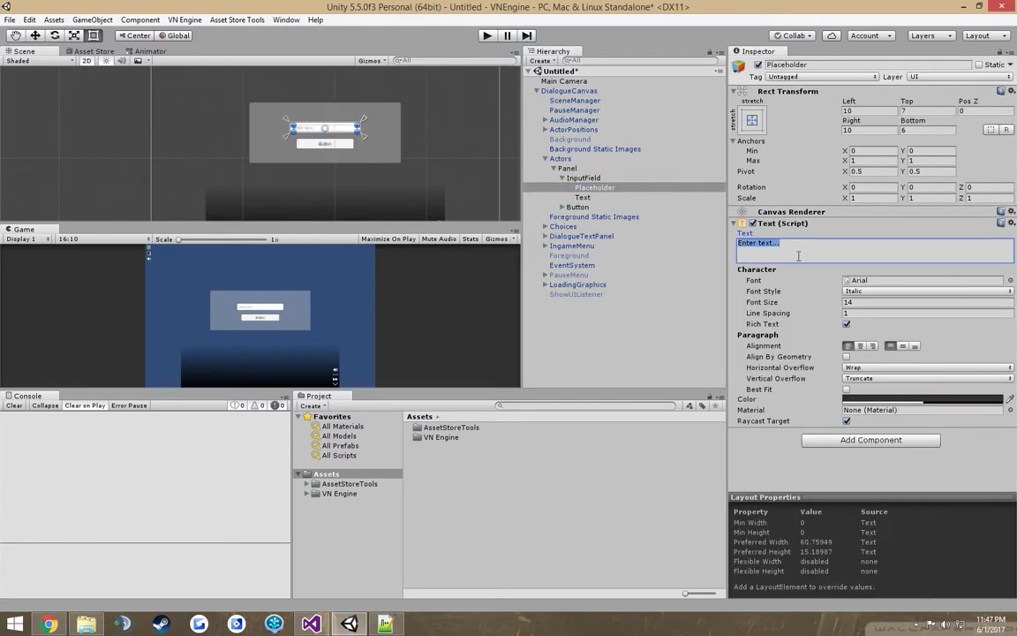
text(Ebnte)
key(BackSpace)
key(BackSpace)
key(BackSpace)
text(nter player name)
Step: Change the Button's label text to 'Confirm name'
click(562, 207)
click(583, 217)
click(817, 255)
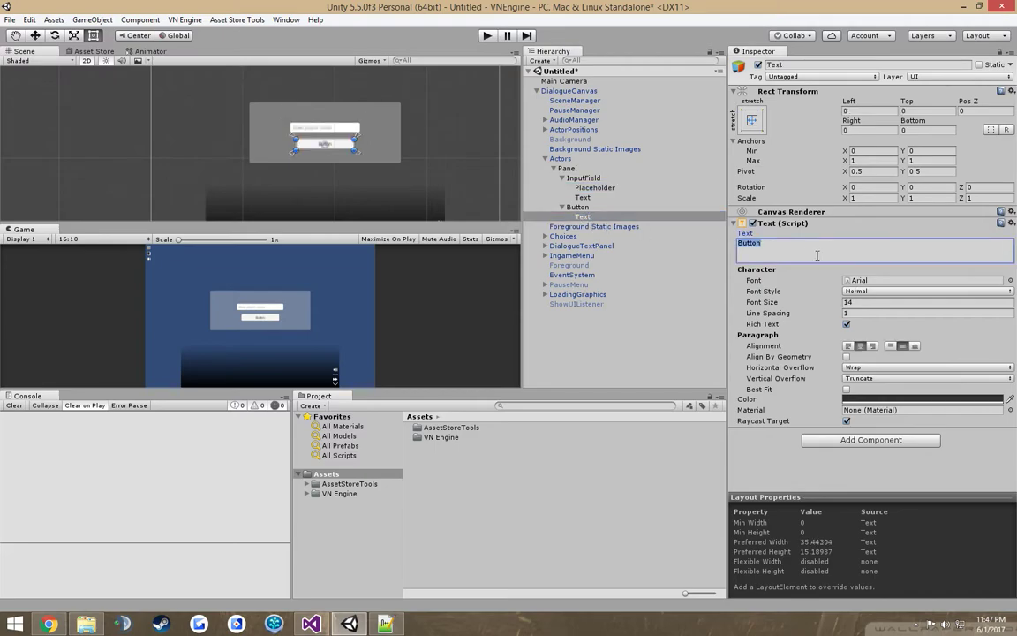
text(Confirm name)
Step: Give the Button three empty On Click event entries
click(612, 207)
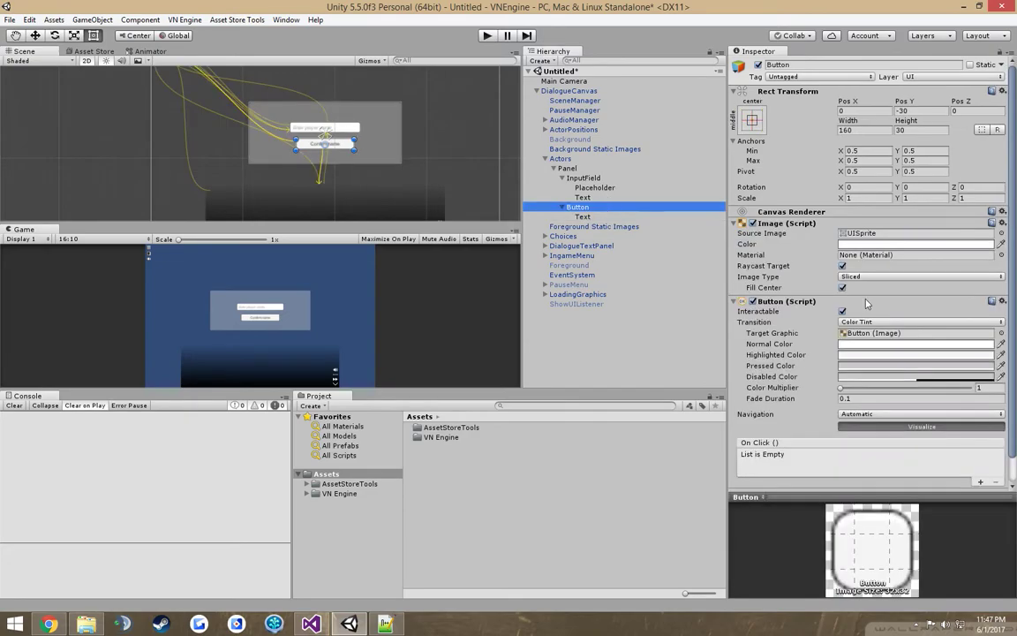
scroll(932, 399, down, 1)
click(980, 457)
click(980, 458)
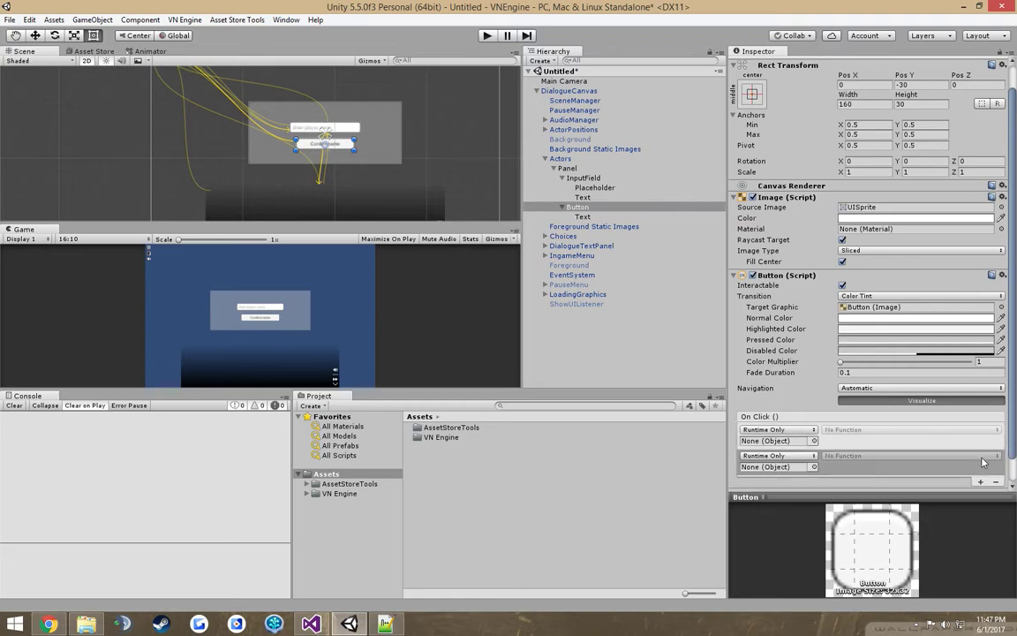
click(980, 483)
scroll(976, 477, down, 2)
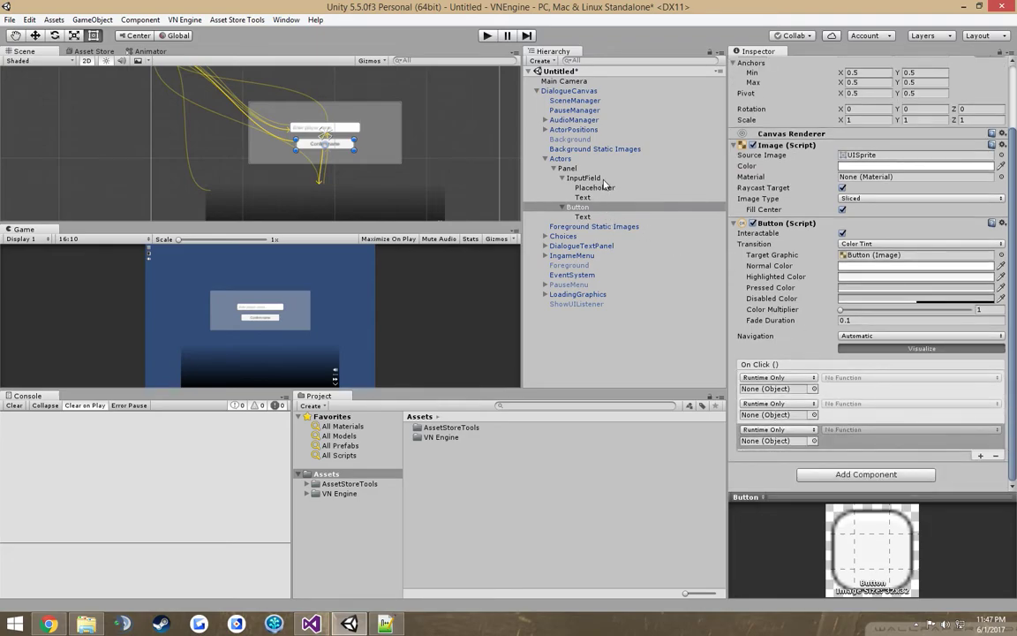
Step: Make the first On Click entry call InputfieldToStat.InputfieldInputToStats on the InputField
drag(604, 179, 764, 389)
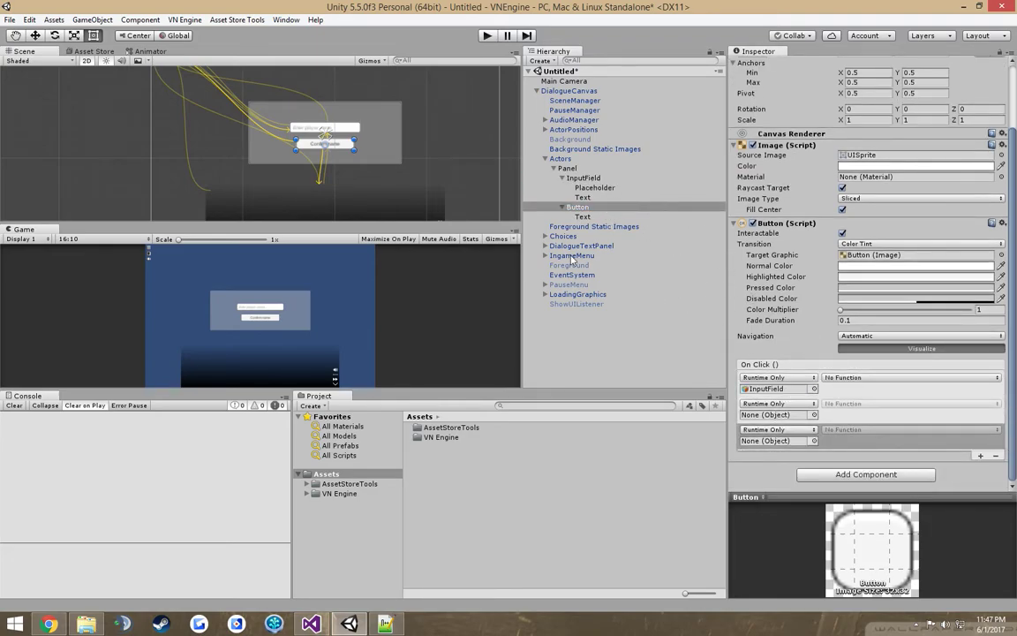
click(874, 377)
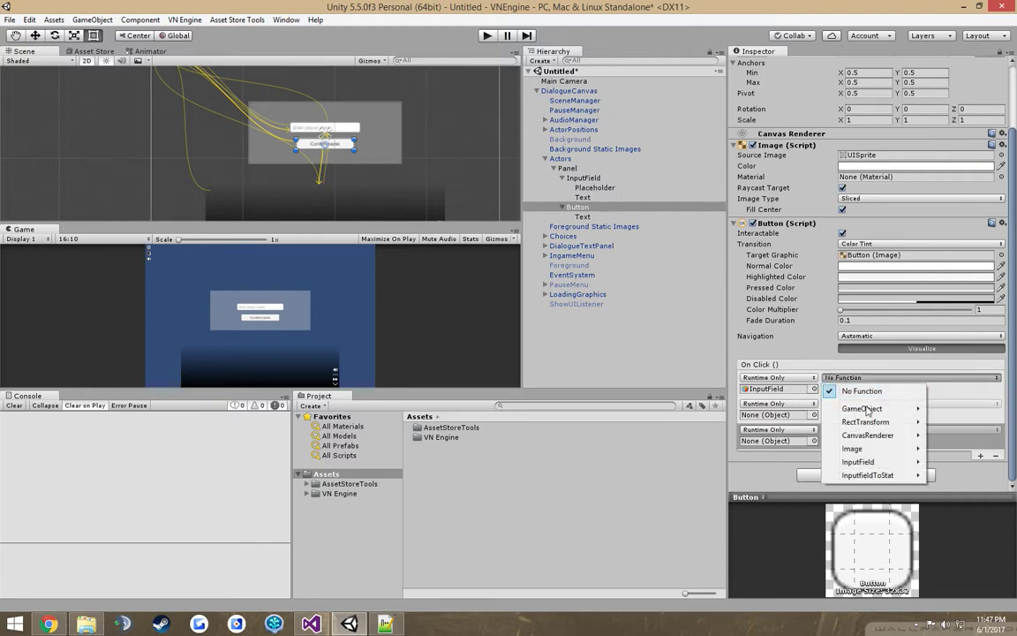
mouse_move(893, 477)
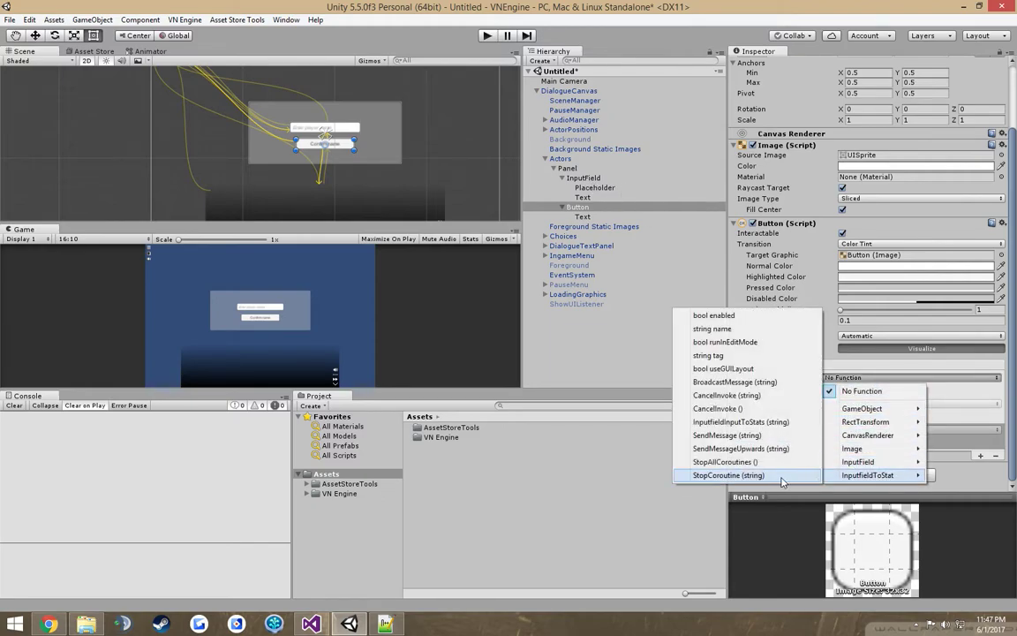
click(746, 422)
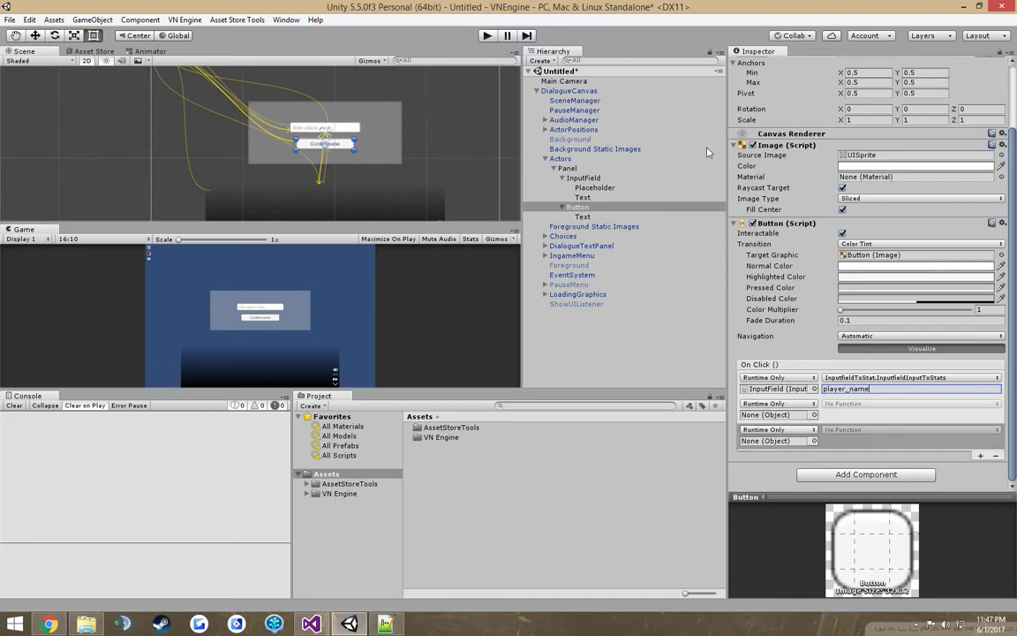
Step: Make the second entry hide the Panel via GameObject.SetActive, and move Panel out of Actors
drag(567, 169, 773, 414)
click(874, 404)
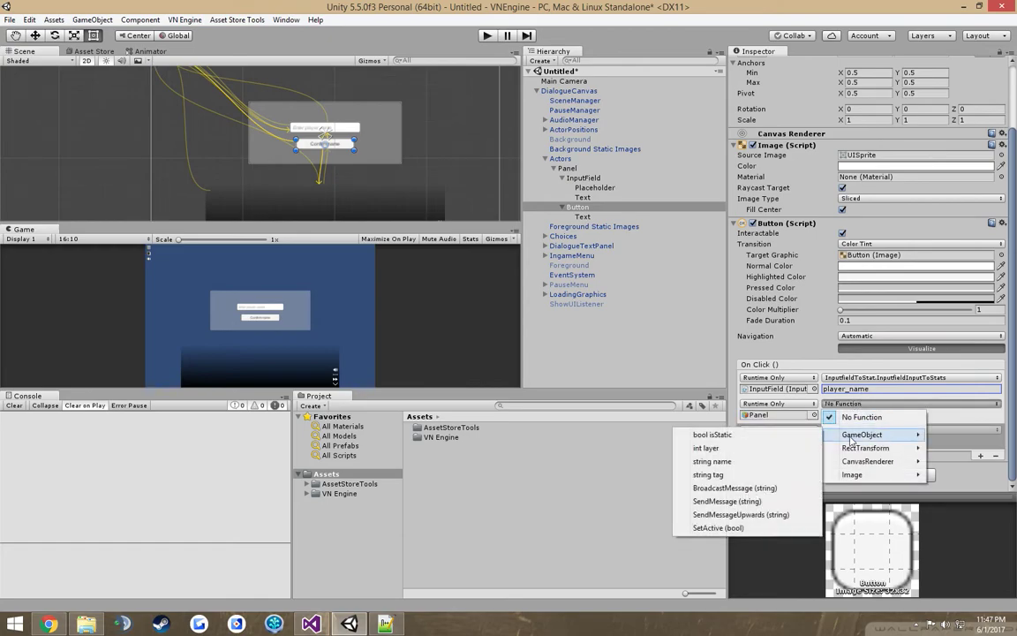
click(725, 527)
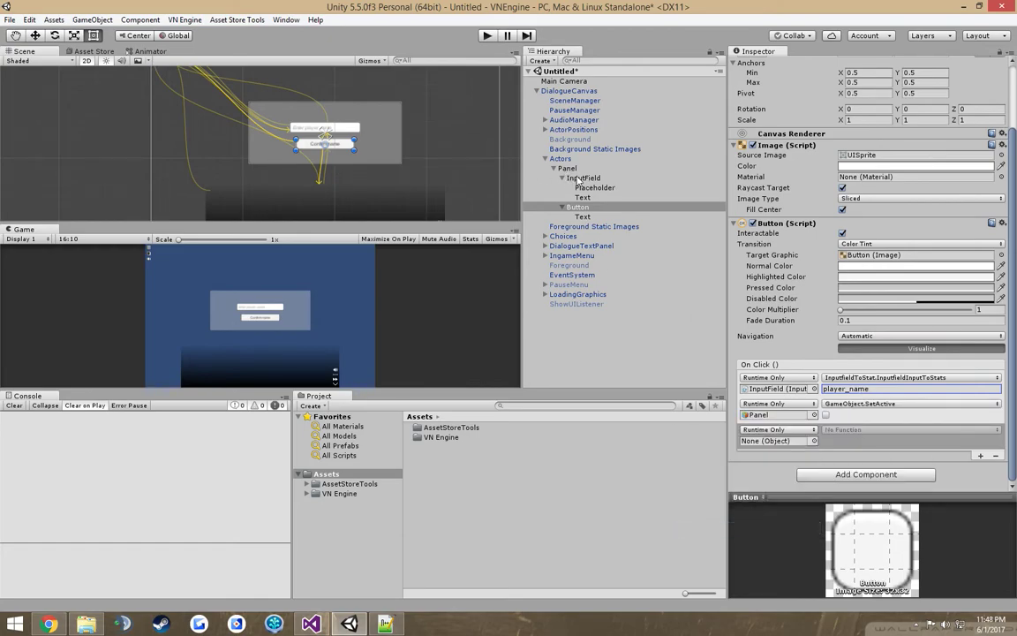
drag(567, 169, 530, 155)
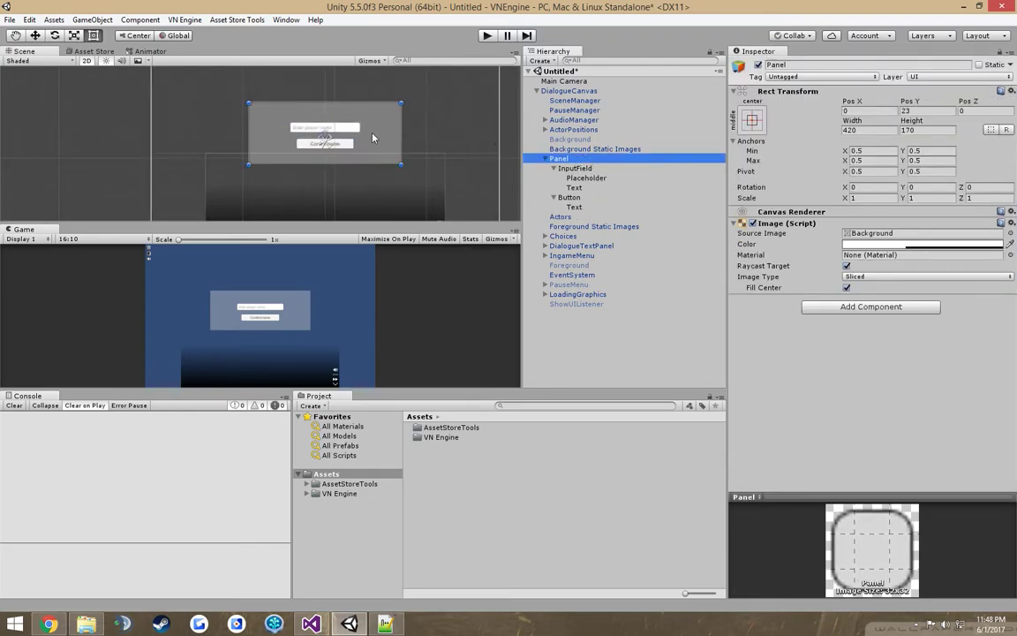
scroll(373, 137, down, 1)
Step: Nudge the Panel slightly higher and create a new VN Engine Conversation
drag(281, 124, 310, 133)
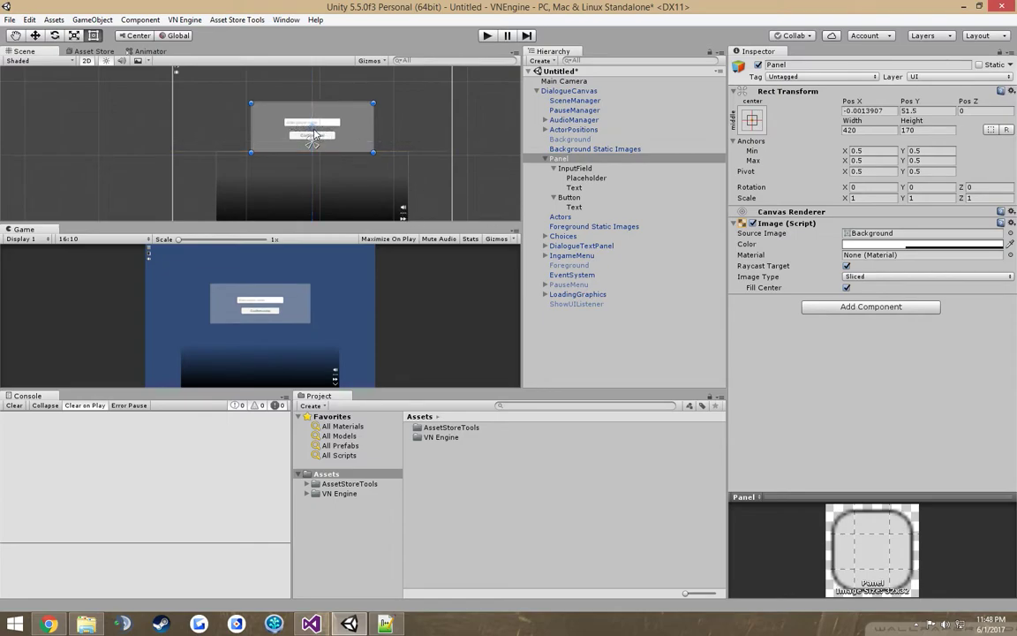
right_click(596, 332)
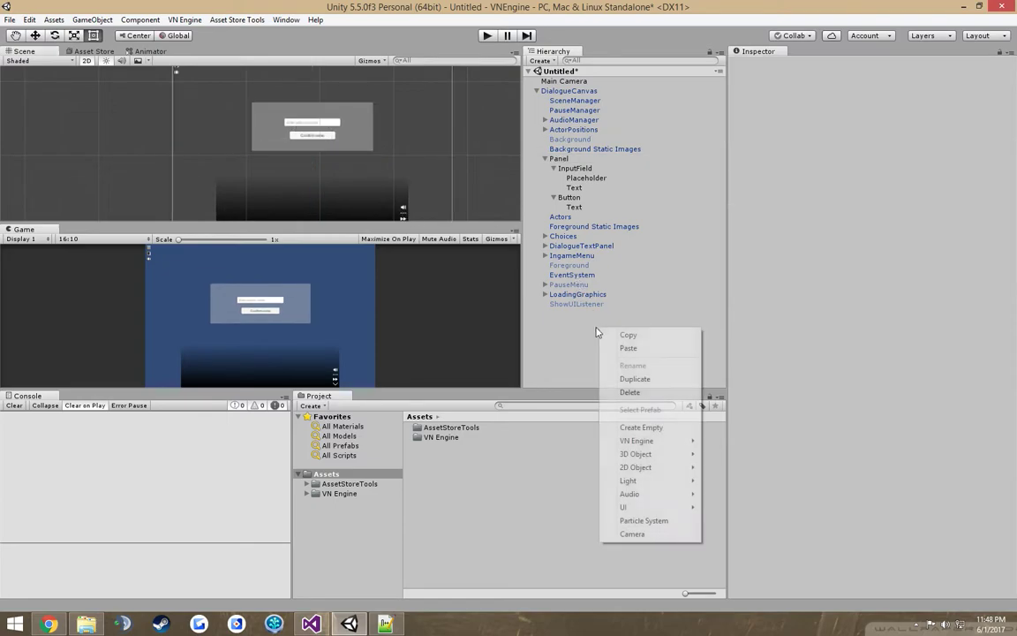
mouse_move(650, 440)
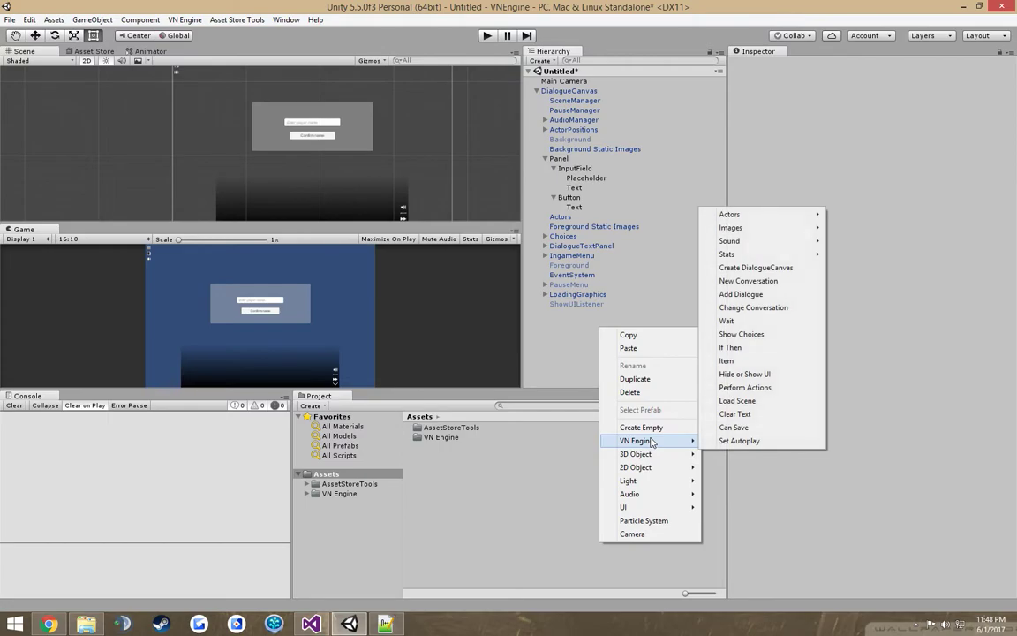
click(755, 283)
Step: Add a Dialogue with speaker '???' saying 'What is your name, stranger?'
right_click(597, 313)
mouse_move(648, 427)
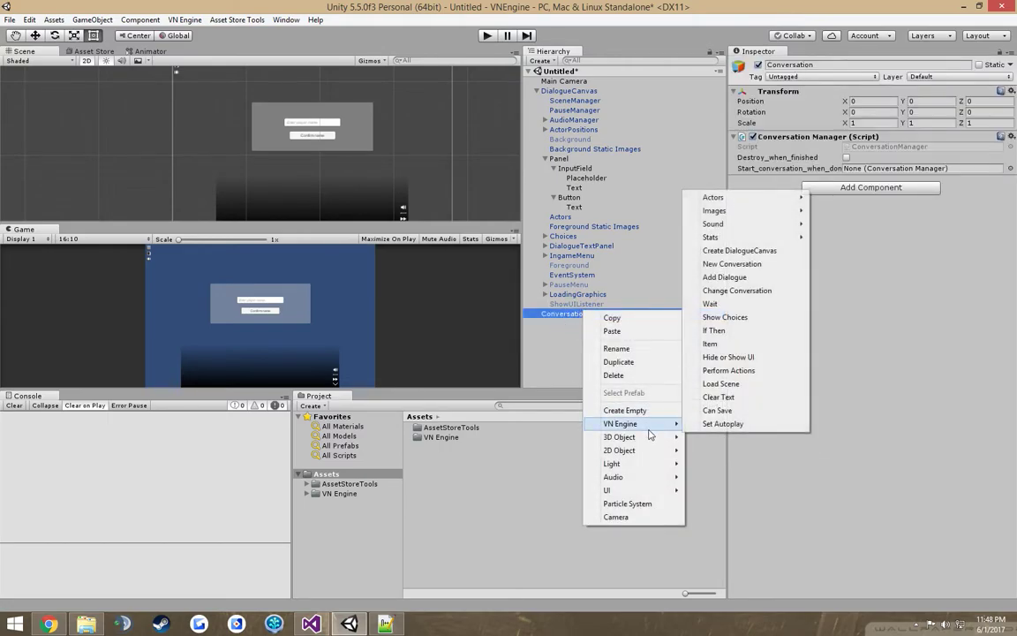
click(724, 277)
click(855, 169)
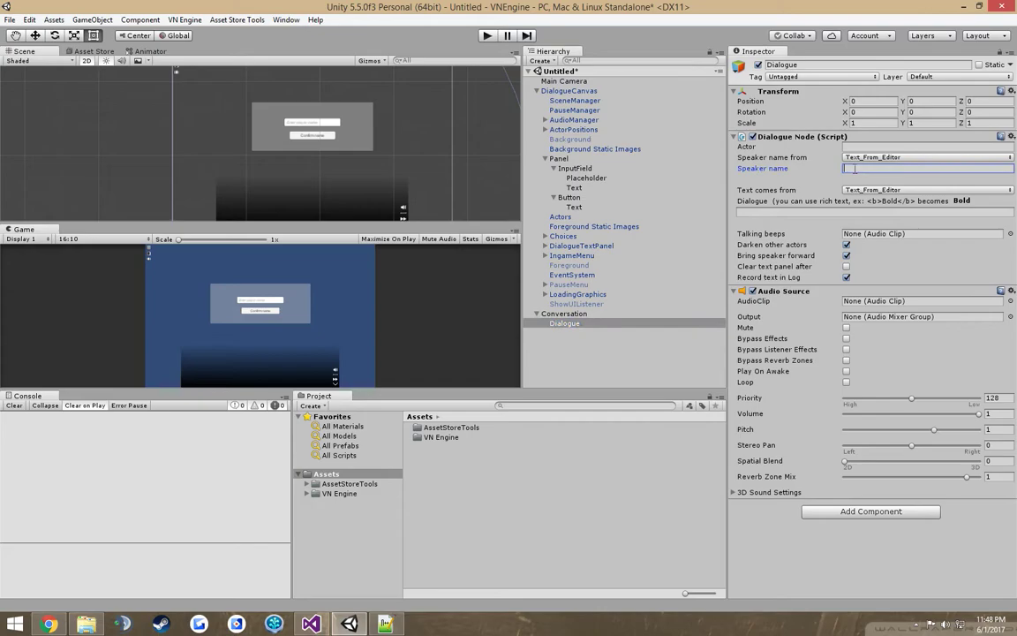
text(??)
click(803, 213)
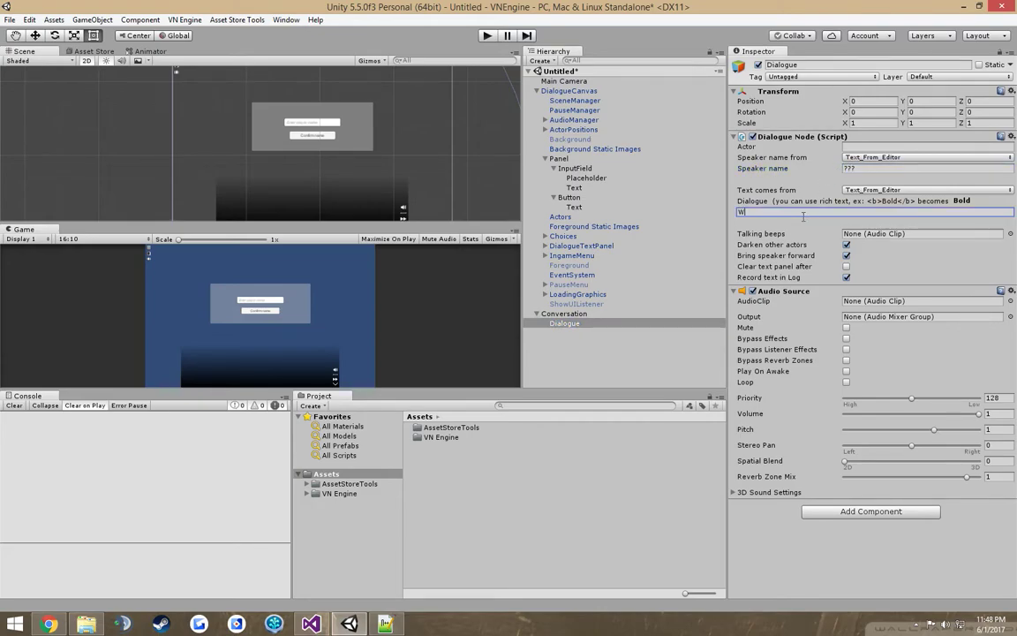
text(What is your nae)
right_click(587, 315)
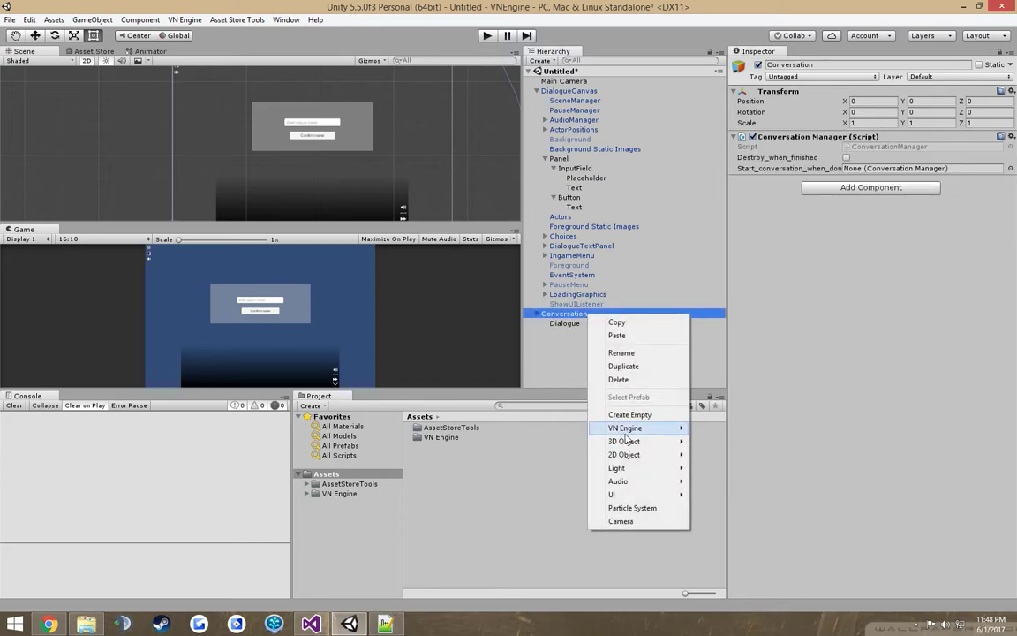
Step: Add a Perform Actions node whose action calls GameObject.SetActive to turn the Panel on
mouse_move(636, 427)
click(724, 374)
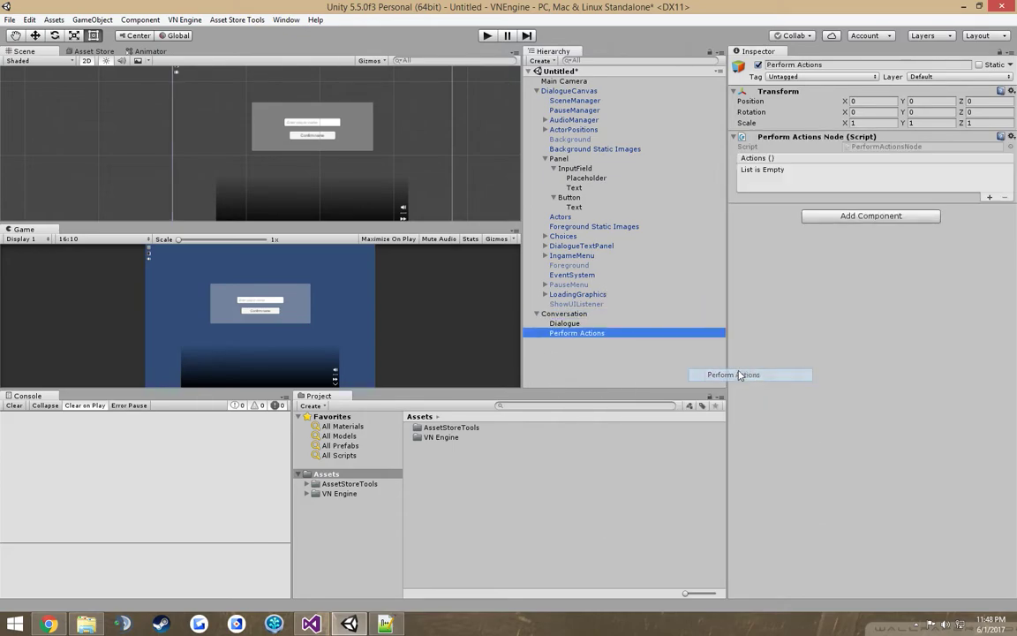
click(587, 199)
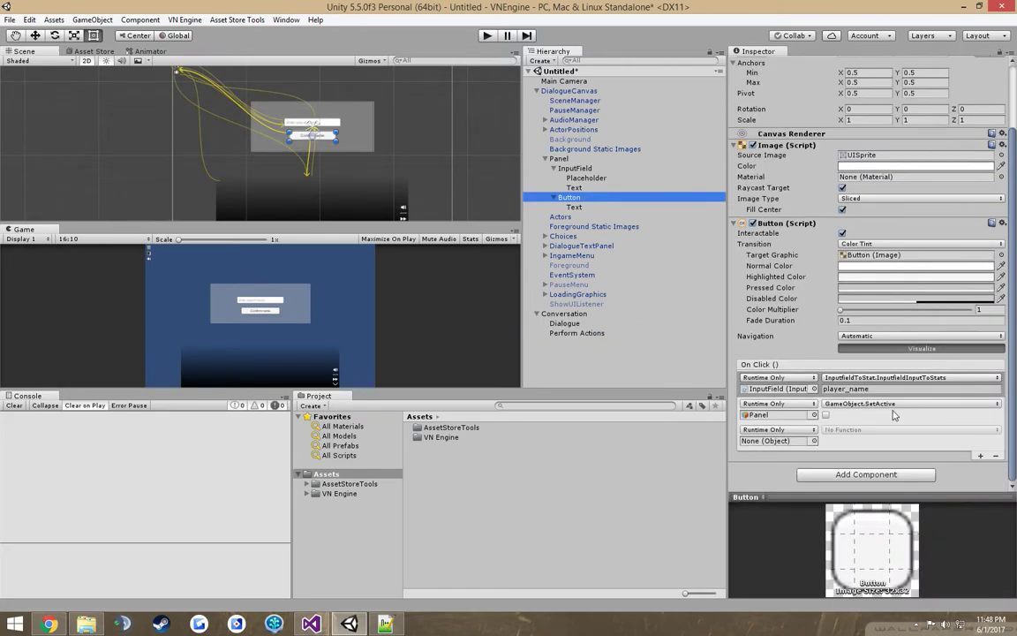
click(578, 333)
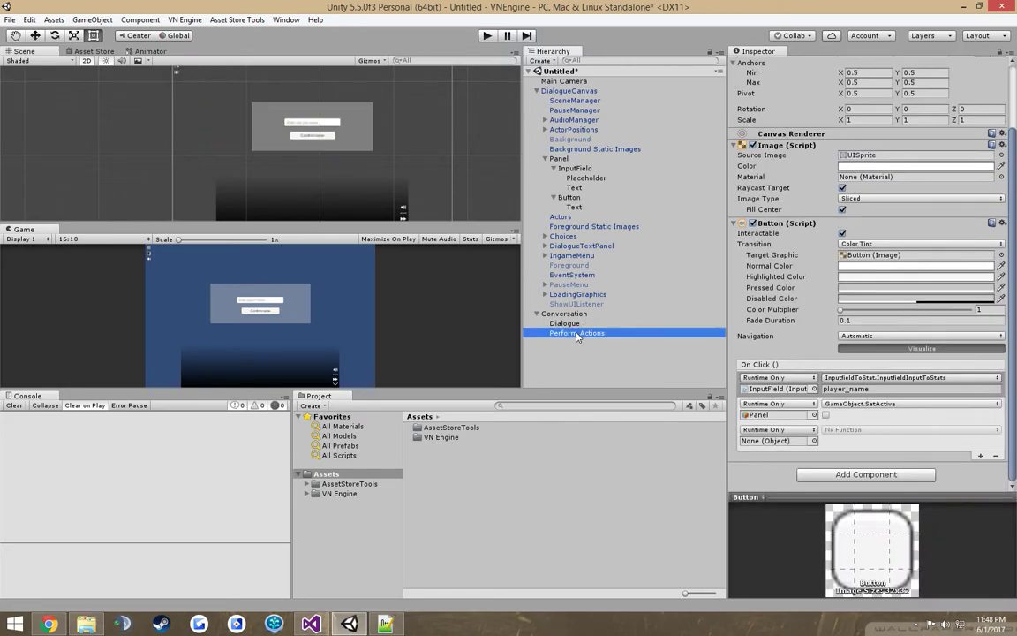
click(989, 197)
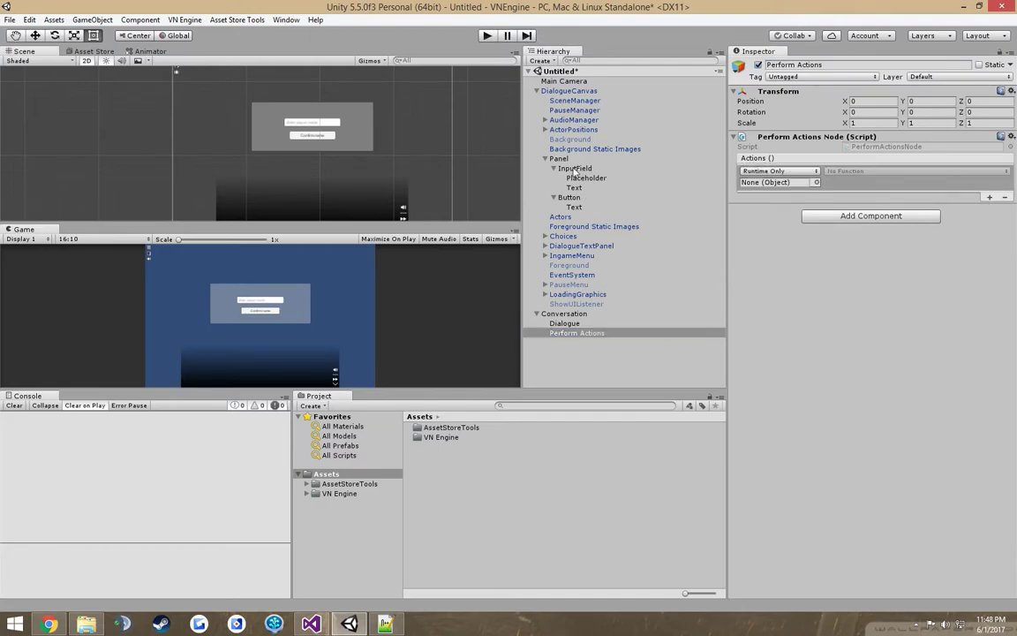
drag(559, 158, 781, 182)
click(870, 171)
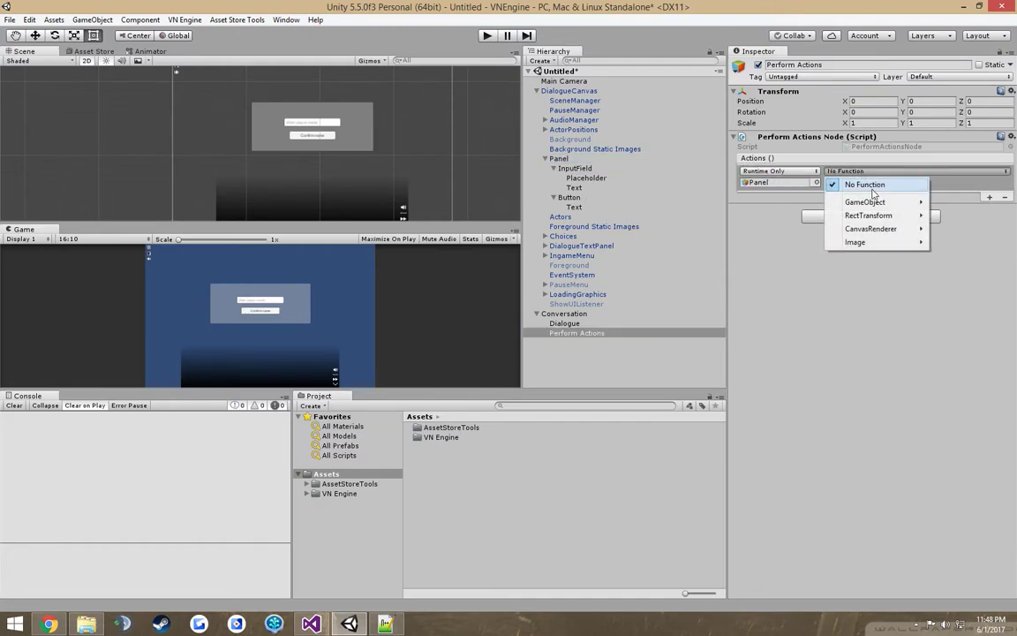
mouse_move(874, 202)
click(738, 299)
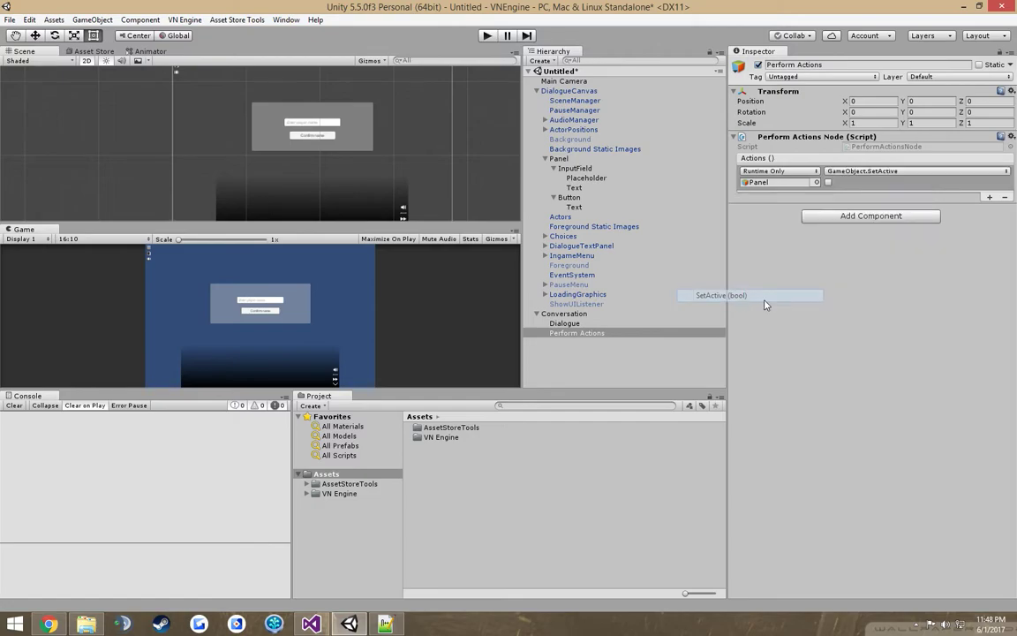
Step: Disable the Panel so it starts out hidden
click(561, 159)
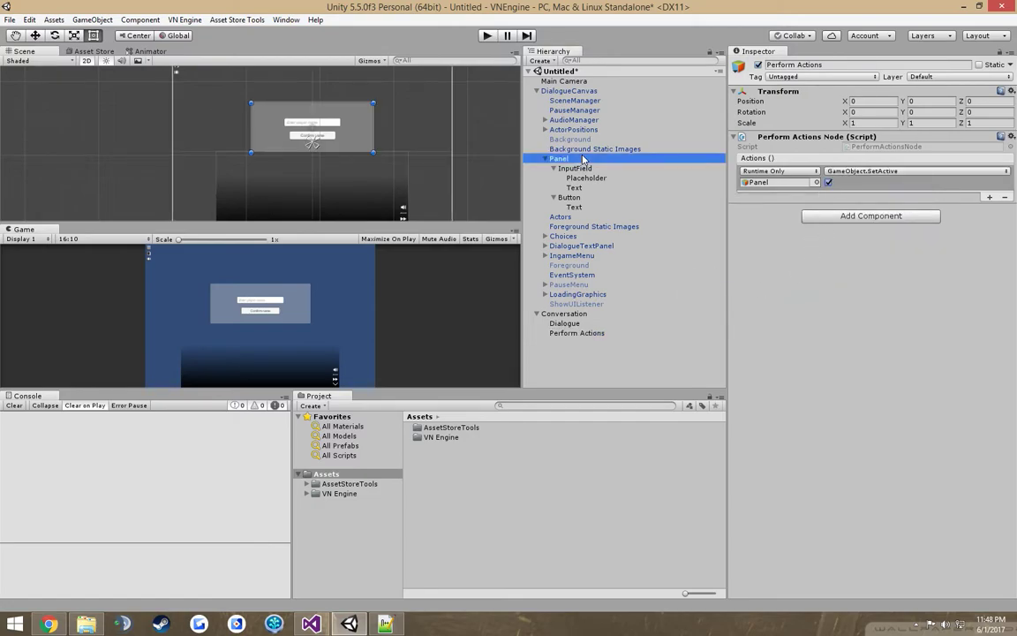
click(758, 65)
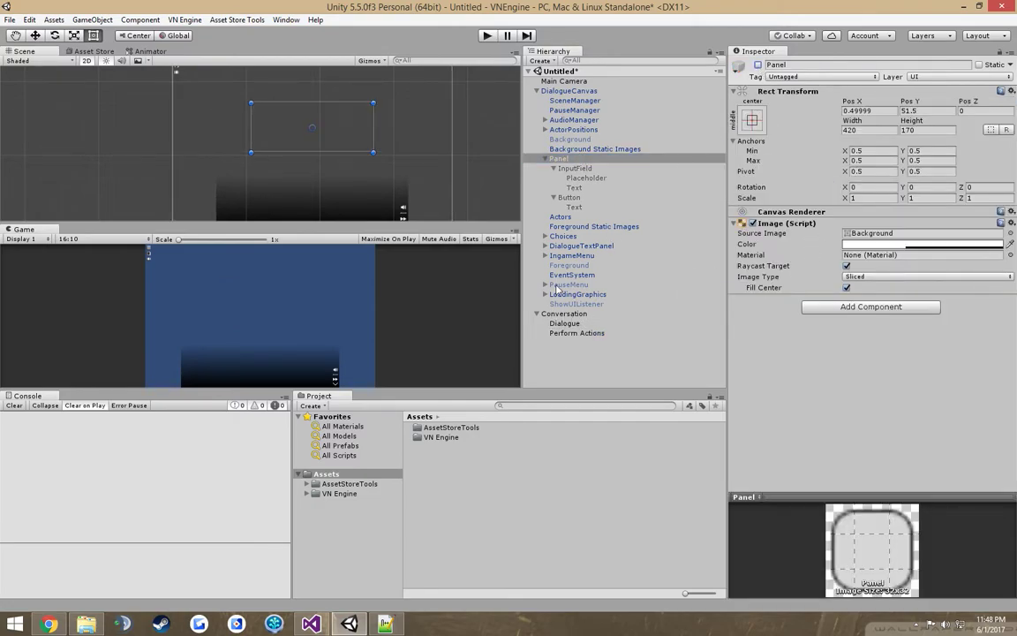
right_click(597, 357)
Step: Create a new conversation named 'Player name has been entered conversation'
mouse_move(656, 472)
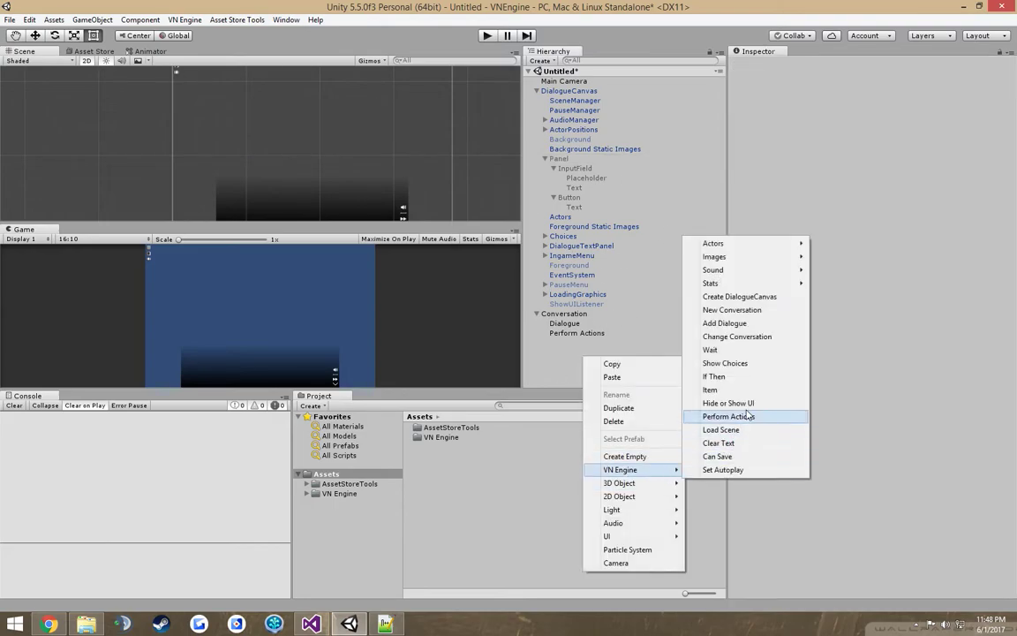
click(732, 310)
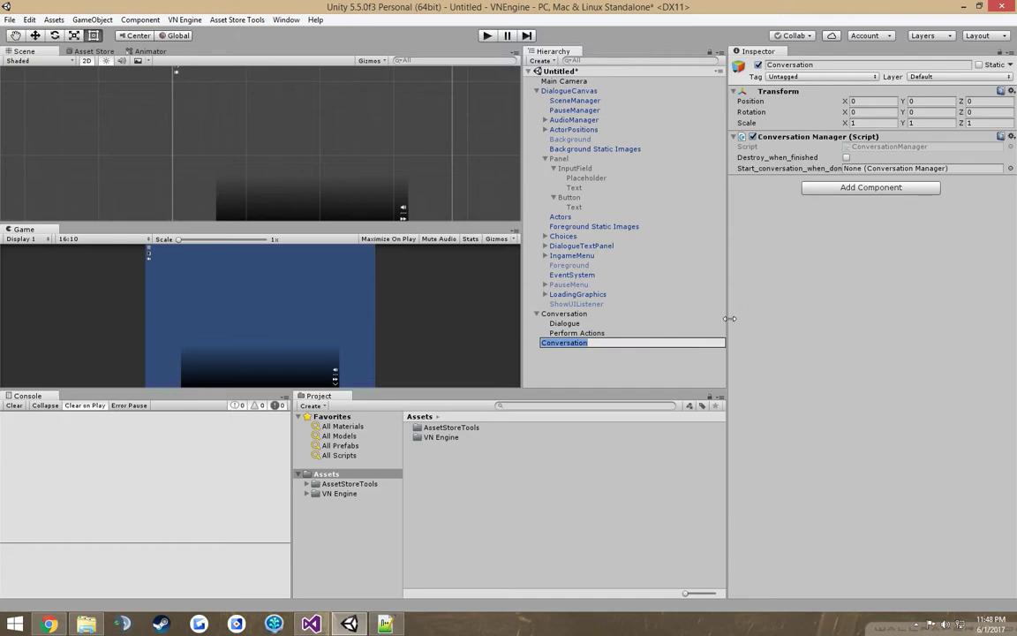
text(Player name has been entered c)
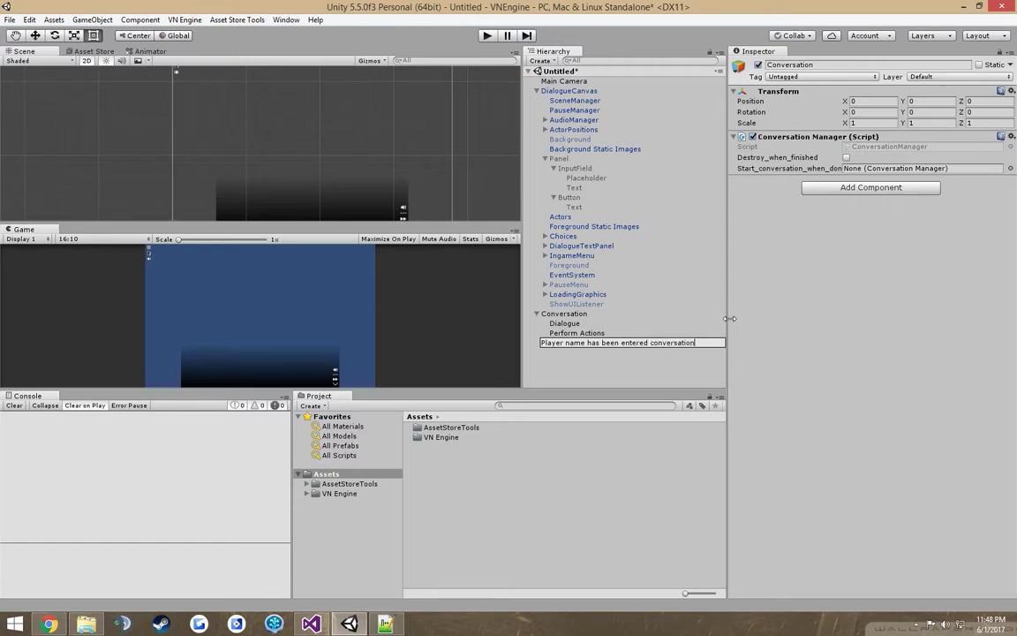
text(onversation)
key(Return)
Step: Add a Dialogue node to the 'Player name has been entered conversation'
right_click(609, 342)
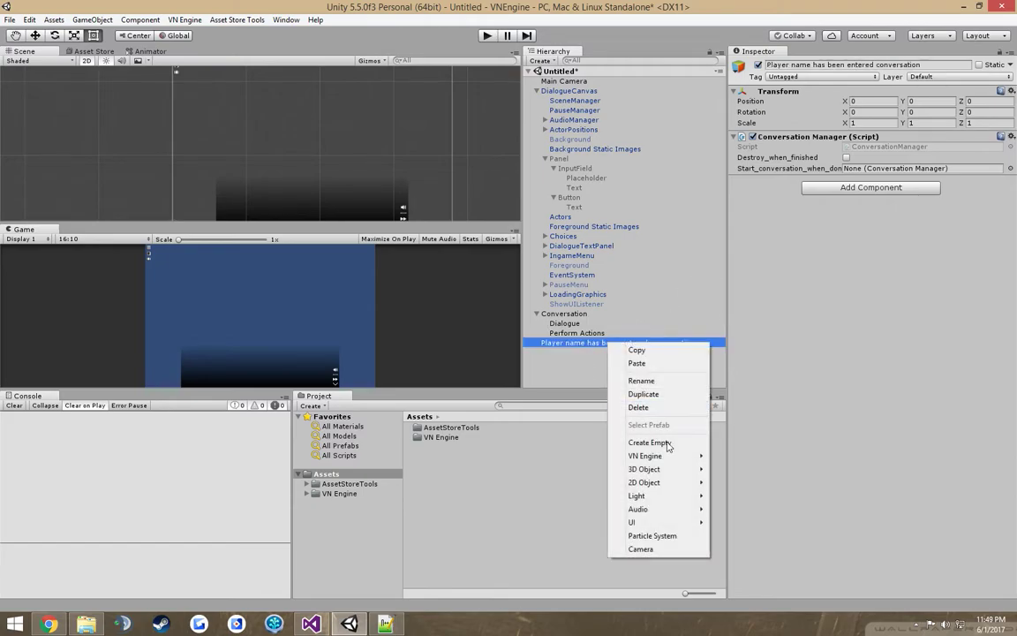
mouse_move(671, 456)
click(768, 297)
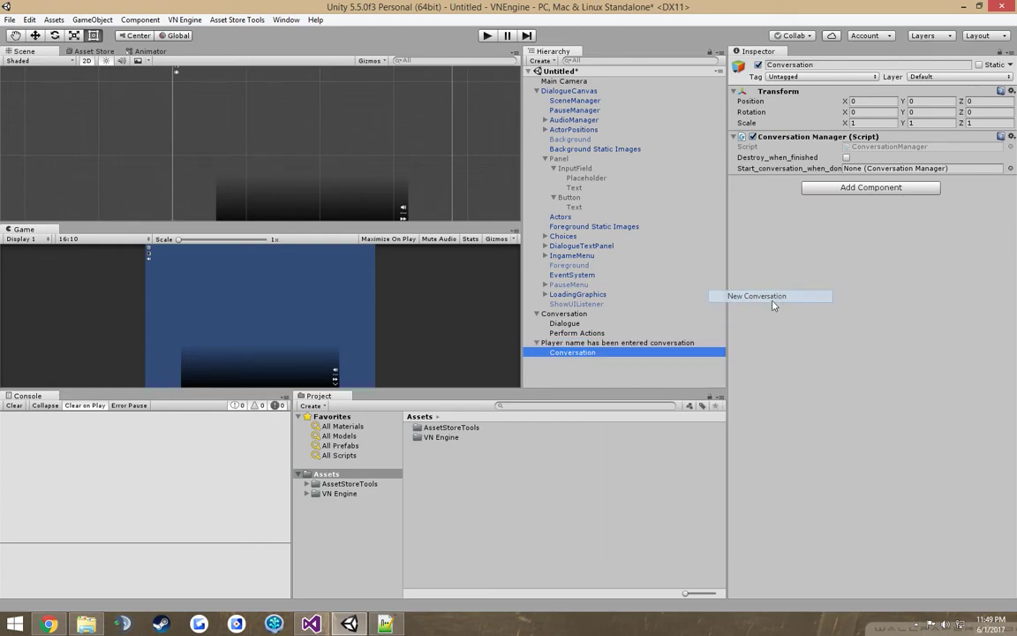
click(606, 343)
right_click(606, 342)
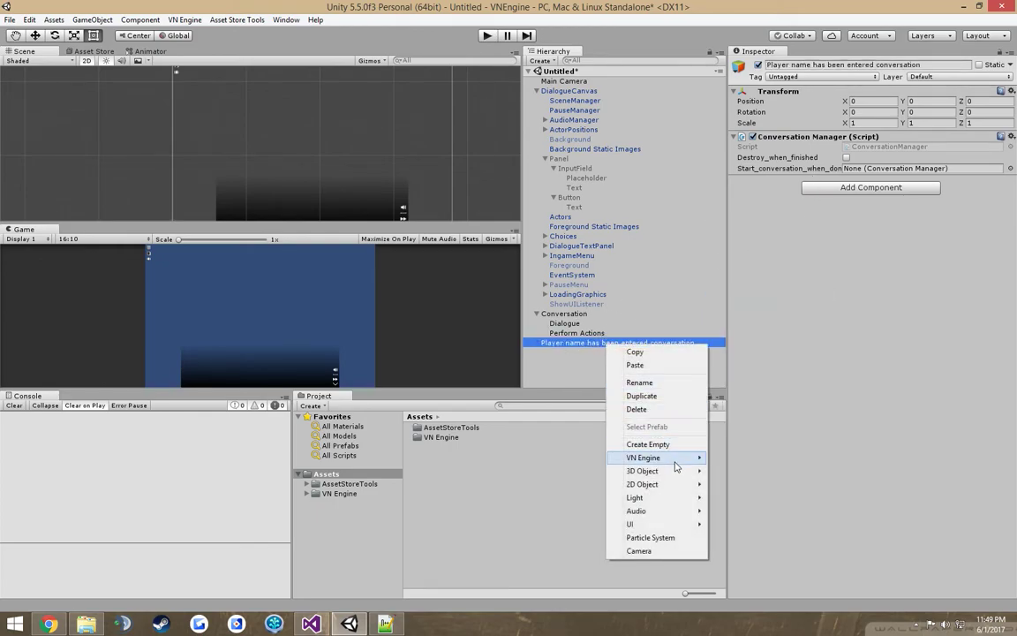
mouse_move(674, 459)
click(782, 351)
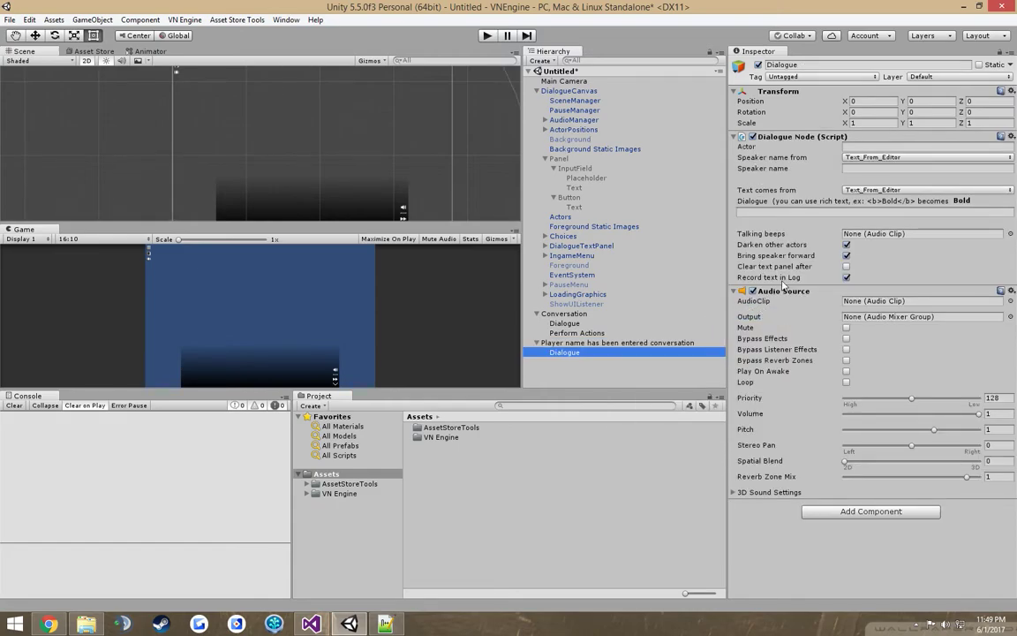
click(572, 197)
Step: Make the Button's third click action call ConversationManager.Start_Conversation on the new conversation, then select its Dialogue
scroll(817, 306, down, 3)
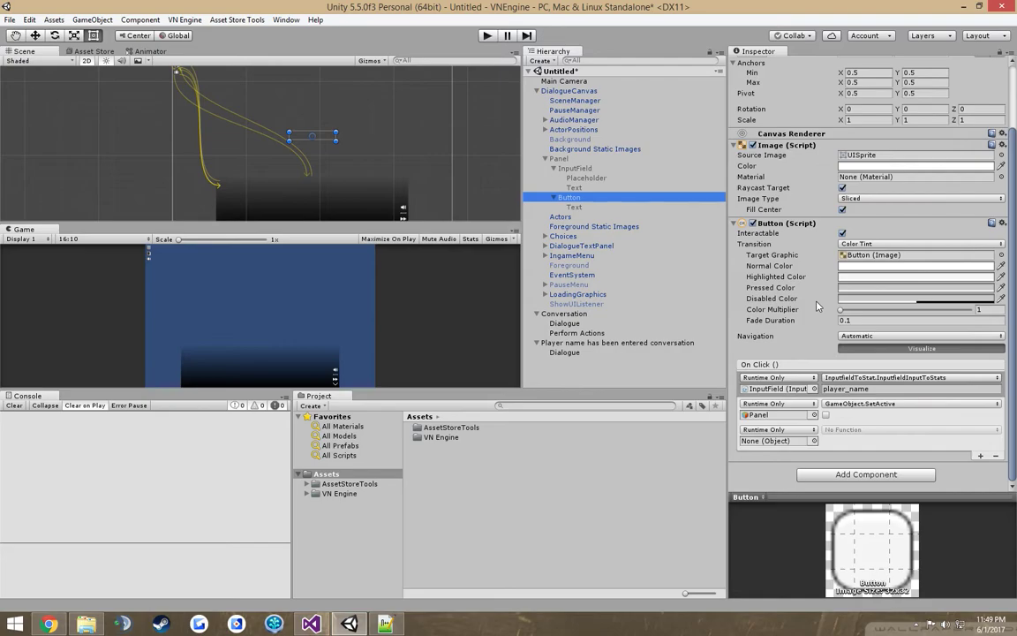
drag(603, 343, 794, 440)
click(848, 430)
mouse_move(861, 489)
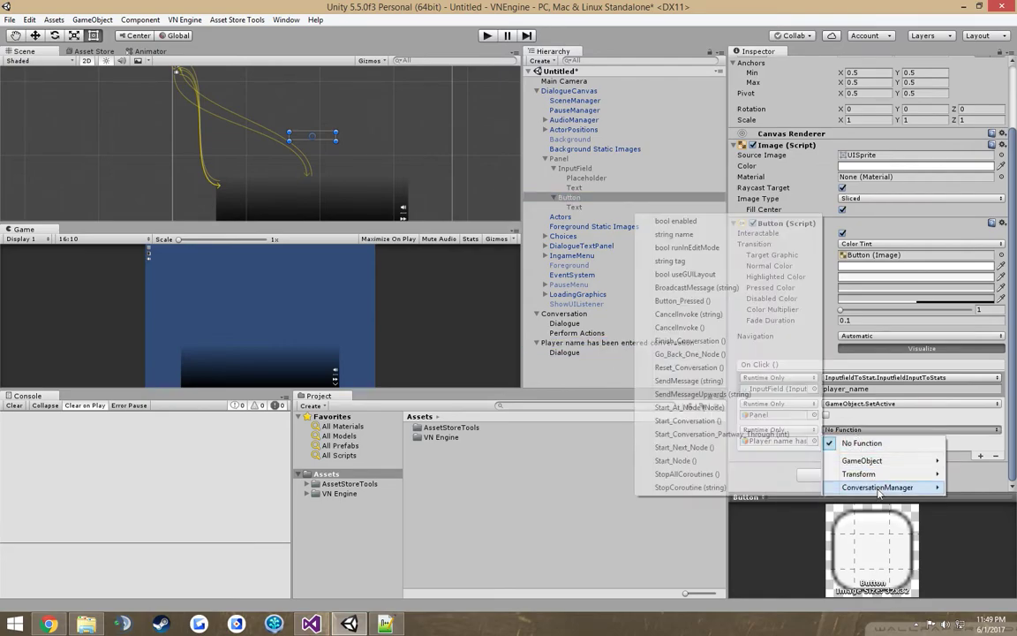
click(688, 420)
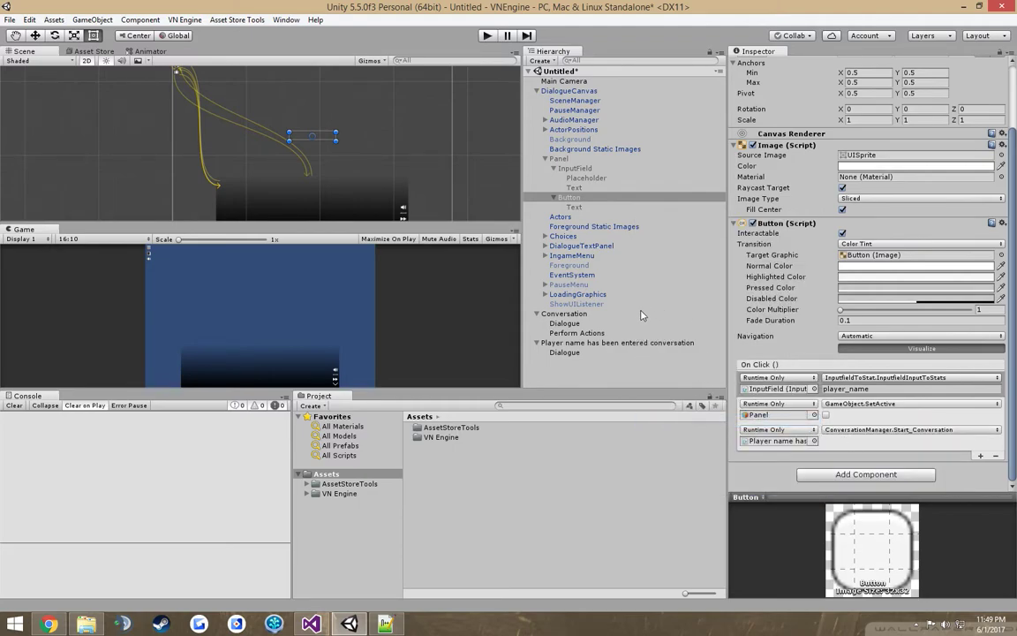
click(605, 355)
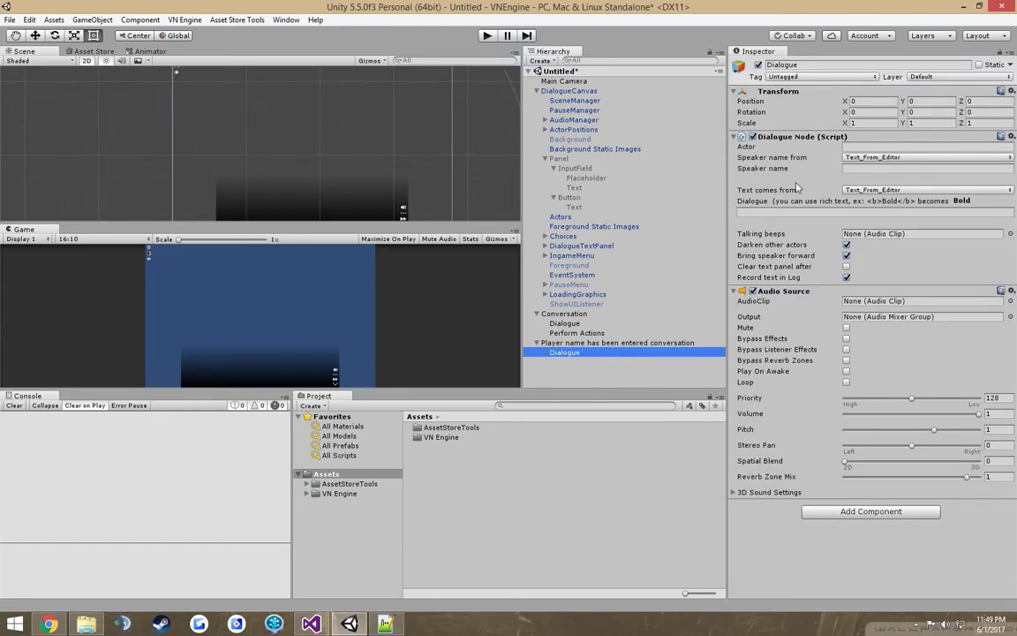
Step: Set the speaker to ??? and the line to 'Hello, [s:player_name], welcome to my dungeon', then play
click(839, 212)
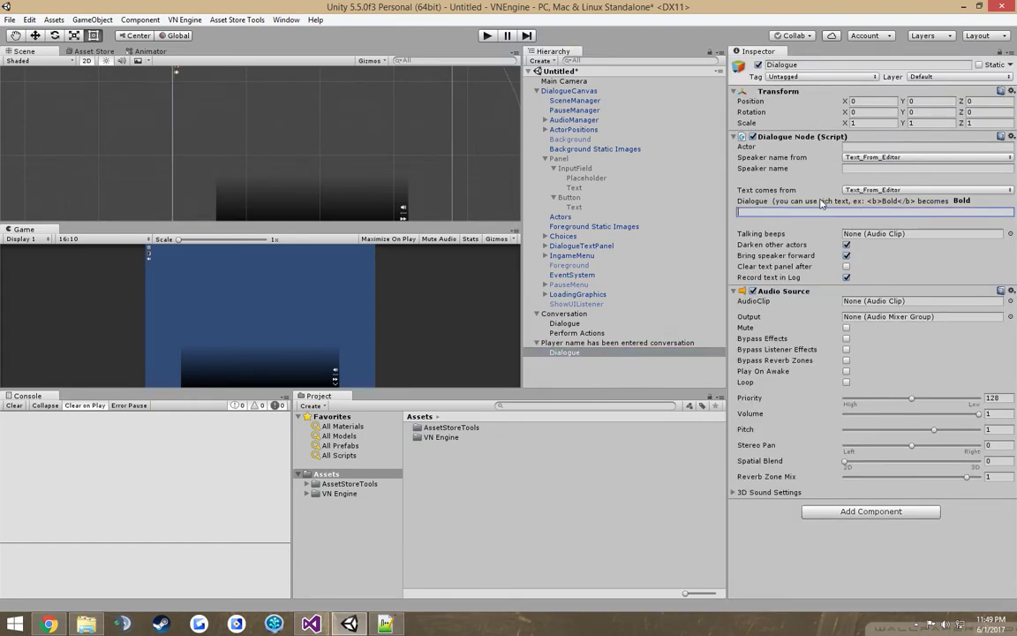
click(888, 168)
text(???)
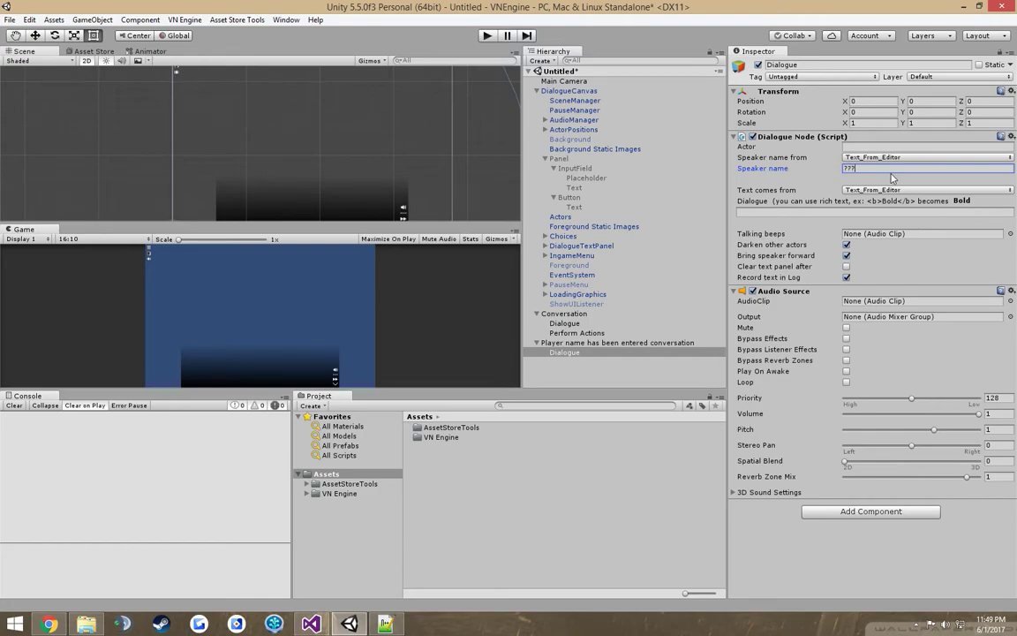
click(791, 213)
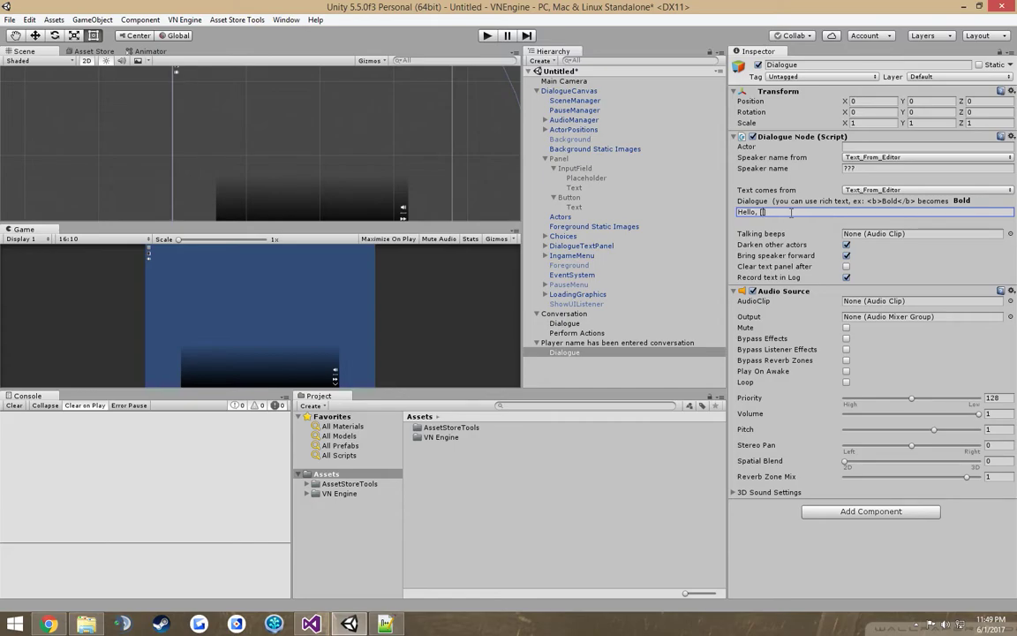
text(Hello, [s:player_name])
text(, welcome to my dungeon!)
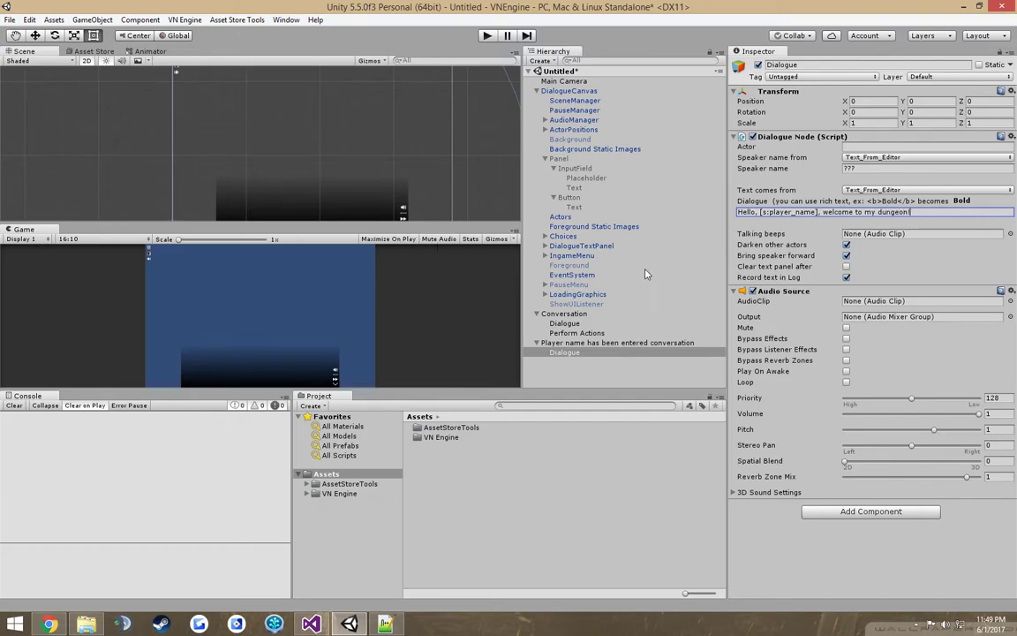
click(487, 36)
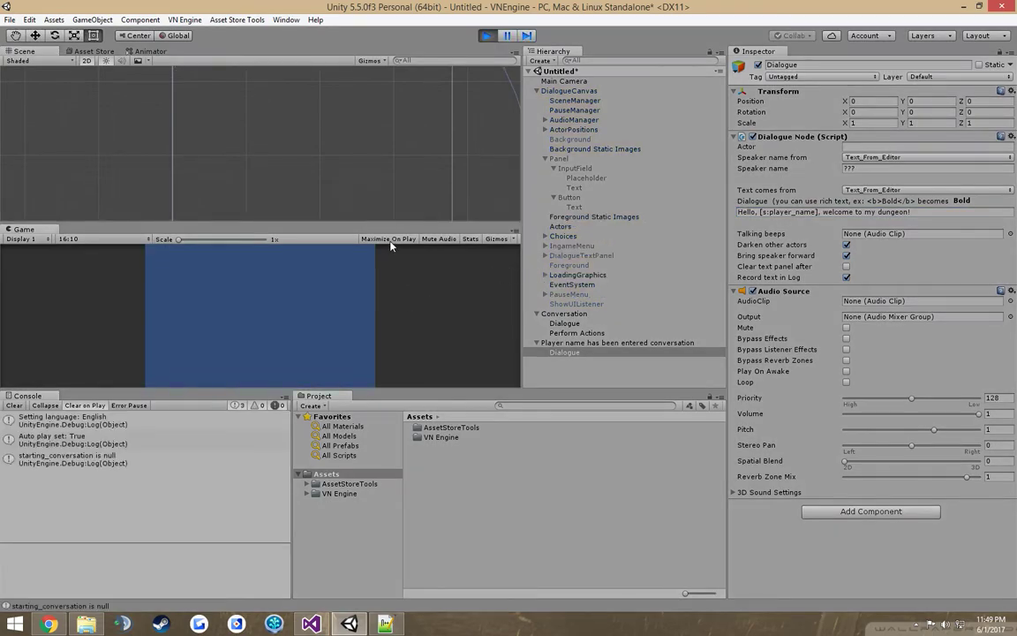
Step: Stop playing and set Conversation as the SceneManager's starting conversation
click(487, 35)
click(574, 102)
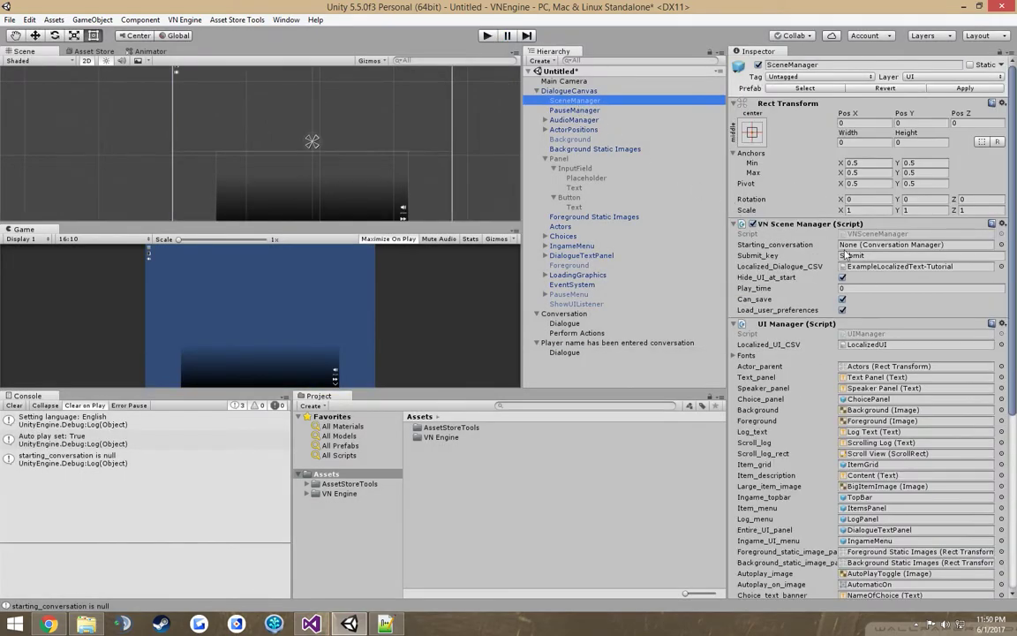
drag(564, 314, 883, 245)
Step: Rename Conversation to 'Initial Conversation' and start a play test
double_click(884, 244)
click(817, 65)
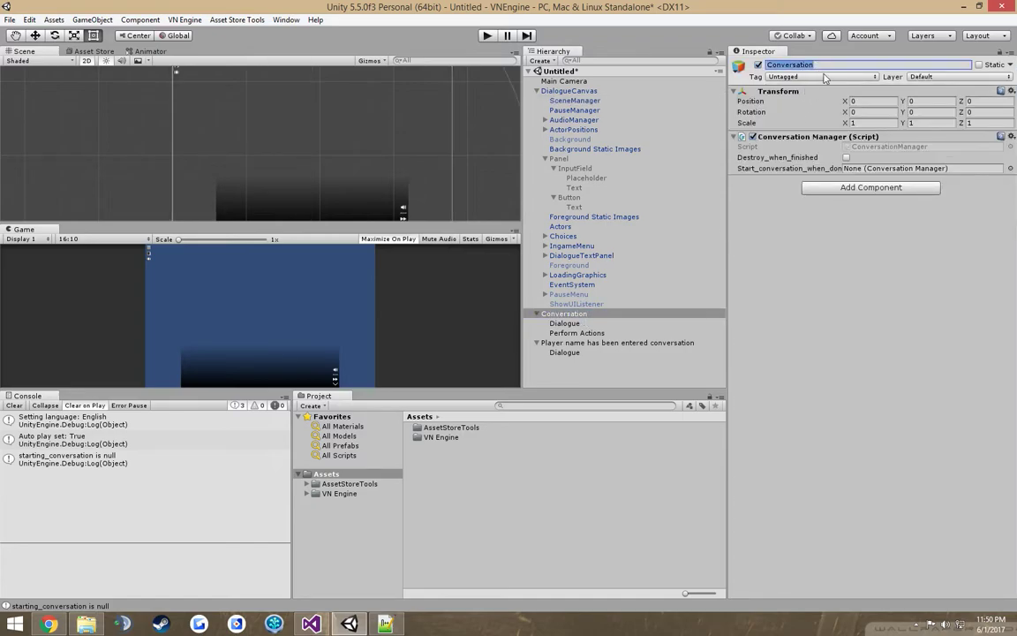
text(Initial Conversation)
key(Return)
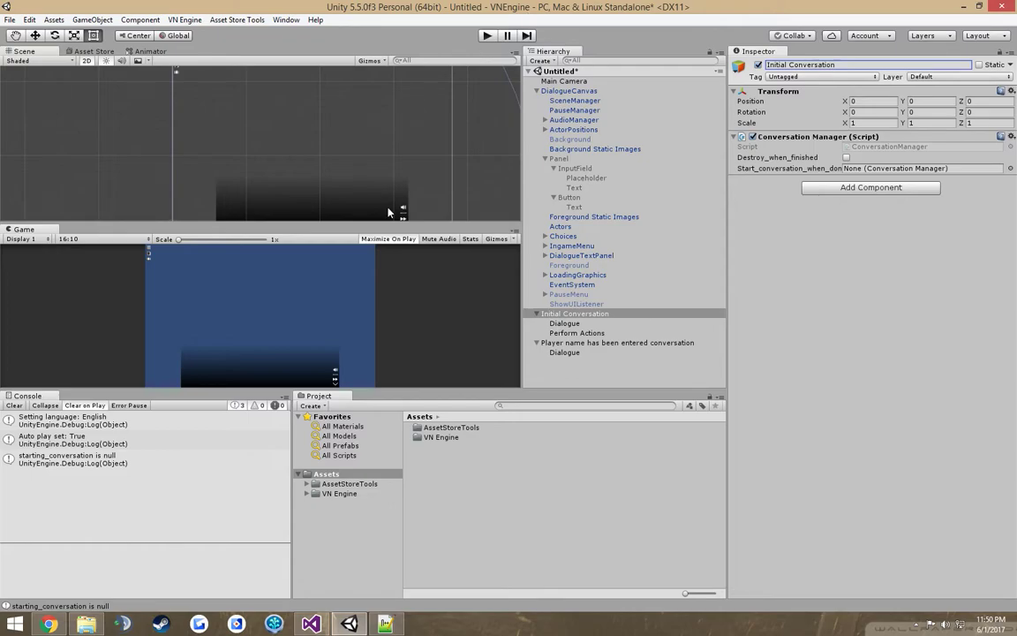
click(487, 35)
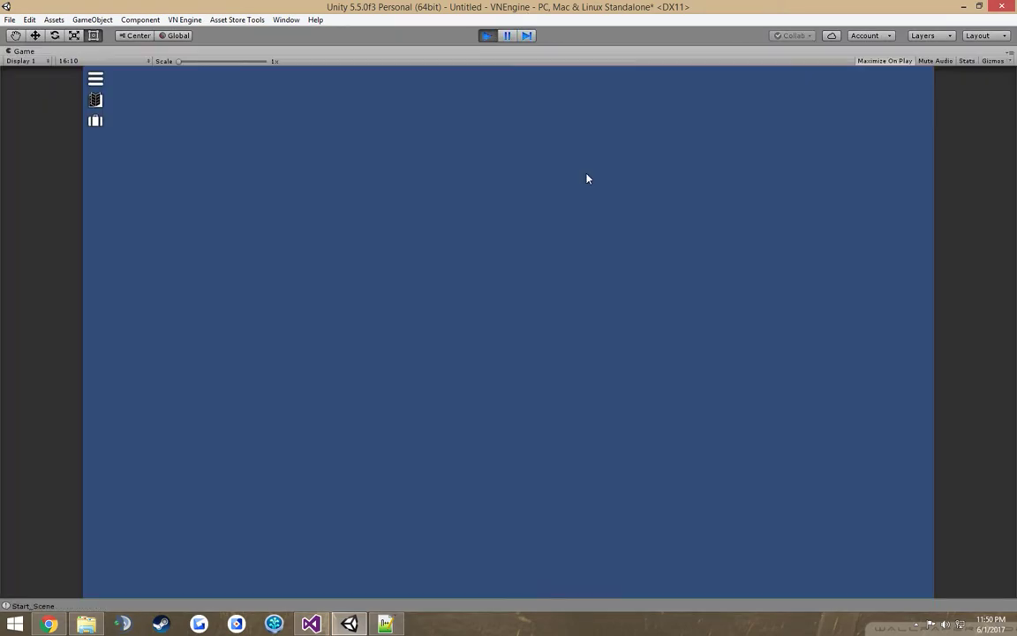
Step: With autoplay off, enter a player name at the prompt, confirm it, then stop playing
click(786, 548)
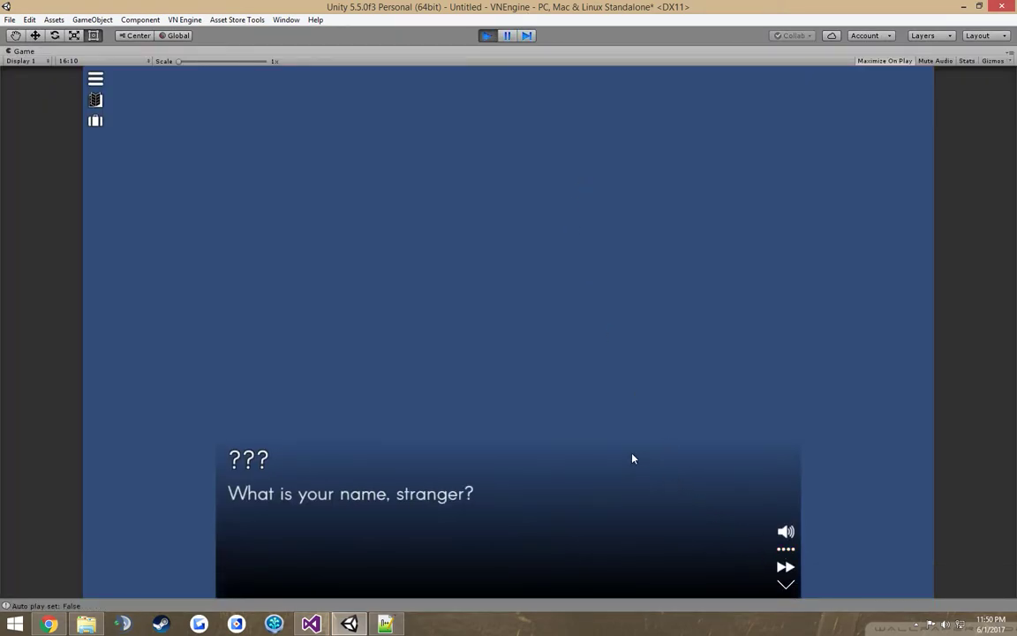
click(306, 509)
click(524, 277)
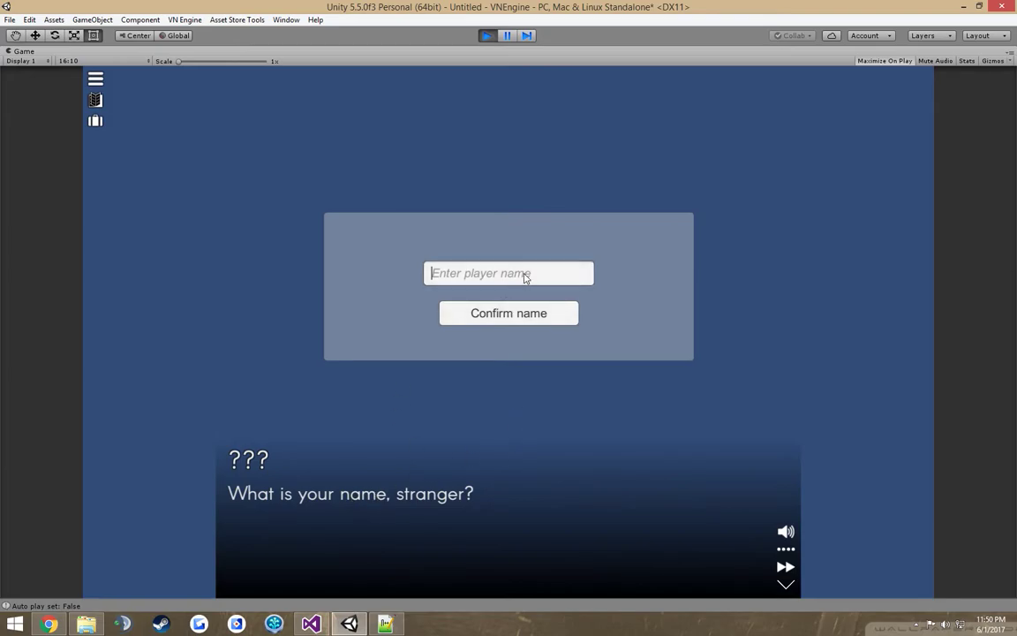
text(Graffnar)
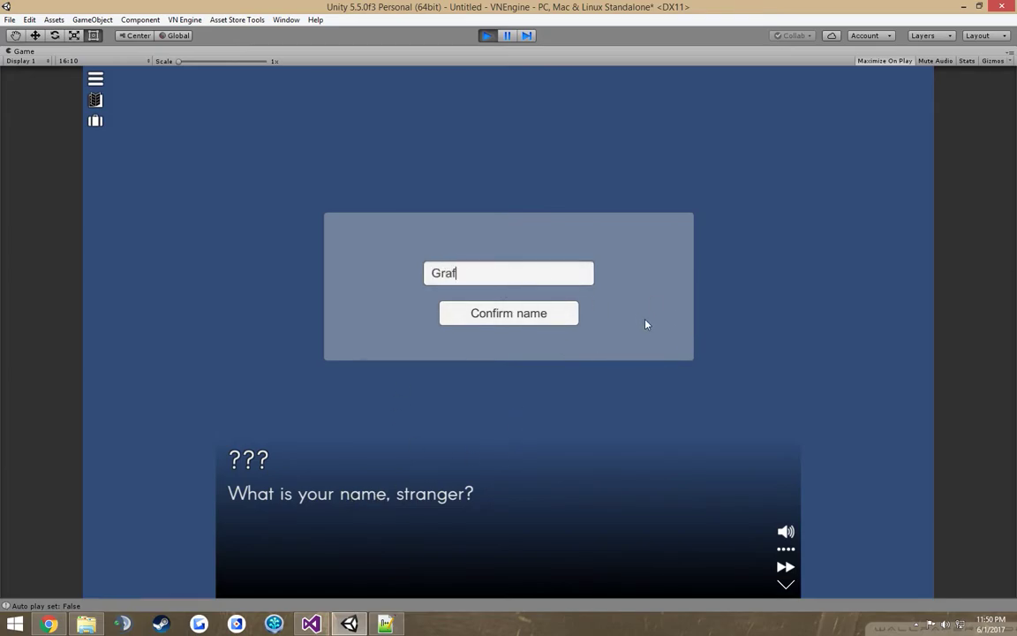
click(546, 318)
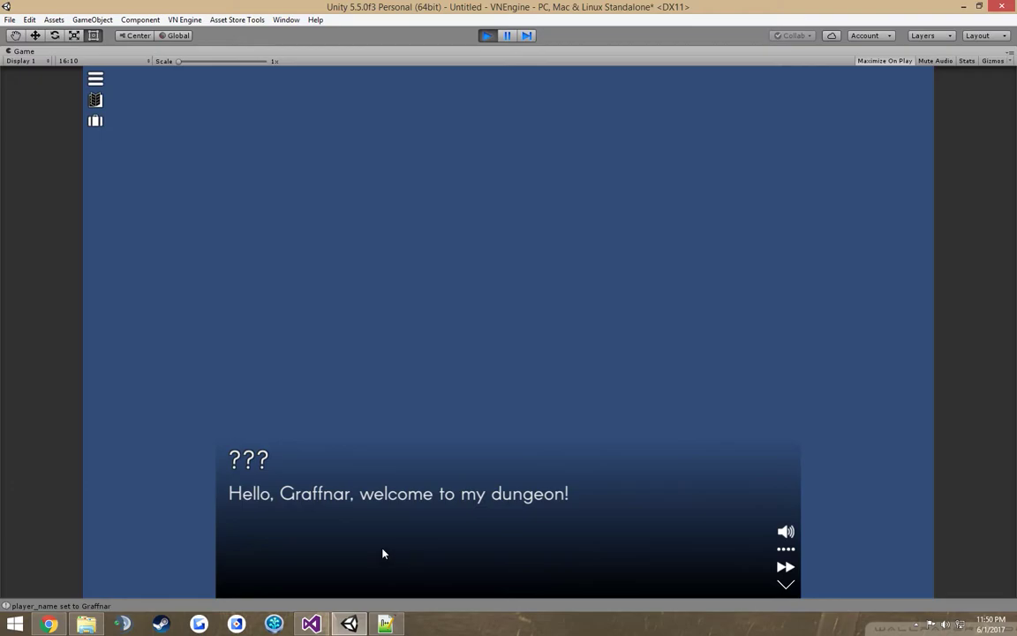
key(ctrl+p)
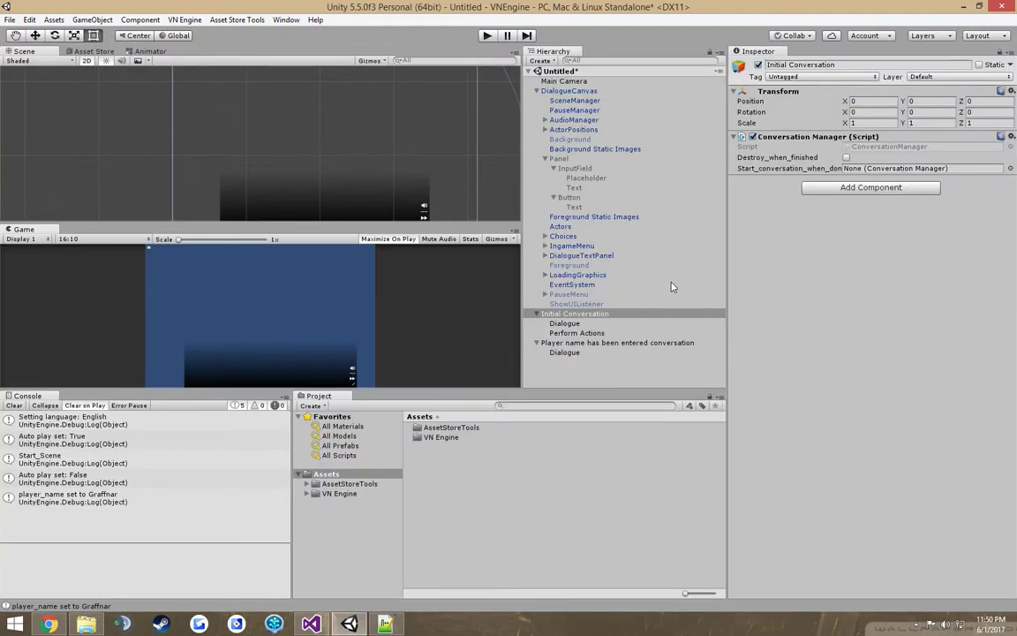
Step: Add an Alter Stats node to Initial Conversation that sets Strength to 15 with Set_Number
key(ctrl+s)
click(466, 313)
click(545, 159)
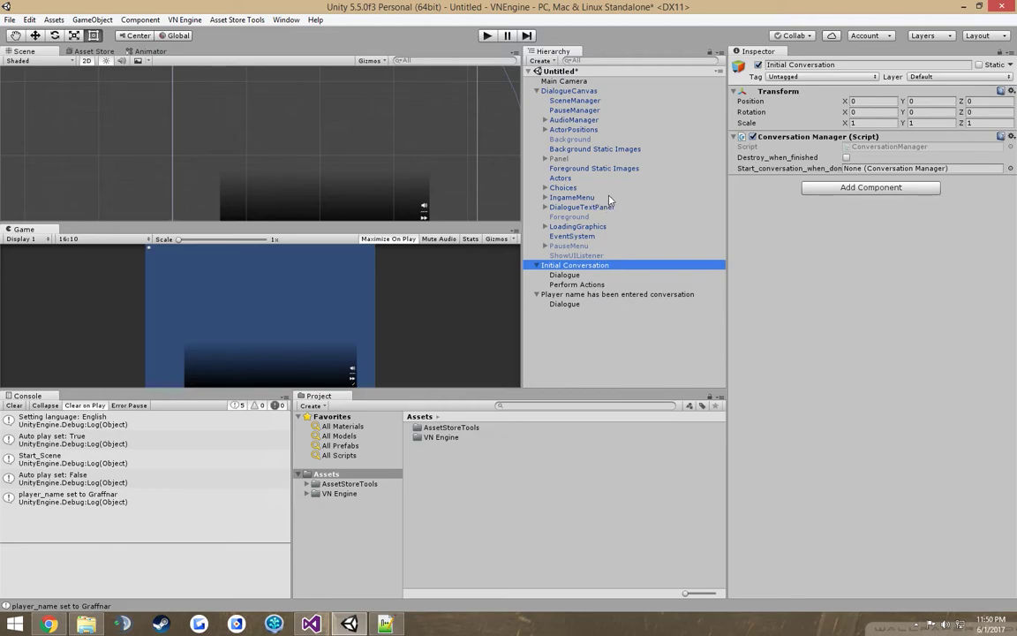
right_click(605, 268)
mouse_move(658, 382)
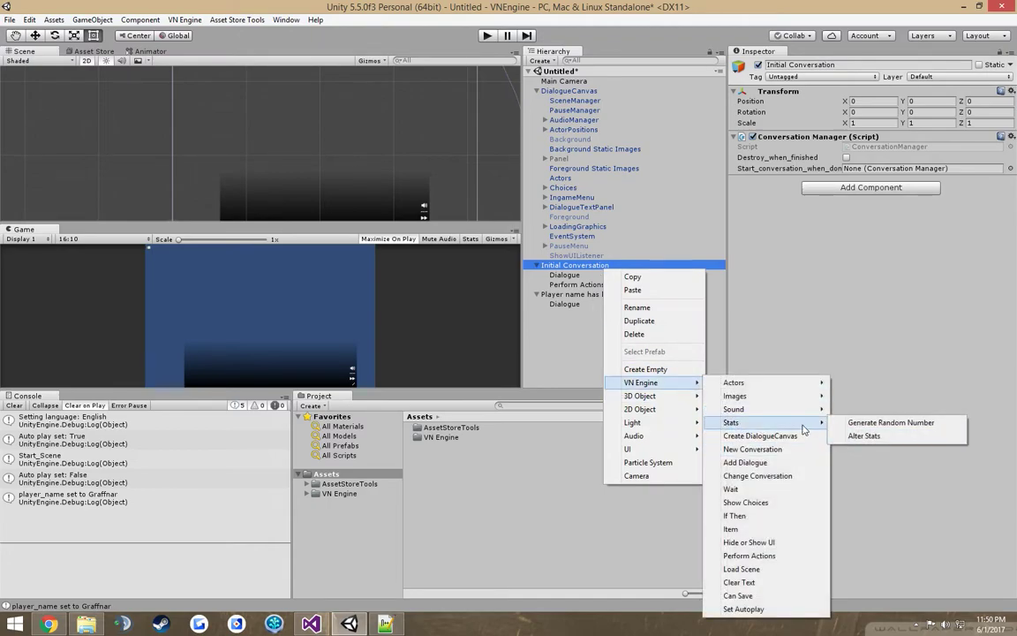
click(855, 436)
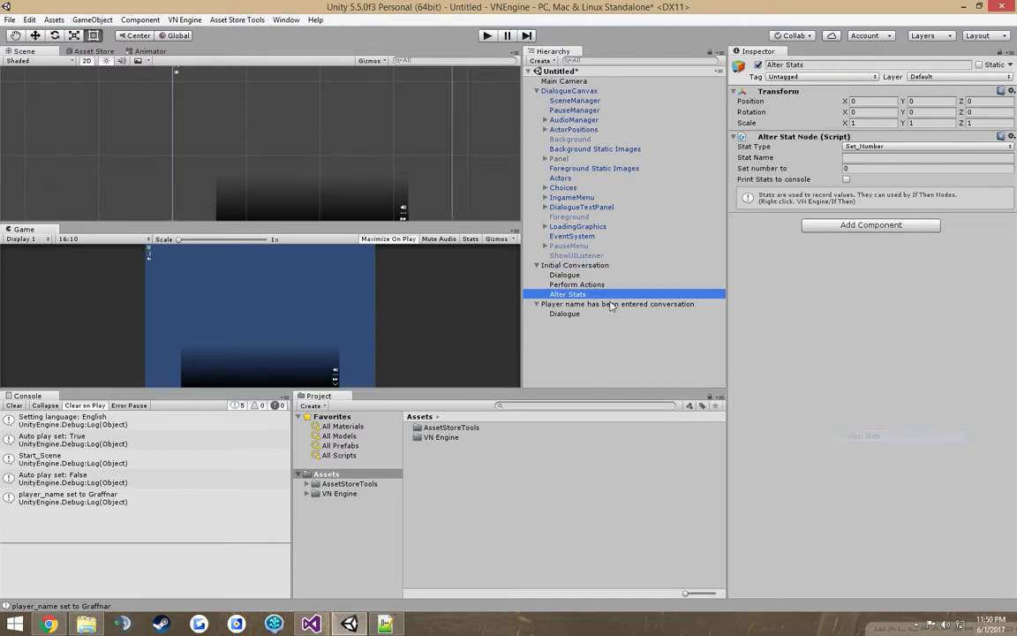
click(874, 146)
click(886, 159)
click(968, 157)
text(Str)
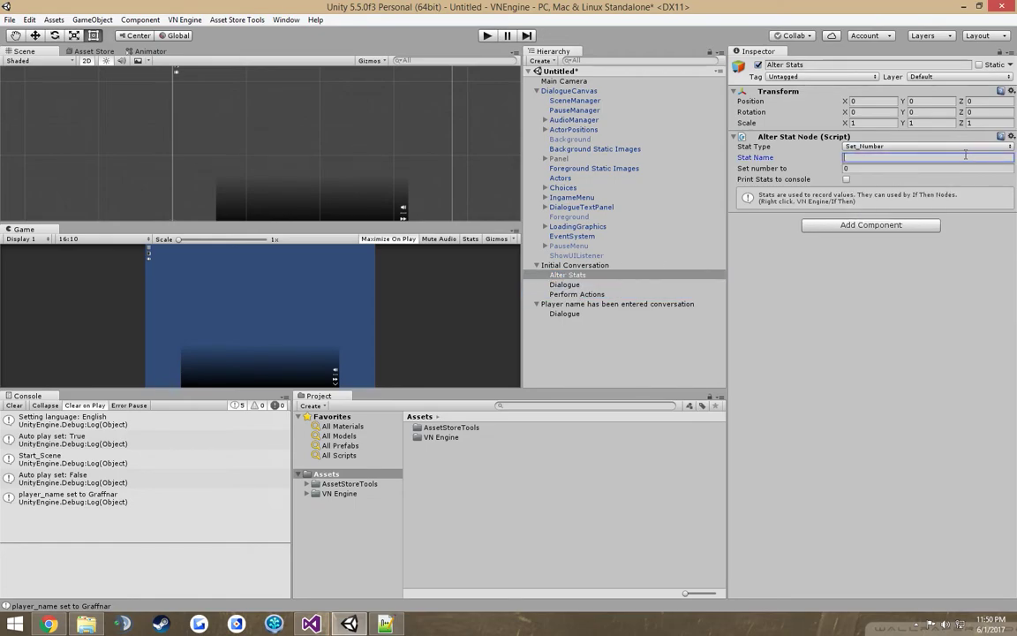
text(ength)
key(Tab)
text(15)
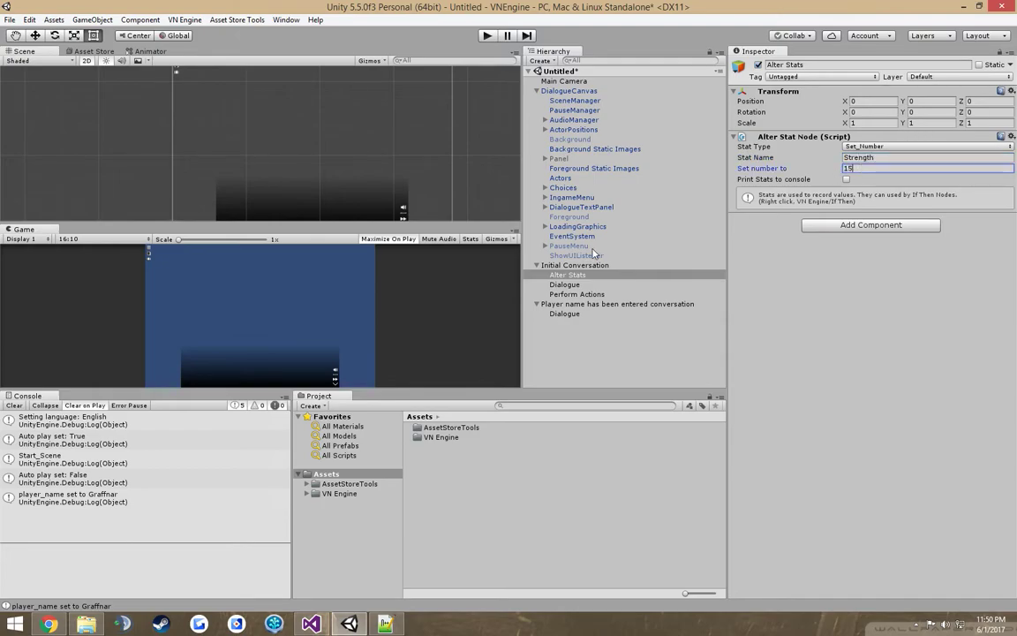
Step: Duplicate the Alter Stats node twice and place both copies directly beneath it
click(593, 275)
key(ctrl+d)
key(ctrl+d)
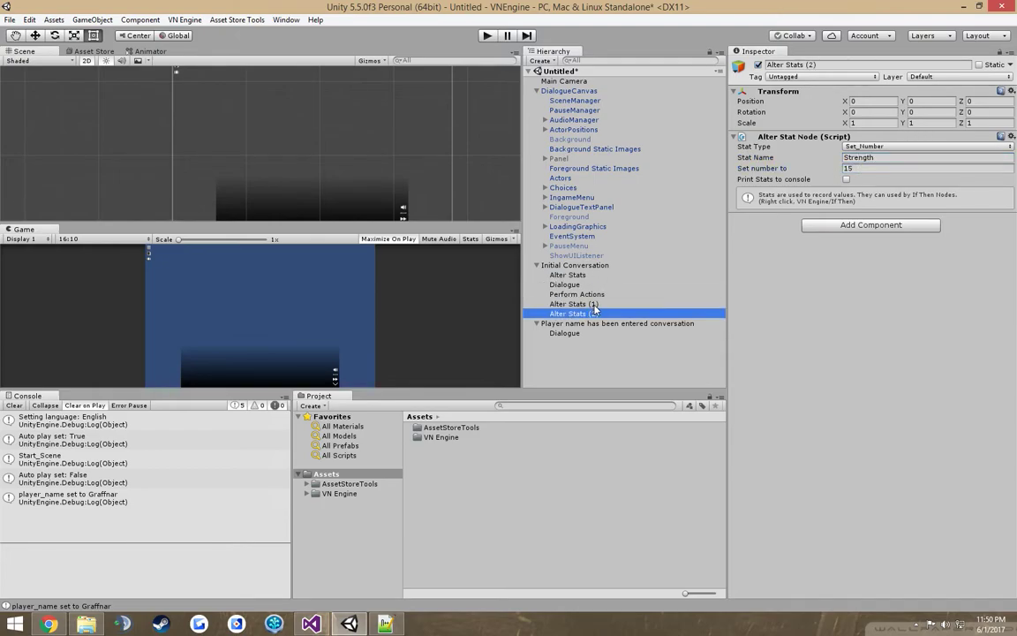
shift+click(594, 303)
drag(601, 306, 611, 281)
Step: Set the two copies to Dexterity 10 and Intelligence 5
click(613, 284)
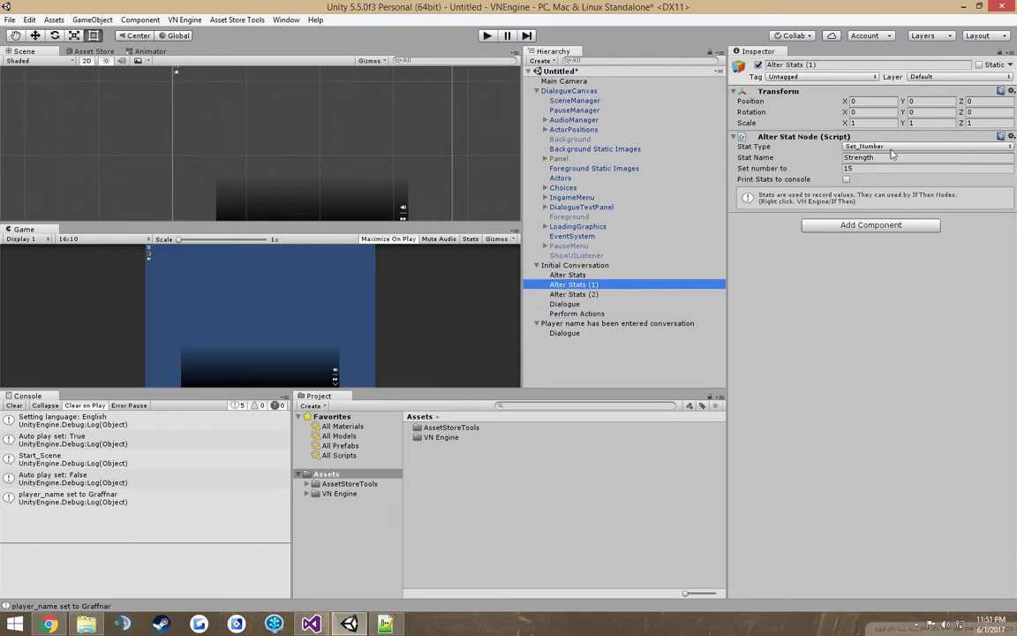
click(892, 157)
text(Dexterity)
key(Tab)
text(1)
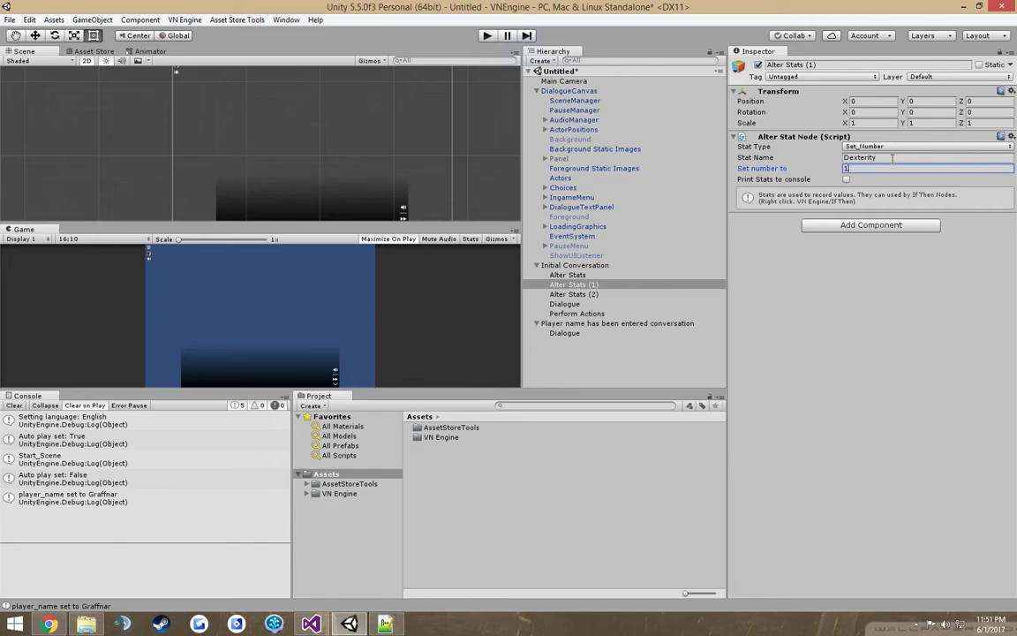
text(0)
click(574, 294)
click(888, 157)
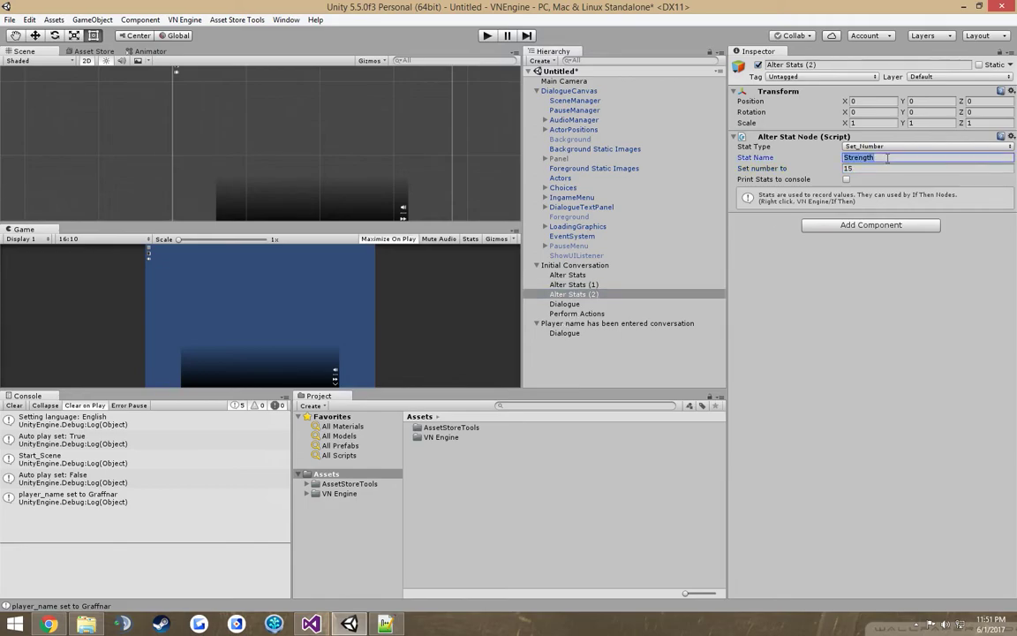
text(Intelligejn)
key(Tab)
text(5)
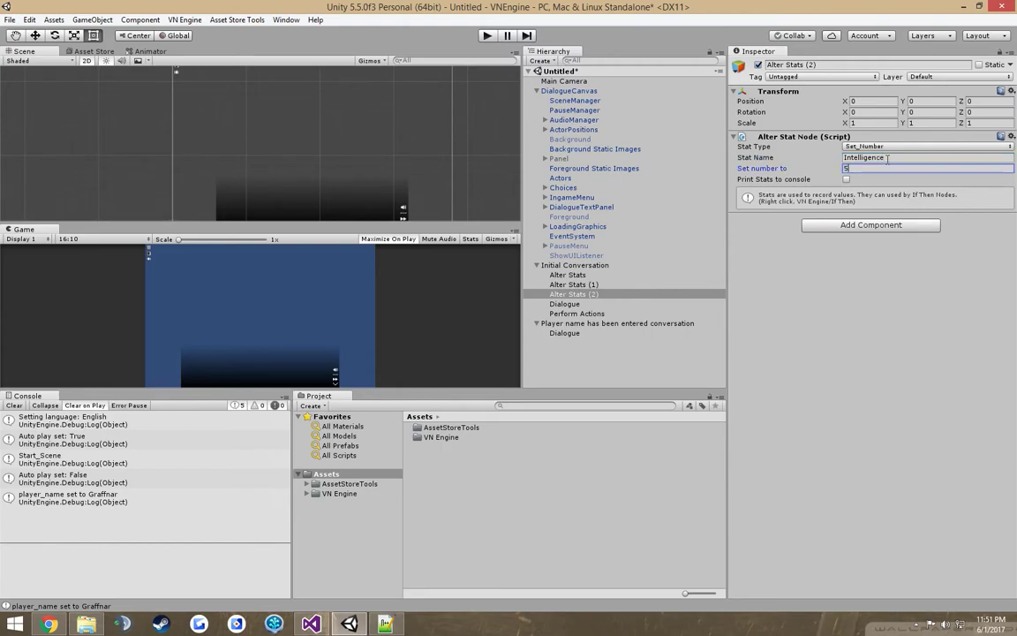
key(shift+Tab)
key(ctrl+c)
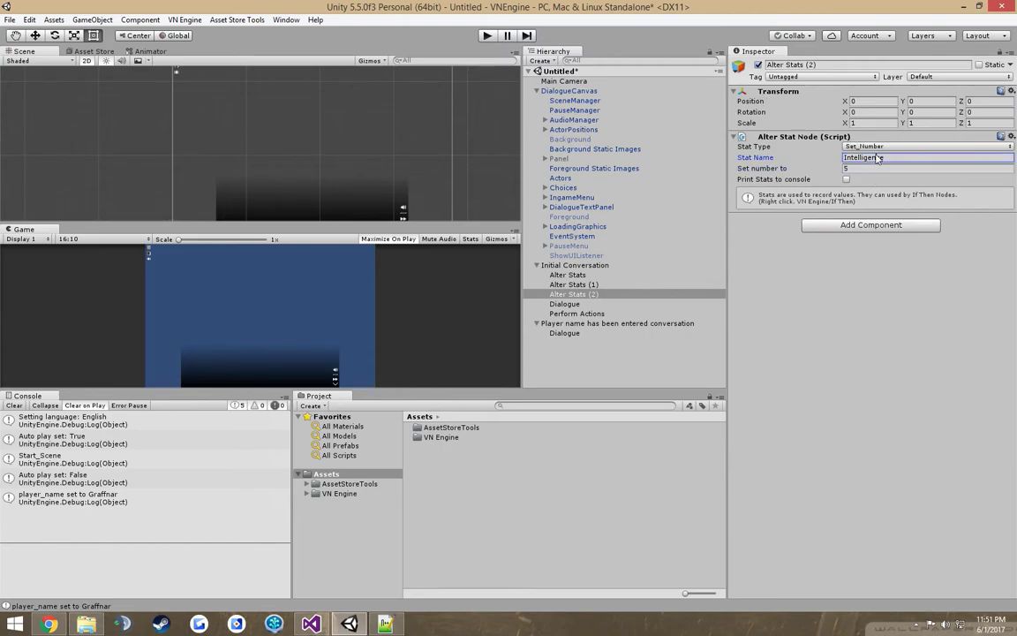
Step: Rename the nodes Alter Stats Intelligence, Alter Stats Dexterity and Alter Stats Strength
click(870, 65)
key(ctrl+v)
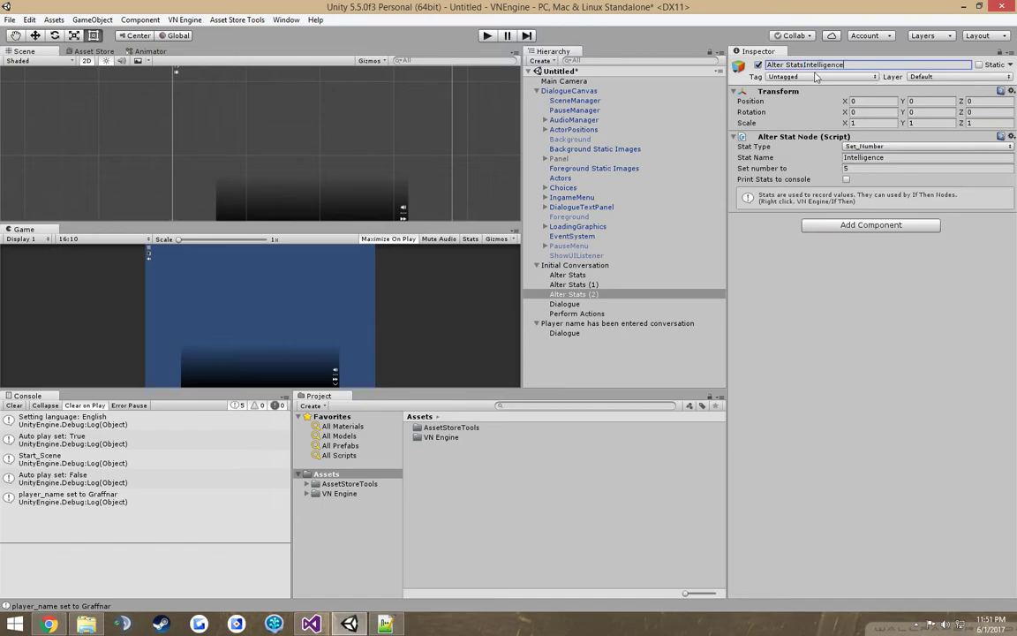
key(Return)
click(572, 284)
double_click(902, 157)
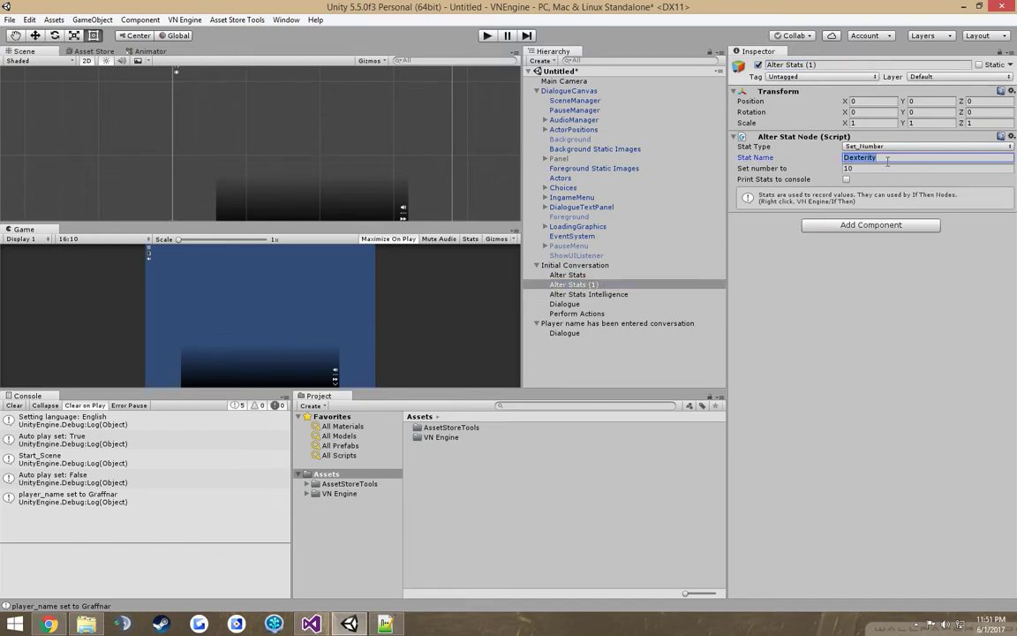
key(ctrl+c)
double_click(807, 65)
key(ctrl+v)
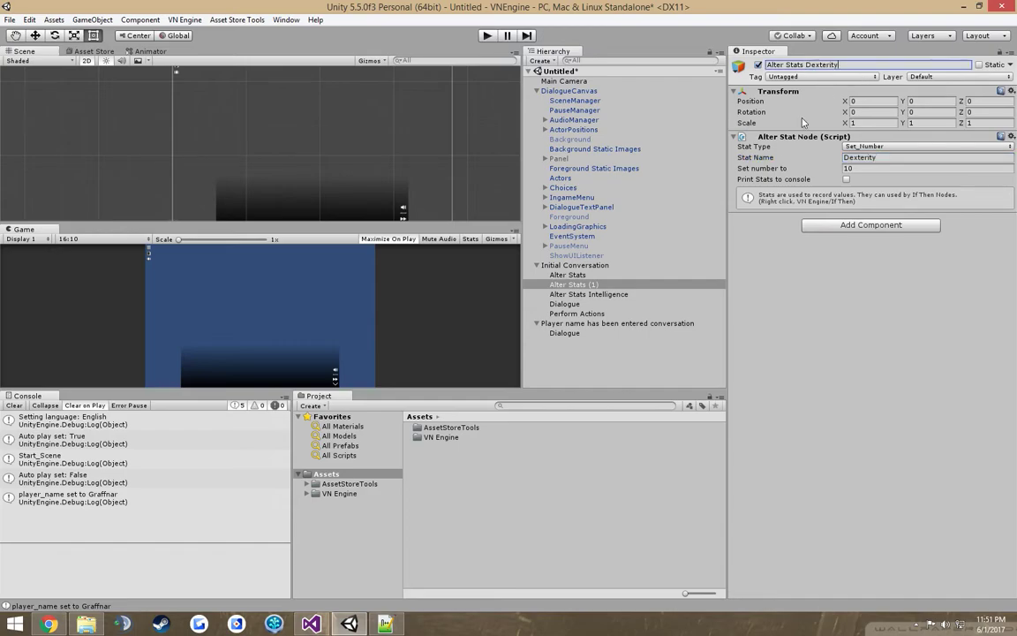
click(583, 275)
double_click(861, 157)
key(ctrl+c)
click(812, 65)
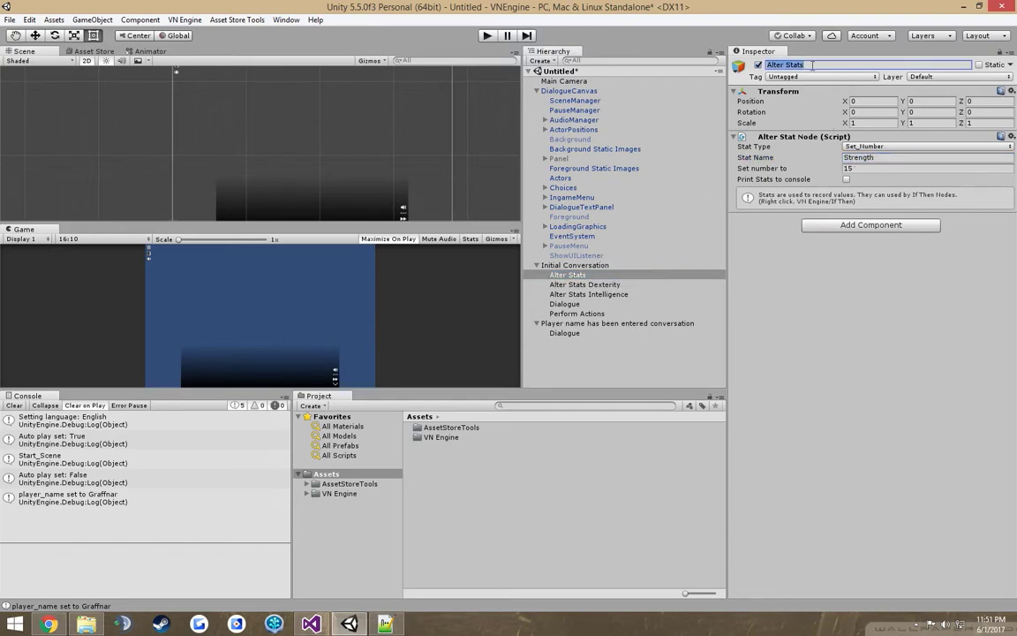
key(ctrl+v)
key(Return)
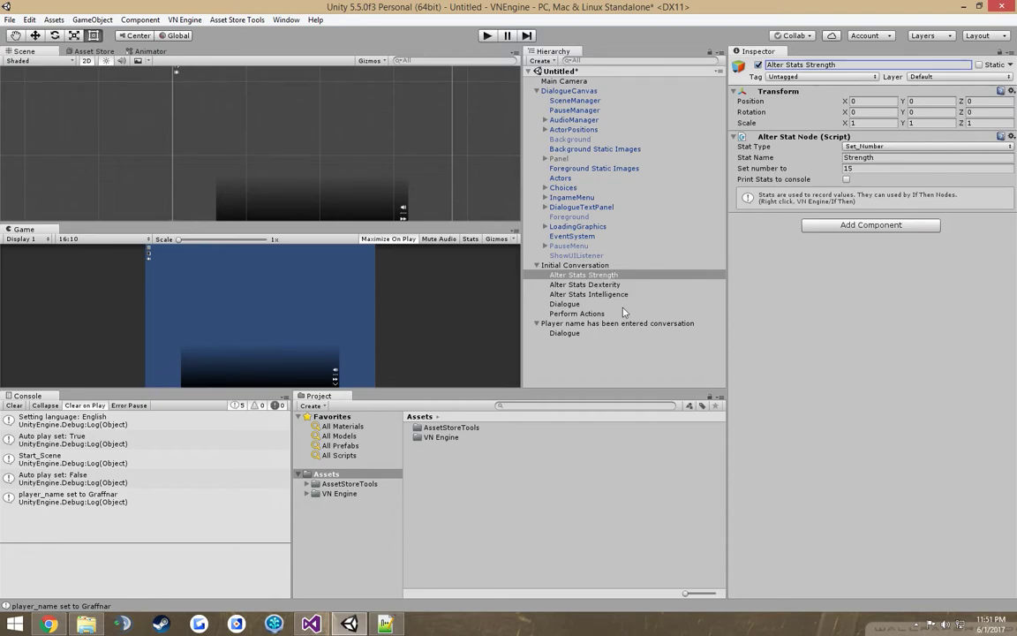
Step: Select each renamed Alter Stats node in turn to verify the names
click(583, 285)
click(590, 294)
click(602, 285)
click(618, 275)
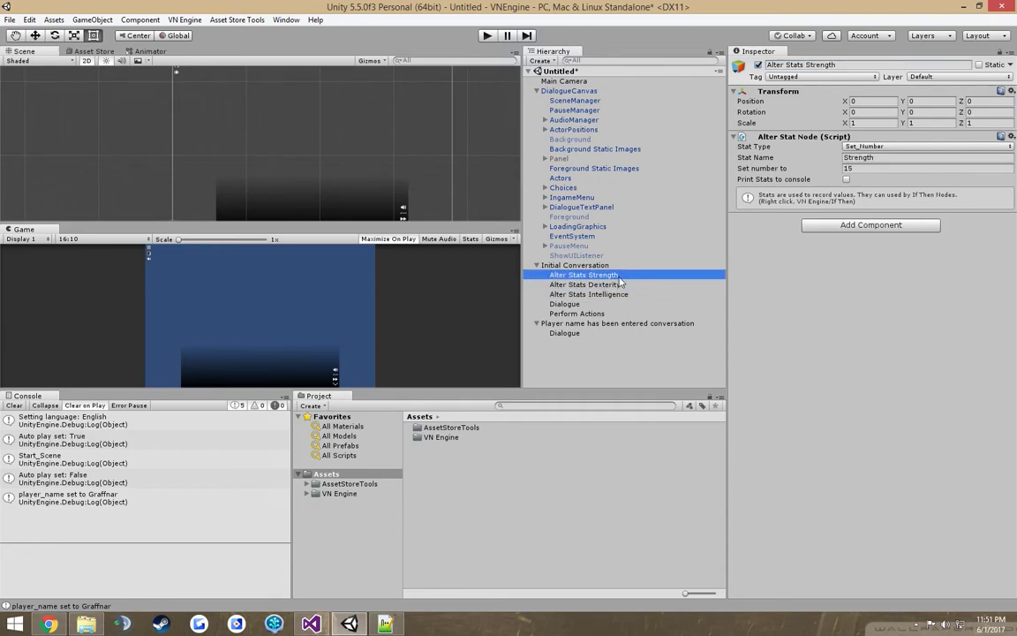
Step: Add a UI Text above Foreground Static Images and place it at the canvas's top-right corner
right_click(593, 169)
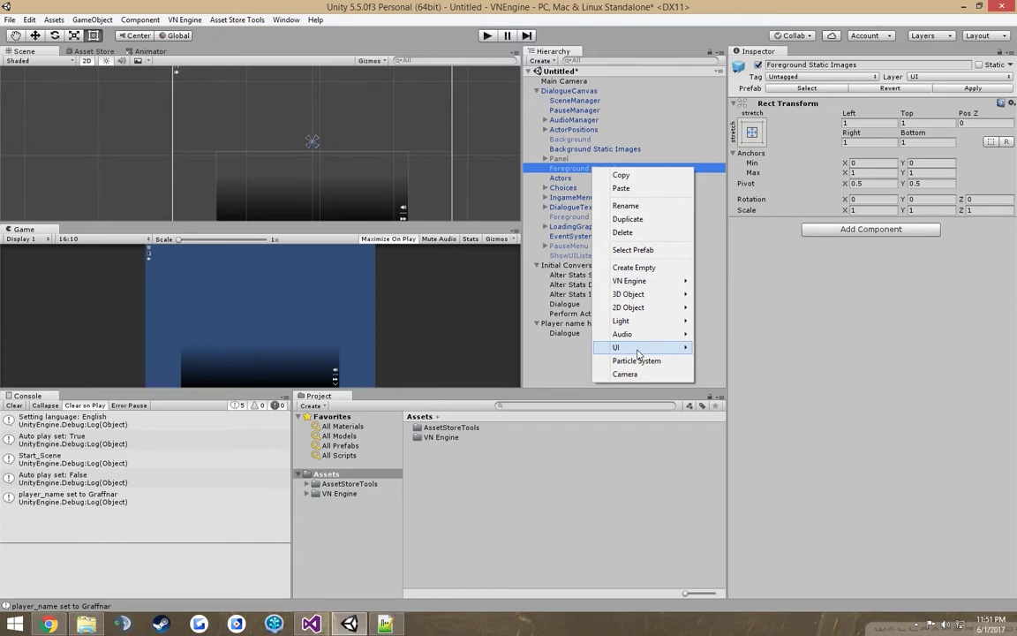
mouse_move(618, 347)
click(723, 346)
drag(587, 179, 574, 164)
middle_drag(371, 142, 269, 153)
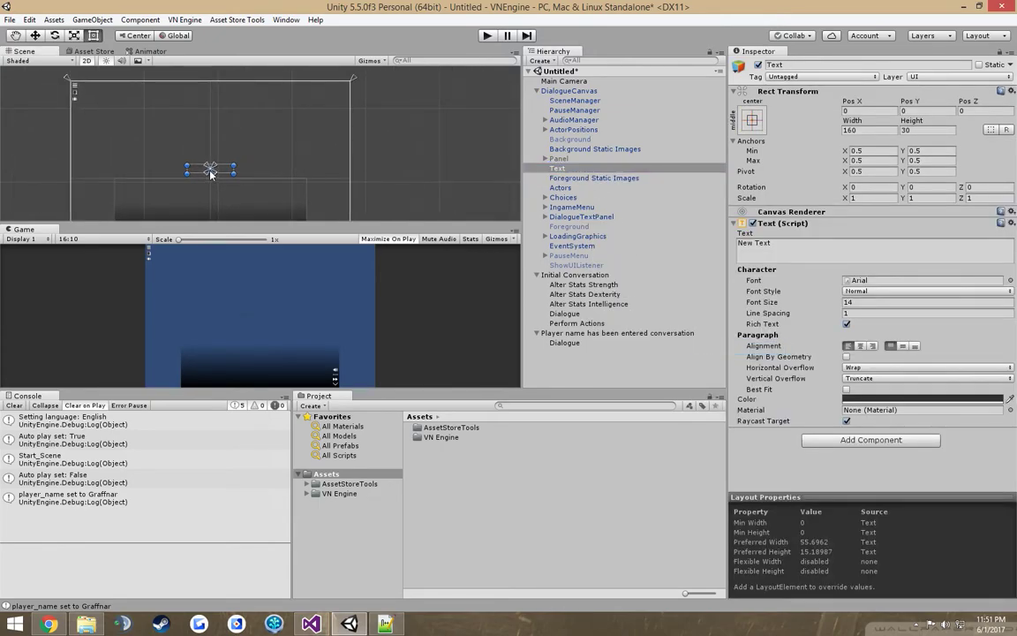
drag(212, 169, 328, 90)
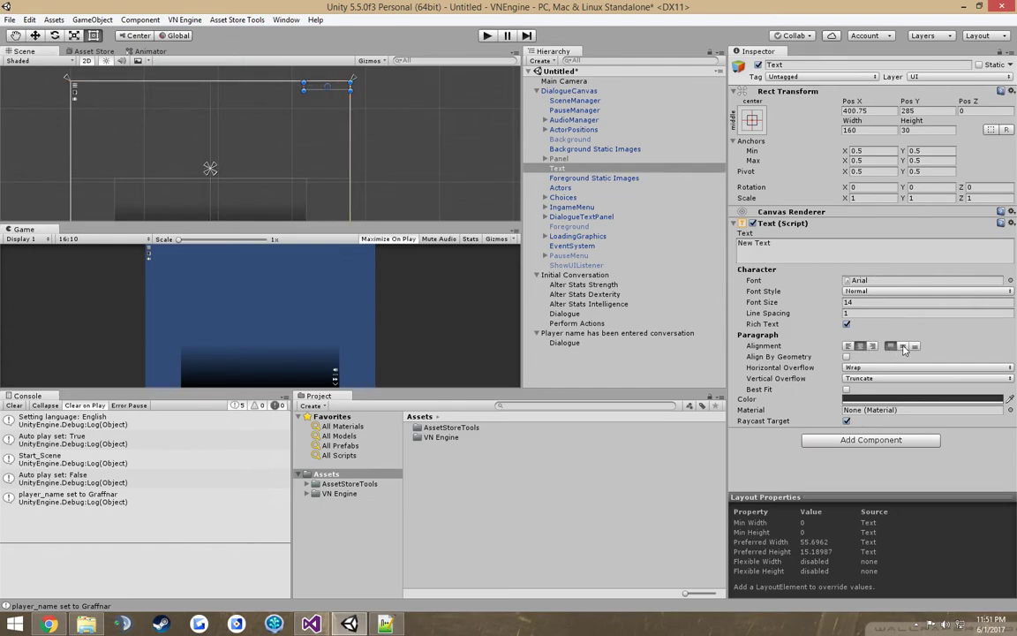
Step: Make the Text's colour white and give it an Outline component
click(923, 399)
click(590, 223)
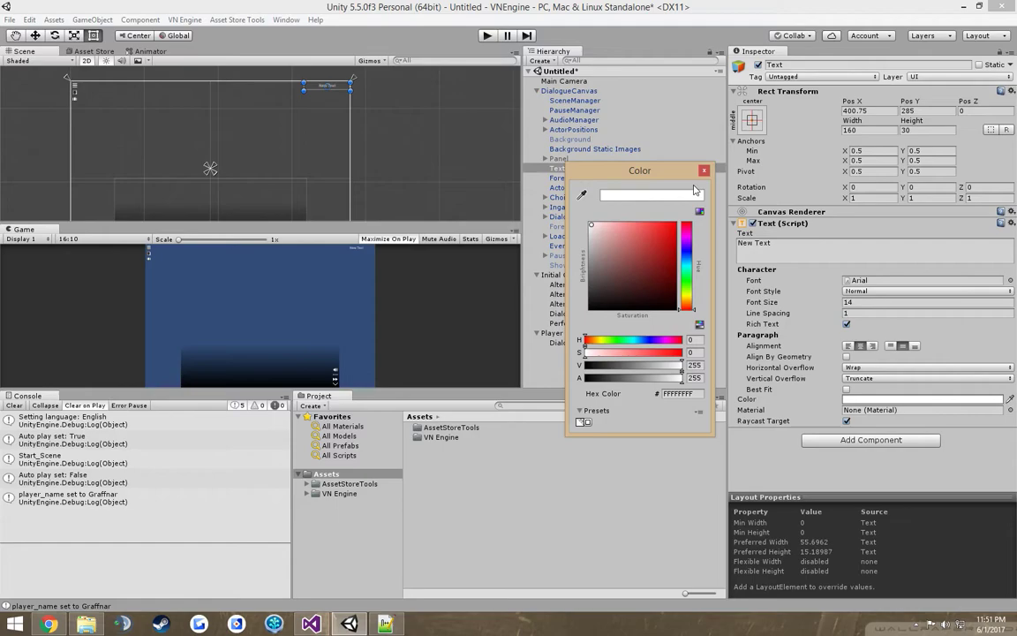
click(633, 160)
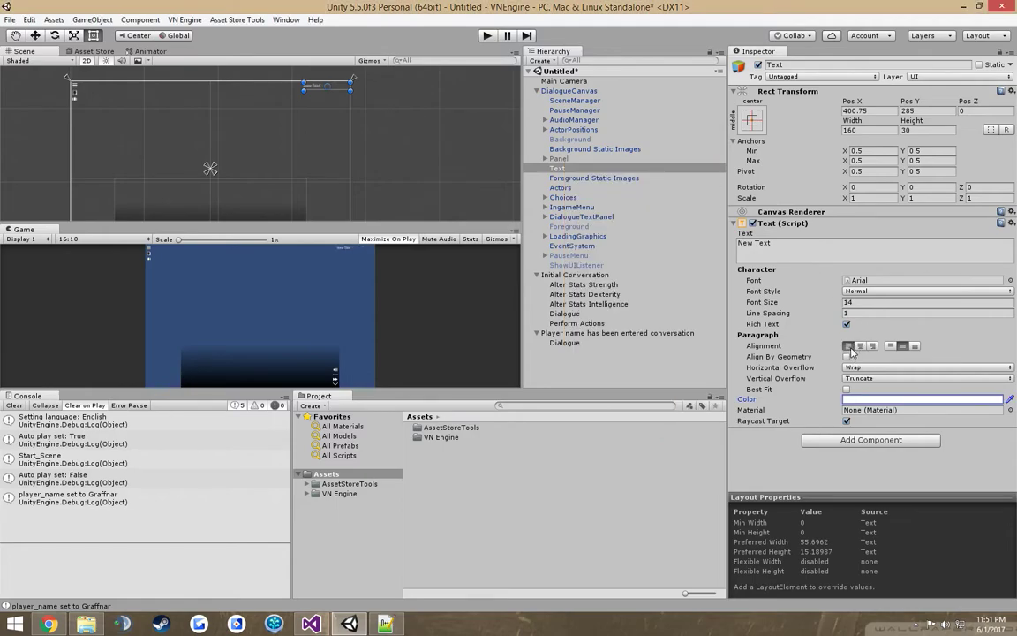
click(871, 440)
text(outl)
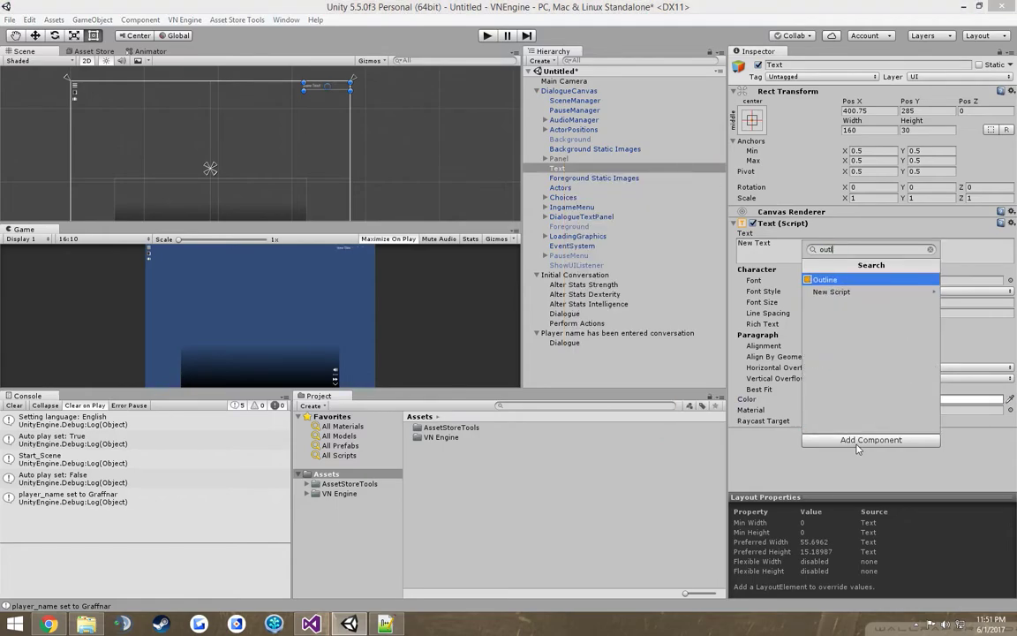
key(Return)
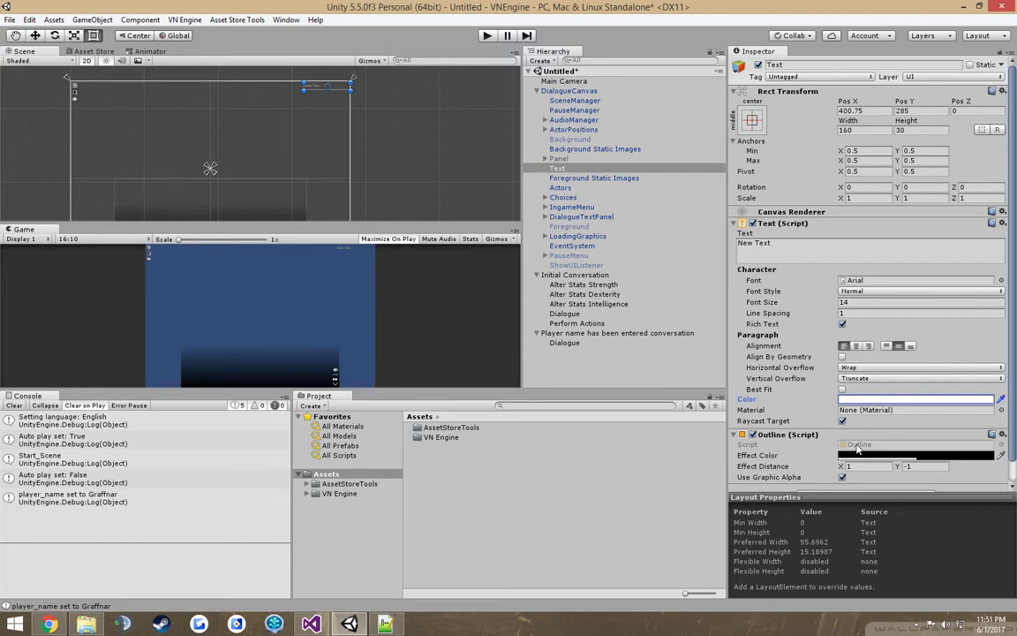
scroll(850, 446, down, 1)
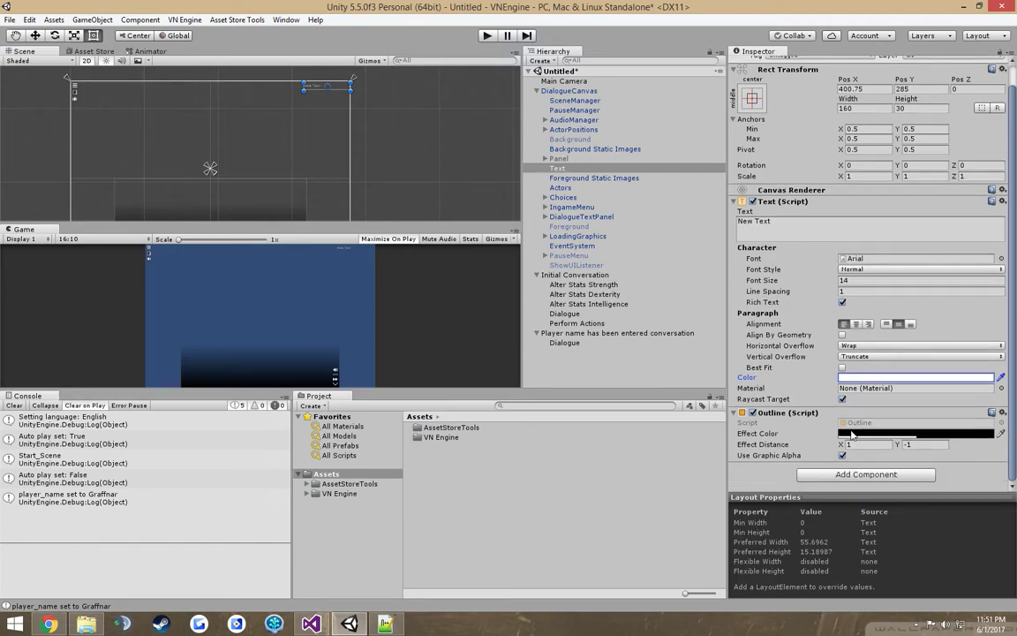
Step: Add a Set Text To Stat component to the Text
click(869, 477)
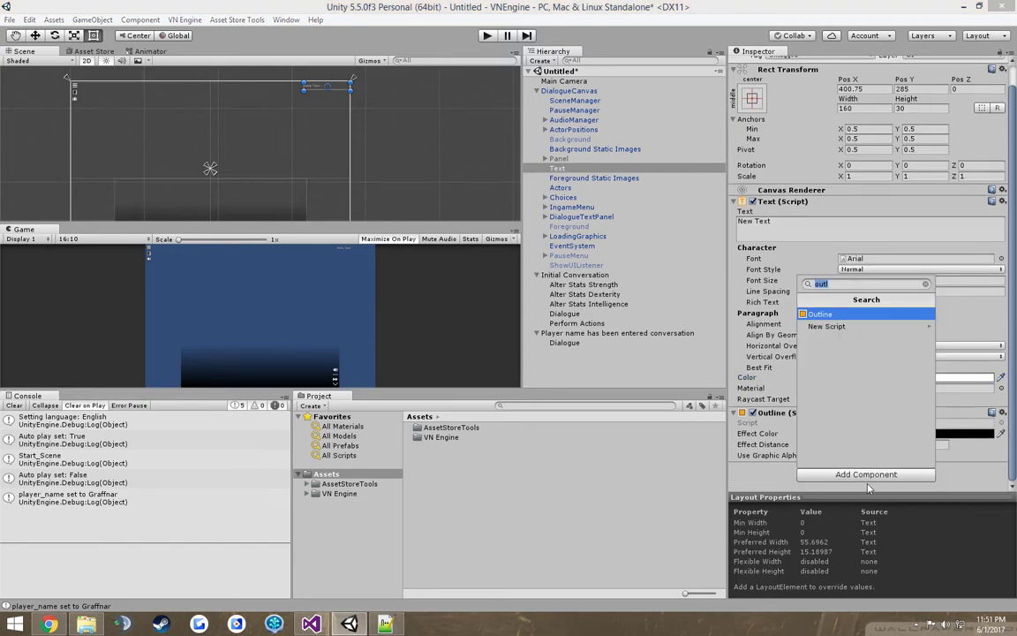
text(text)
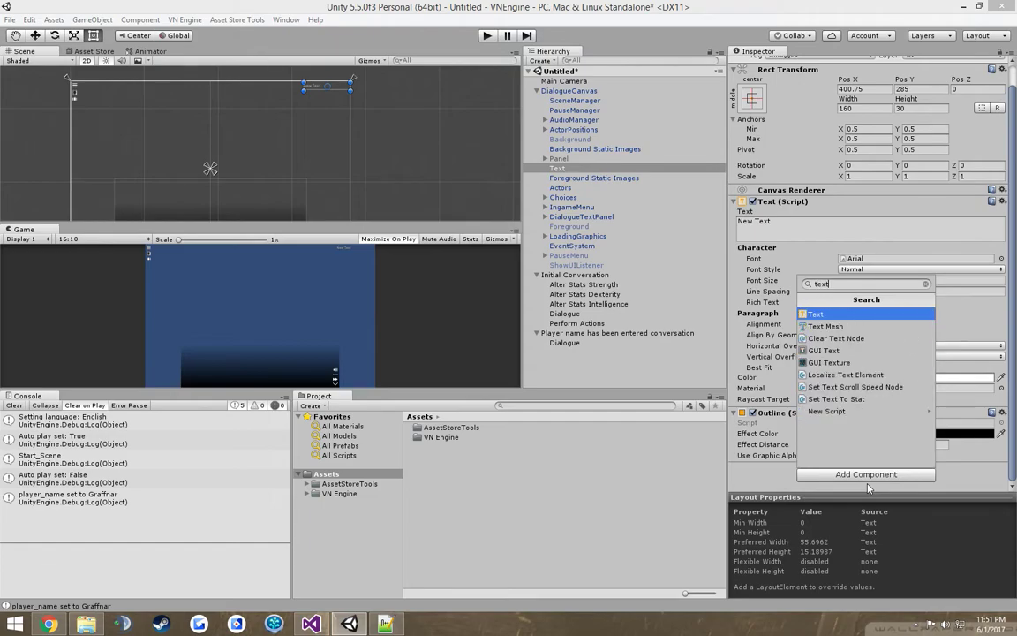
key(Down)
key(Down)
key(Down)
key(Down)
key(Down)
key(Down)
key(Down)
key(Return)
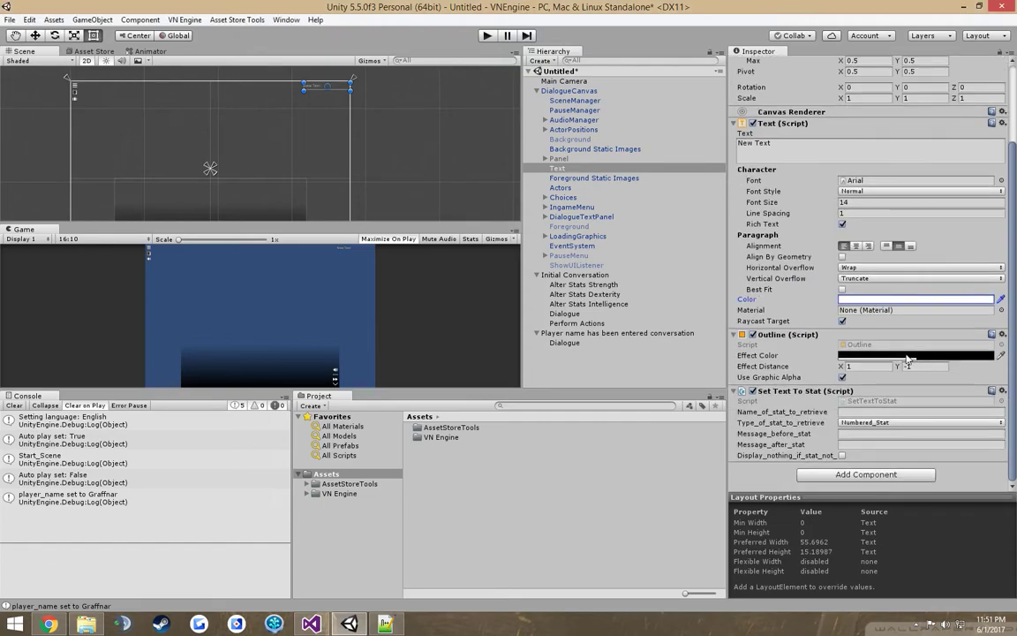
key(ctrl+s)
key(Escape)
Step: Have it retrieve player_name as a String_Stat with the prefix 'Name'
click(876, 413)
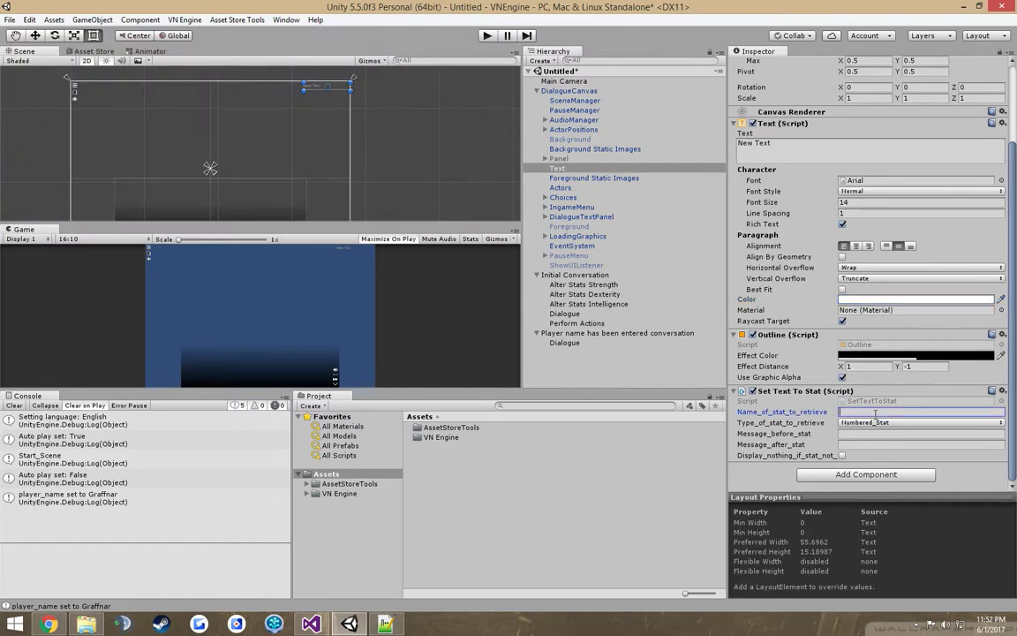
text(player_name)
click(874, 422)
click(887, 450)
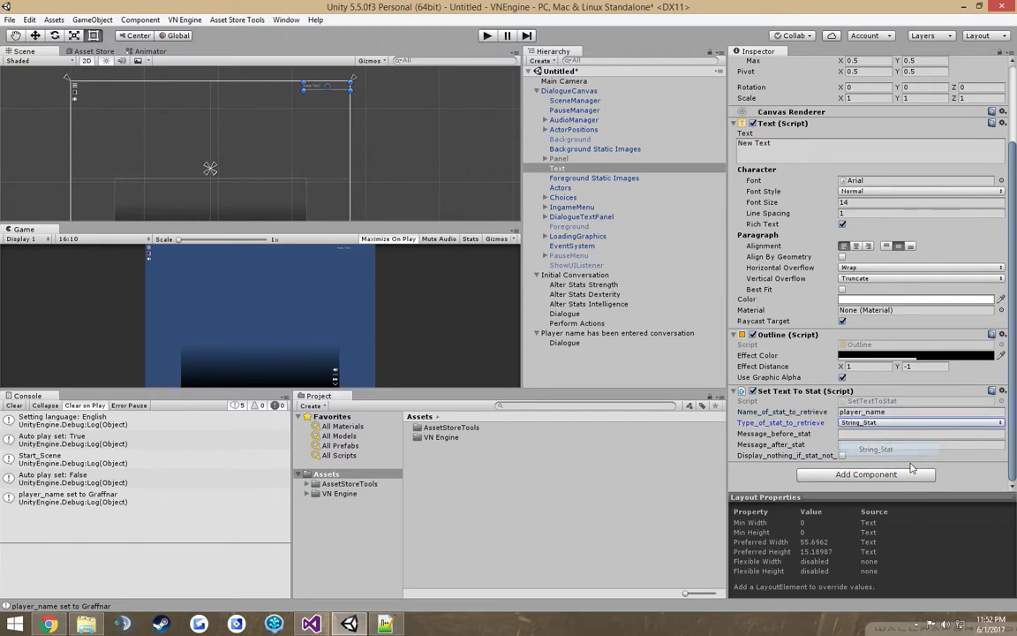
click(879, 434)
text(Name:)
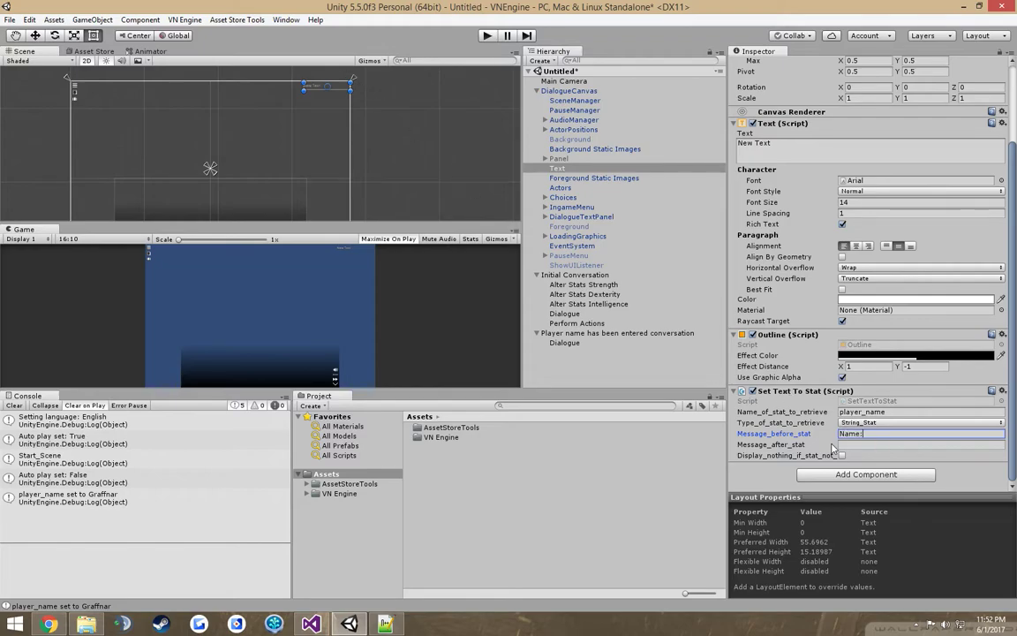
click(632, 169)
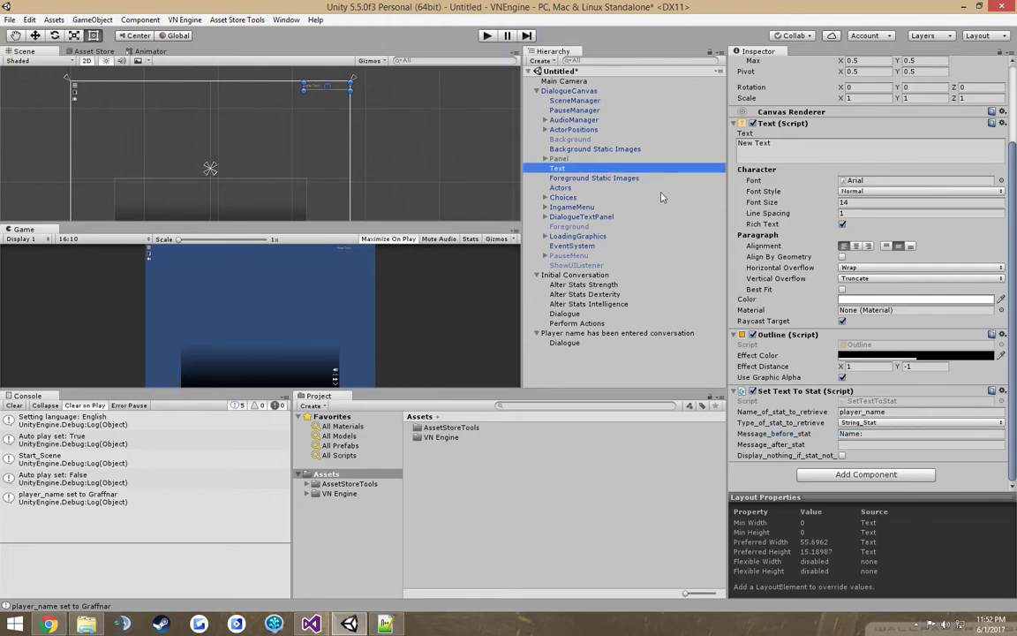
Step: Duplicate the Text three times and stack the copies below it on the canvas
key(ctrl+d)
key(ctrl+d)
key(ctrl+d)
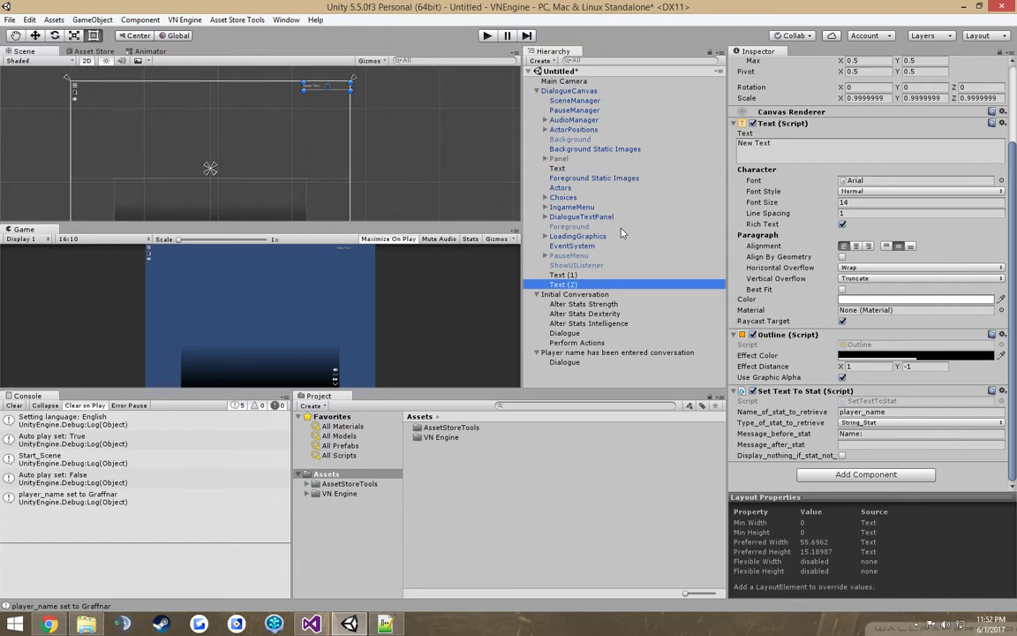
shift+click(591, 275)
drag(591, 276, 594, 177)
click(565, 178)
scroll(332, 118, up, 3)
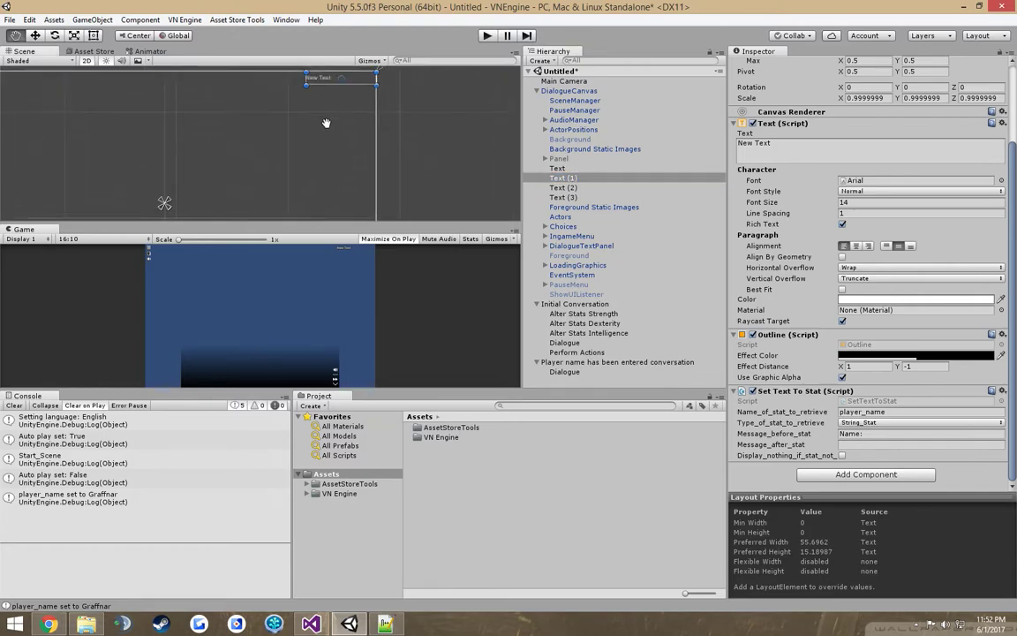
drag(302, 109, 303, 140)
click(282, 108)
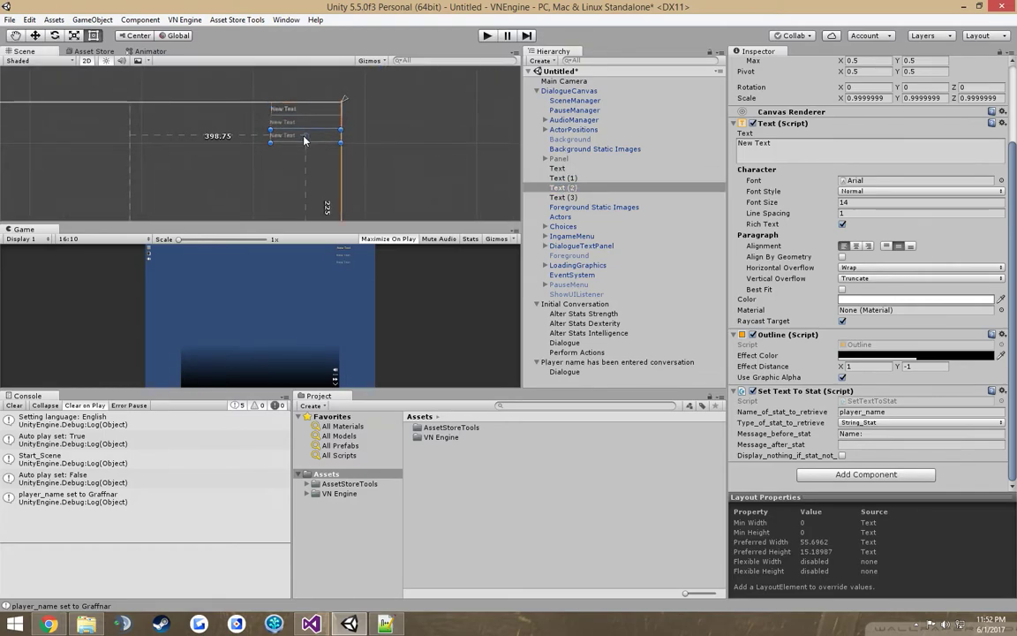
click(306, 111)
drag(307, 114, 307, 155)
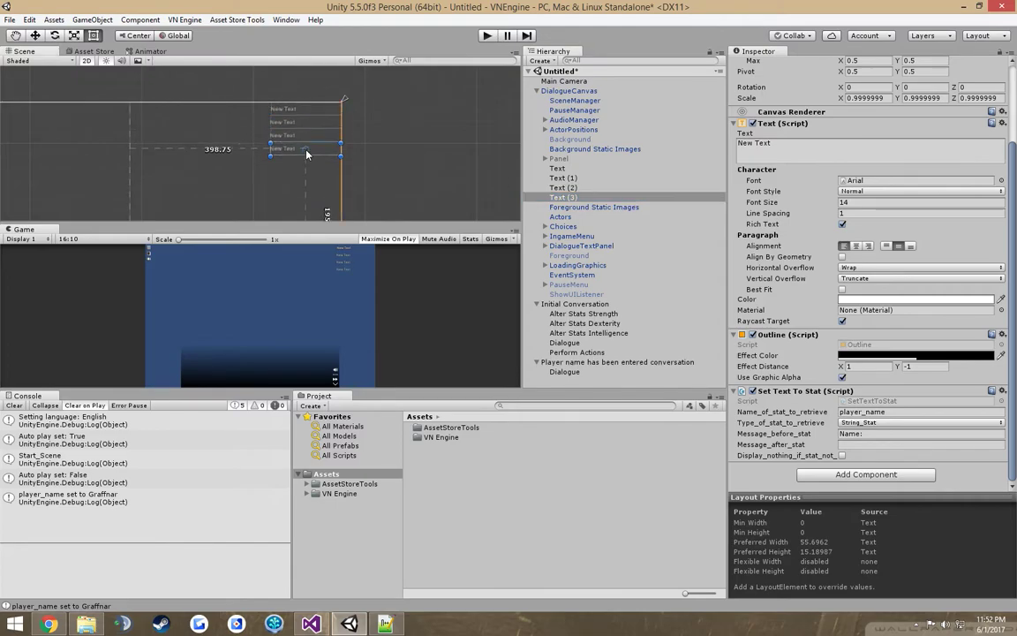
scroll(352, 130, up, 3)
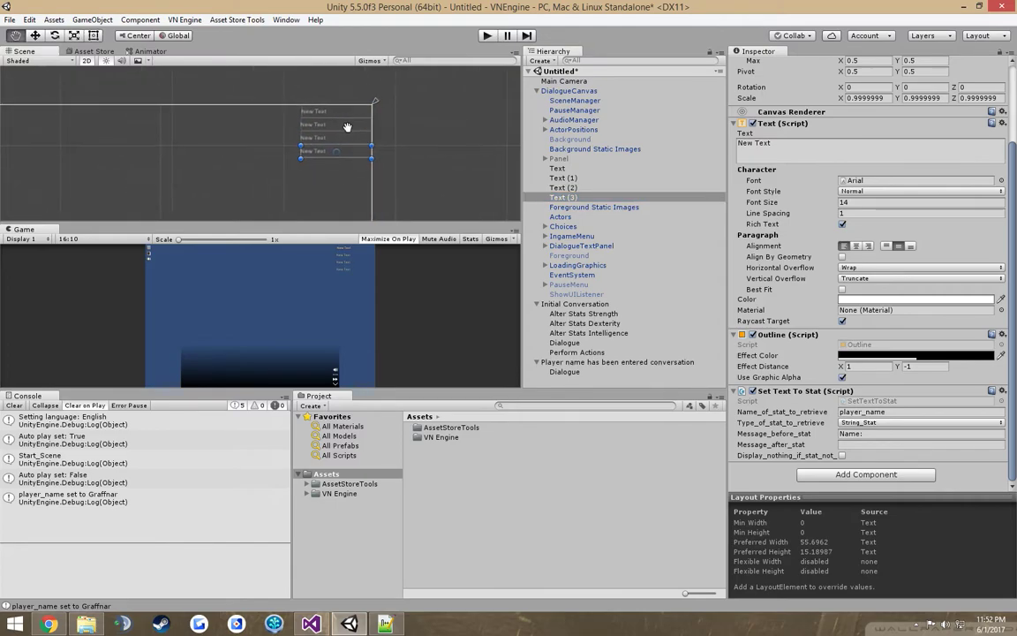
Step: Set Text (1) to retrieve Strength and Text (2) to retrieve Dexterity, with matching prefixes
click(566, 178)
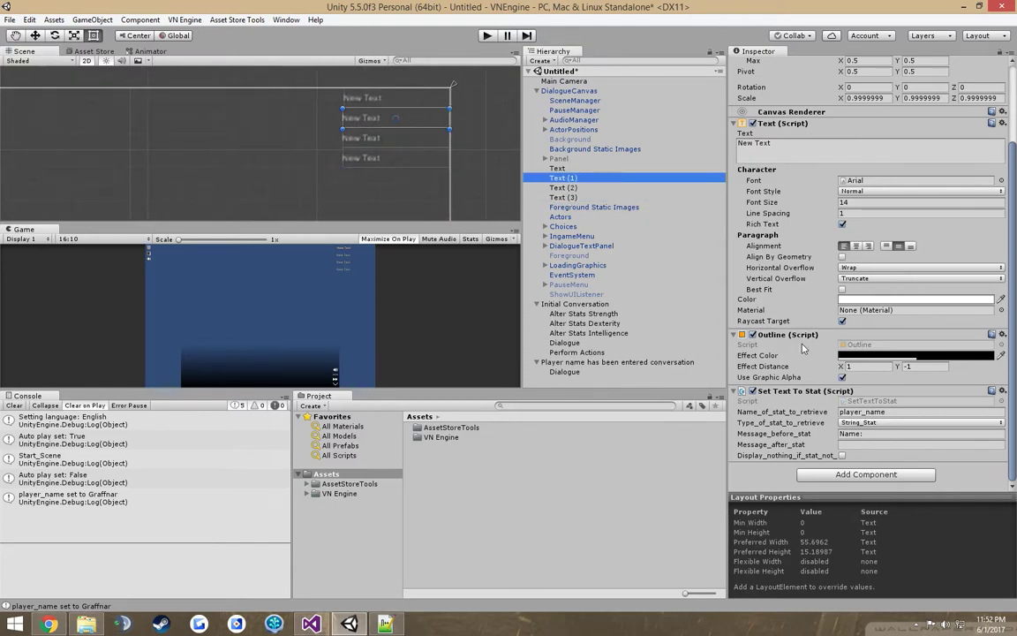
click(902, 410)
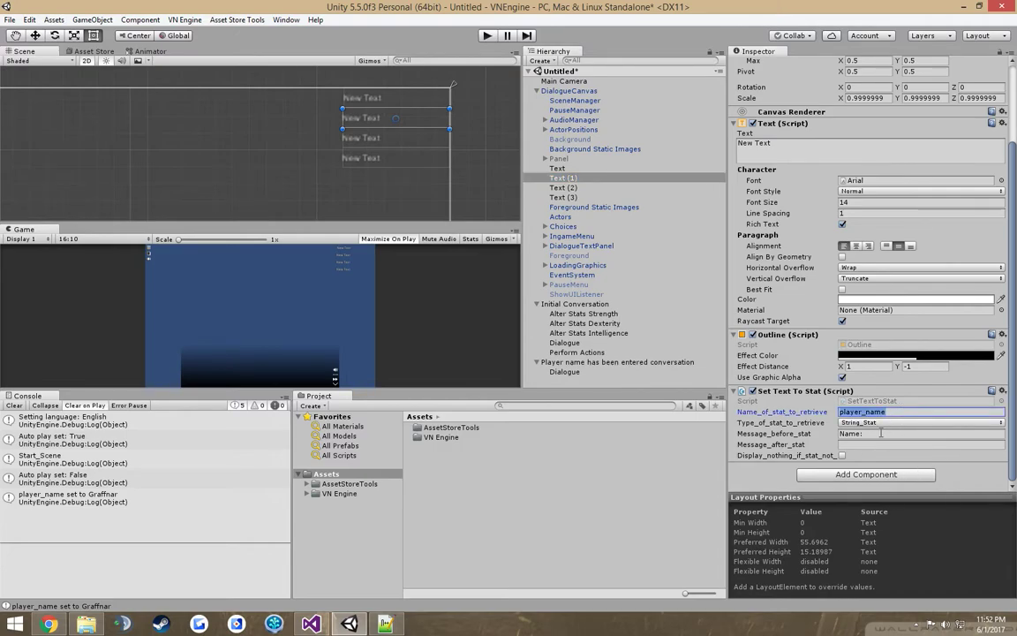
text(Strength)
click(850, 435)
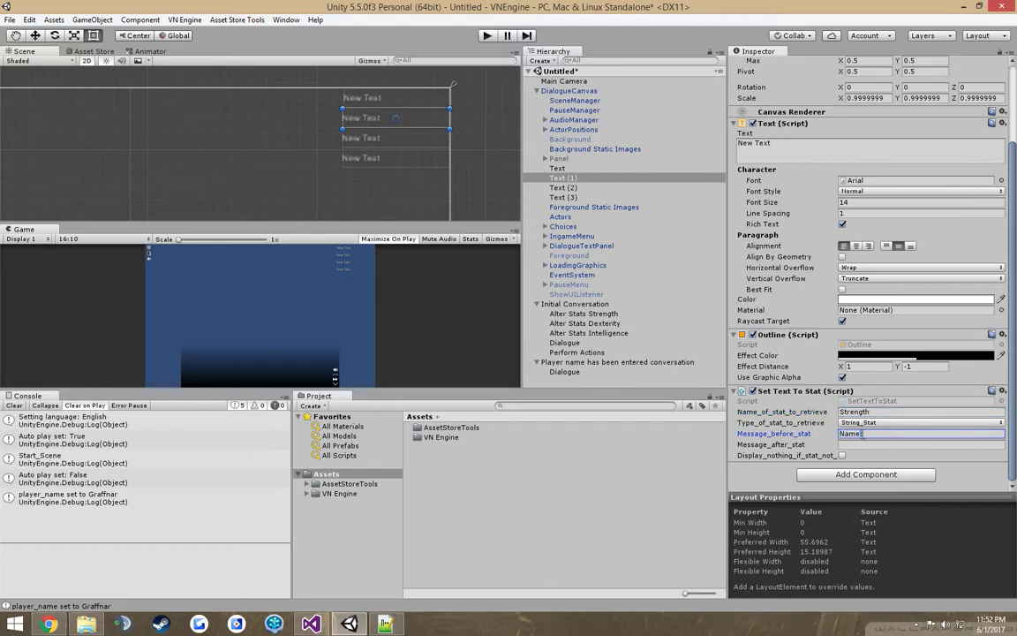
text(Strength:)
click(564, 187)
click(870, 412)
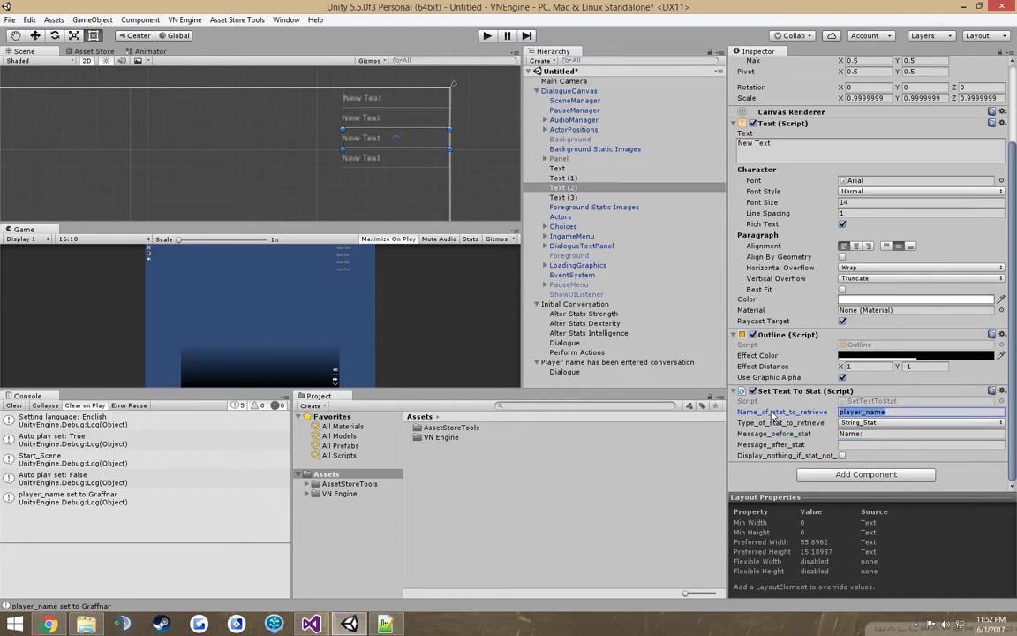
text(Dexterity)
click(850, 434)
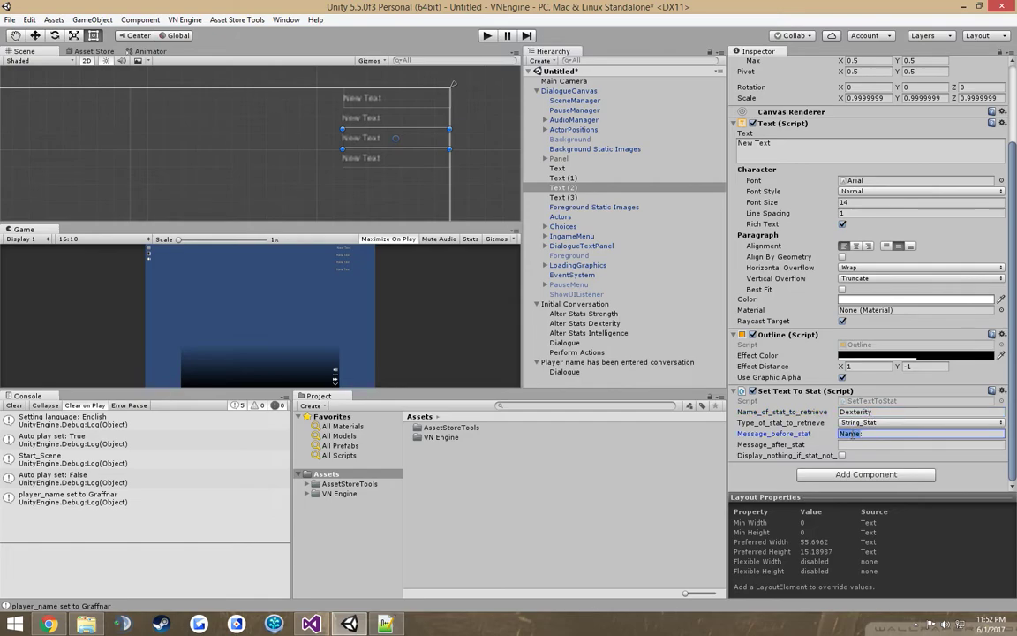
key(ctrl+v)
Step: Set Text (3) to retrieve Intelligence with an Intelligence prefix
click(564, 197)
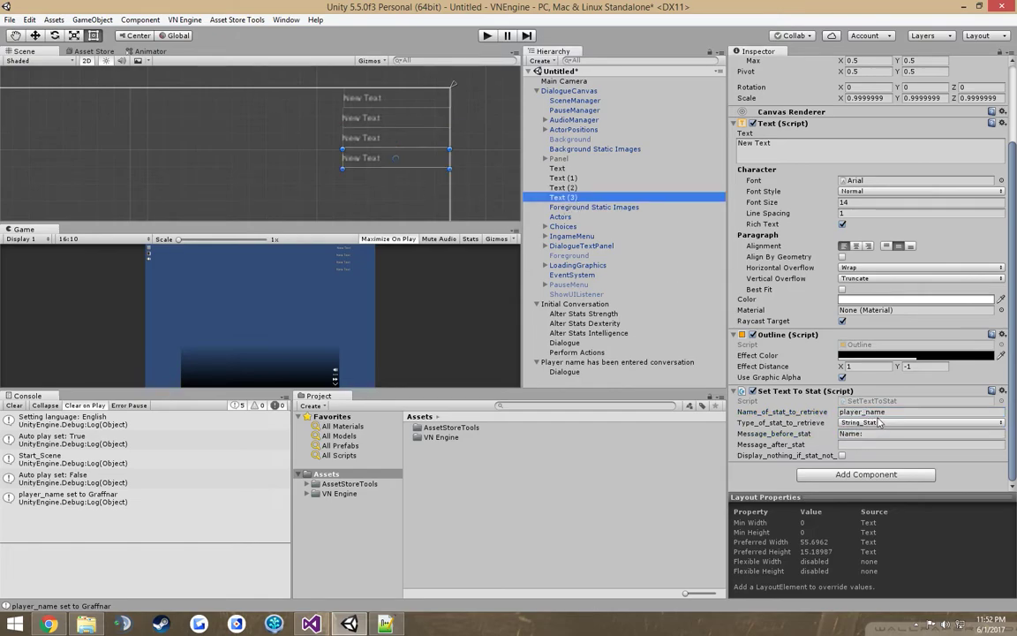
double_click(872, 412)
key(ctrl+a)
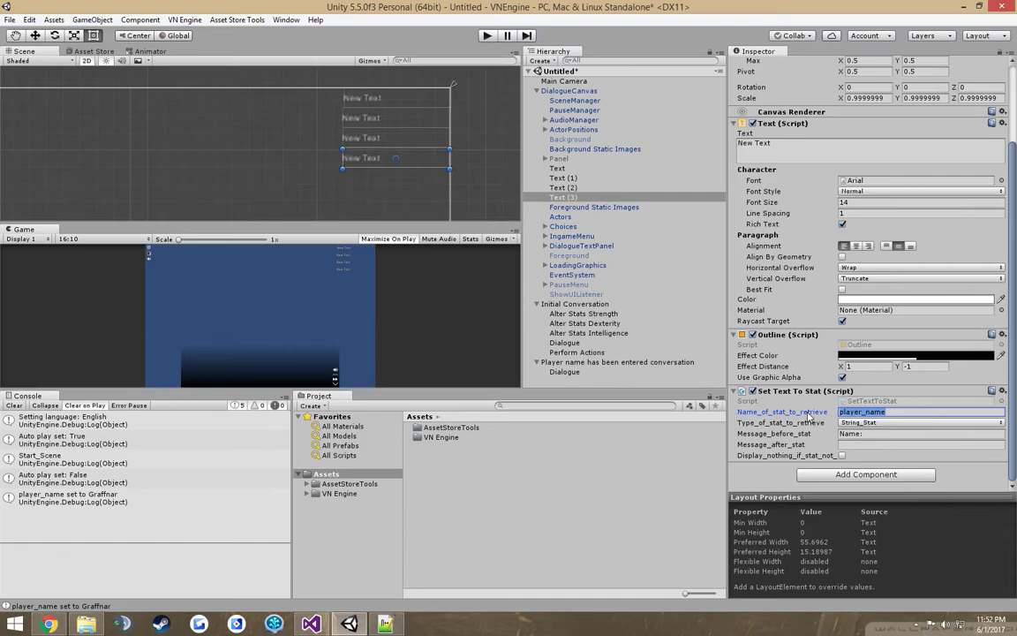
text(Intelligence)
key(ctrl+a)
key(ctrl+c)
click(883, 433)
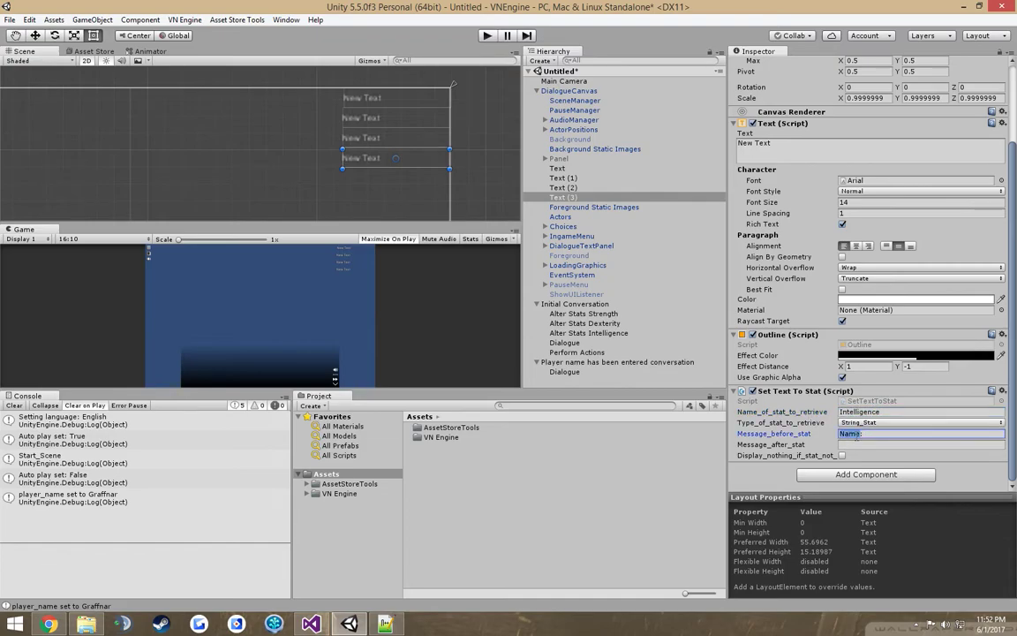
key(ctrl+v)
shift+click(583, 169)
Step: Delete 'New Text' from all four labels, then play-test, advancing the dialogue once before stopping
click(777, 143)
key(BackSpace)
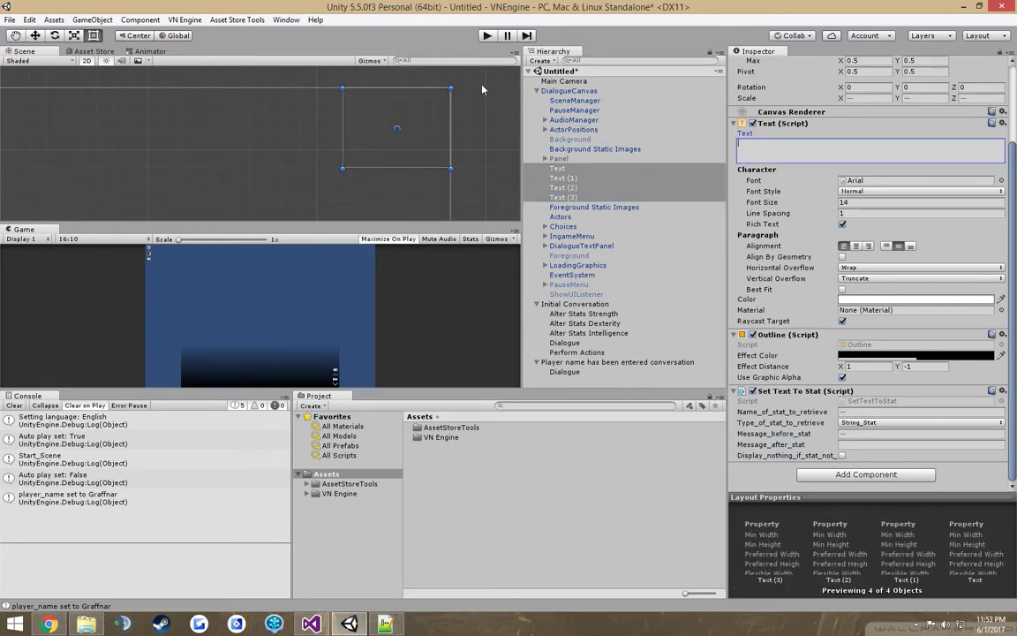
click(487, 36)
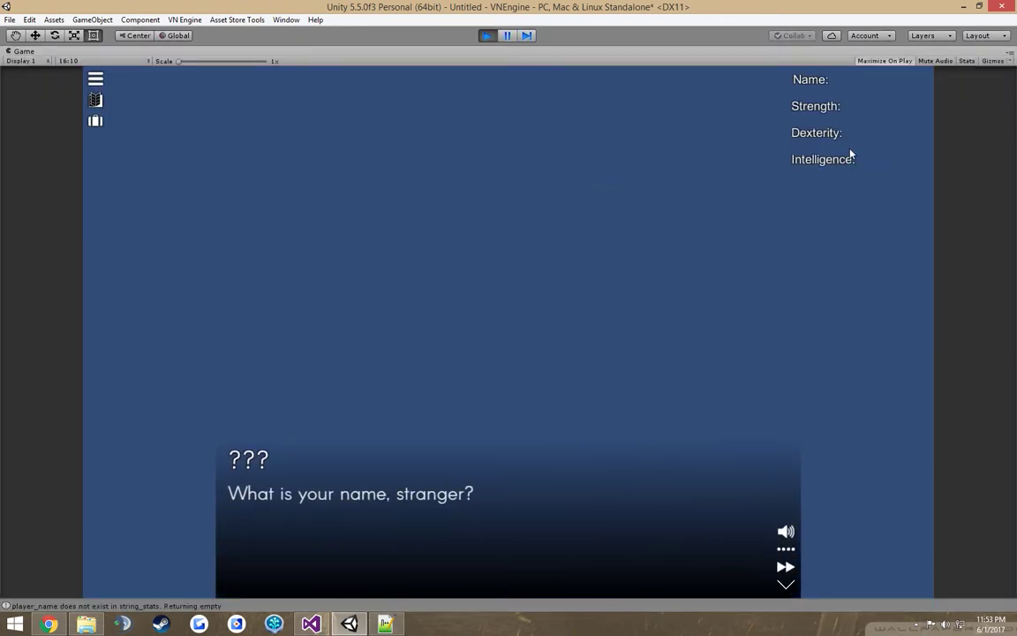
click(519, 542)
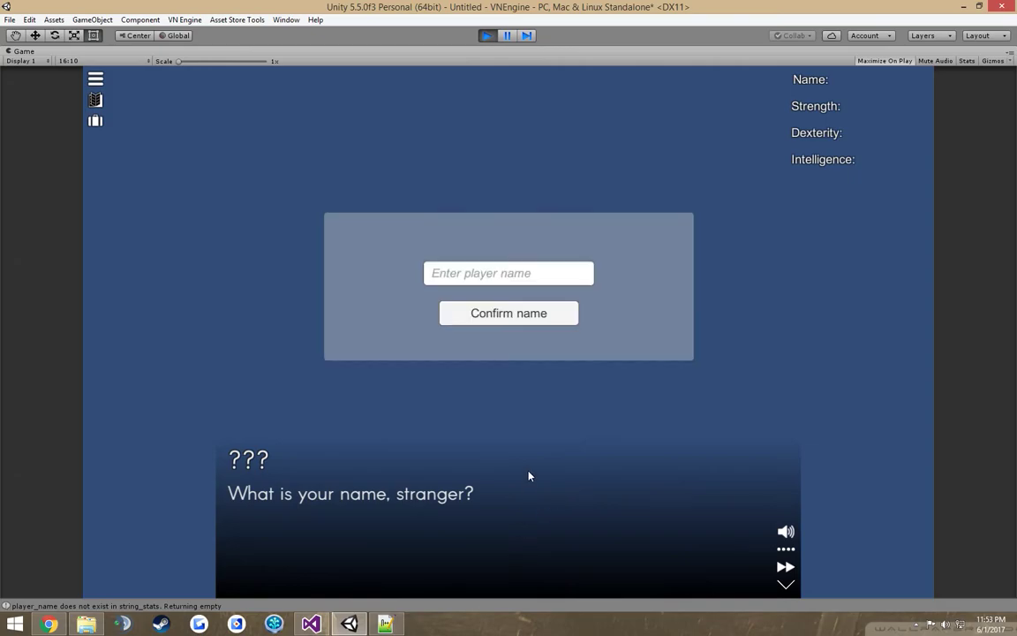
click(487, 36)
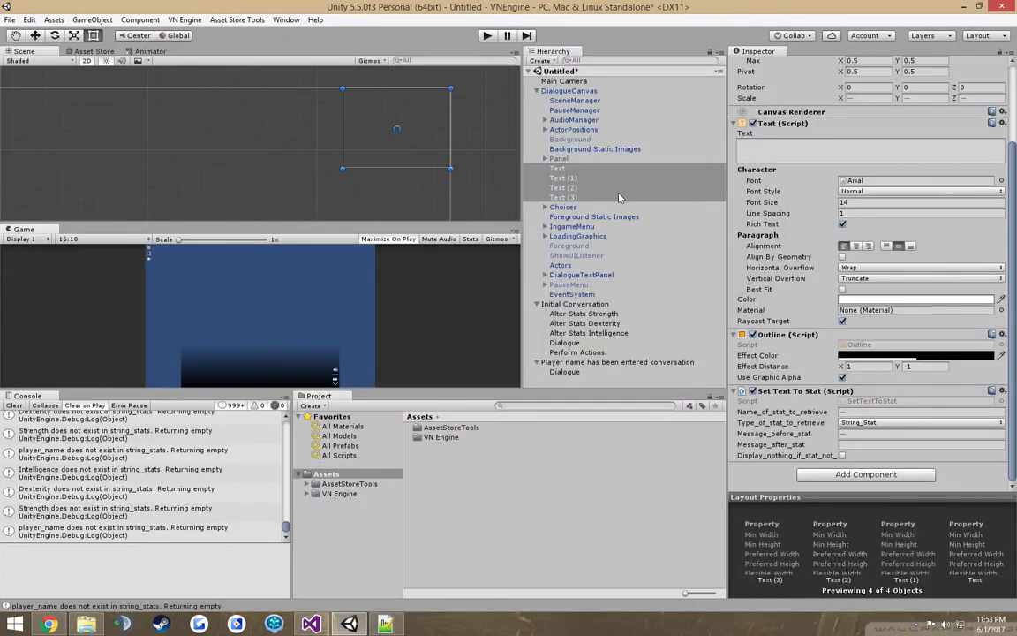
Step: Set Text (1) through Text (3) to retrieve Numbered_Stat values, then play-test again
click(619, 196)
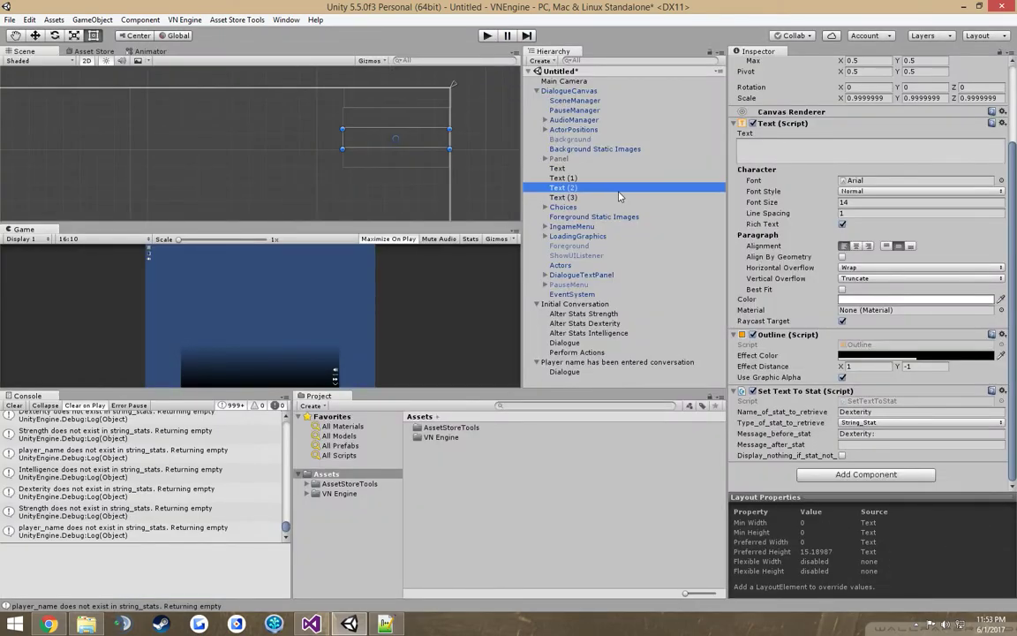
click(605, 324)
click(608, 334)
click(583, 304)
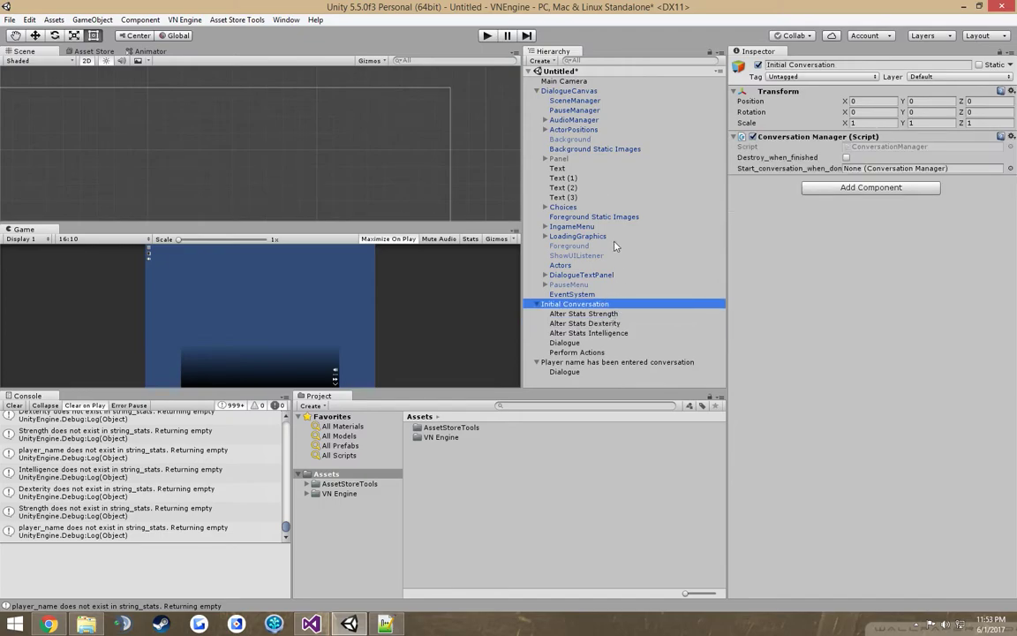
click(594, 188)
ctrl+click(590, 178)
ctrl+click(590, 197)
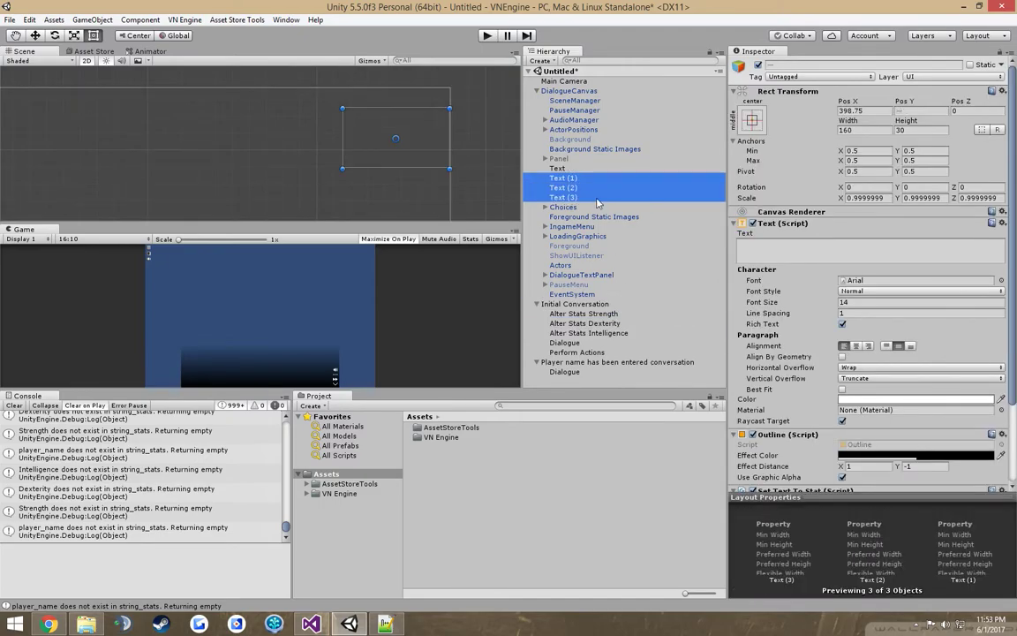
scroll(830, 295, down, 3)
click(892, 424)
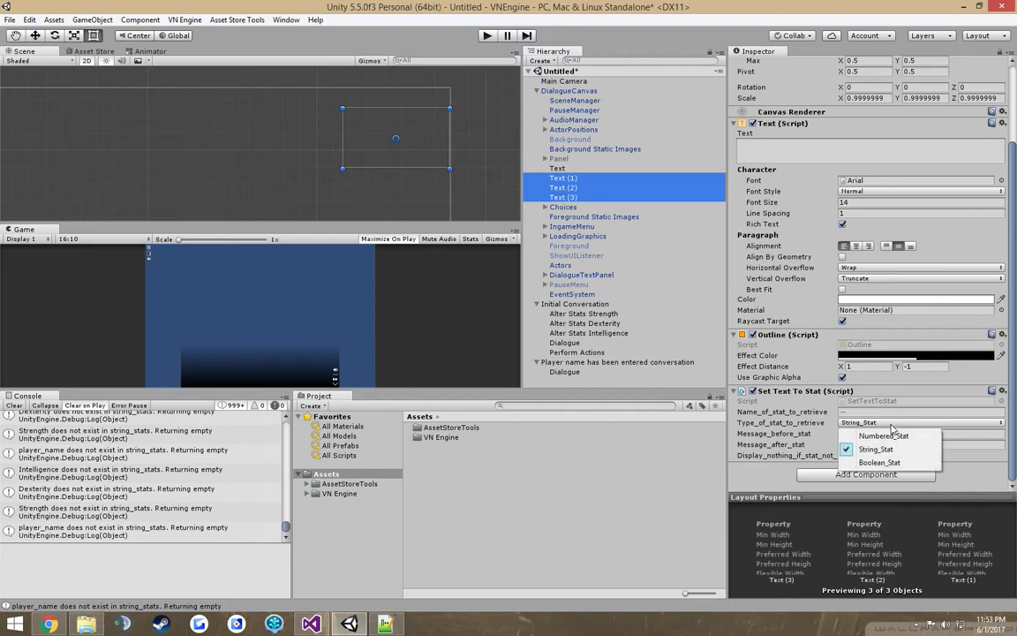
click(858, 431)
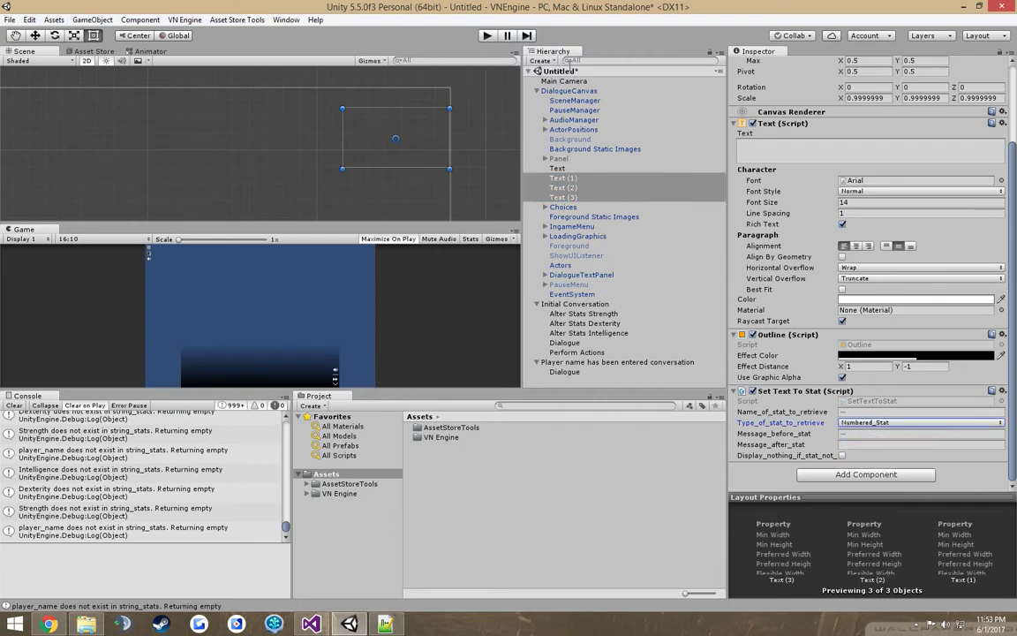
click(487, 36)
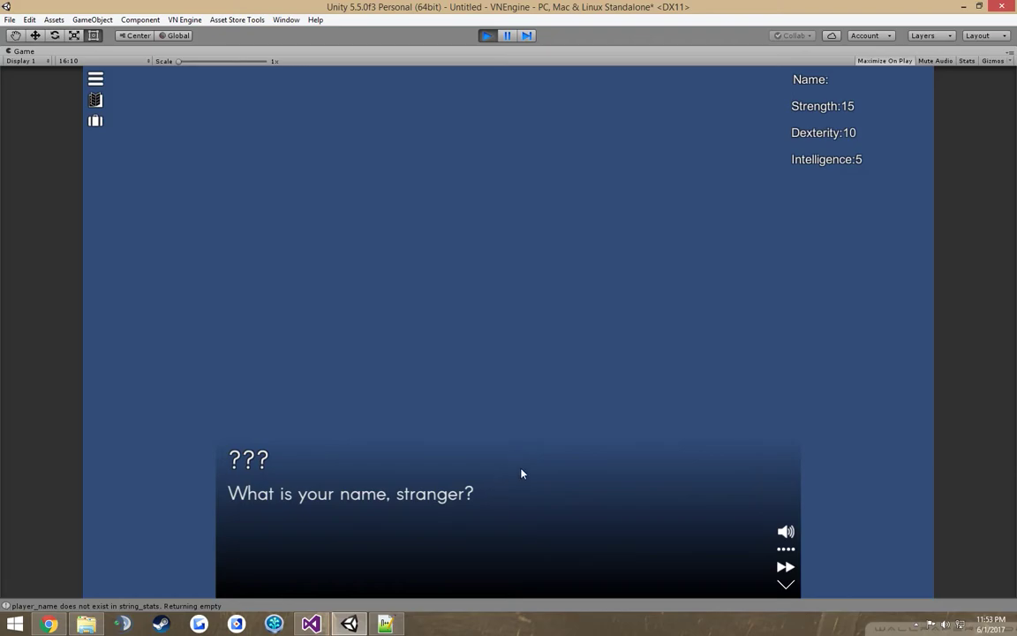
Step: Advance to the name prompt, enter and confirm a player name, then stop the test run
click(532, 511)
click(507, 272)
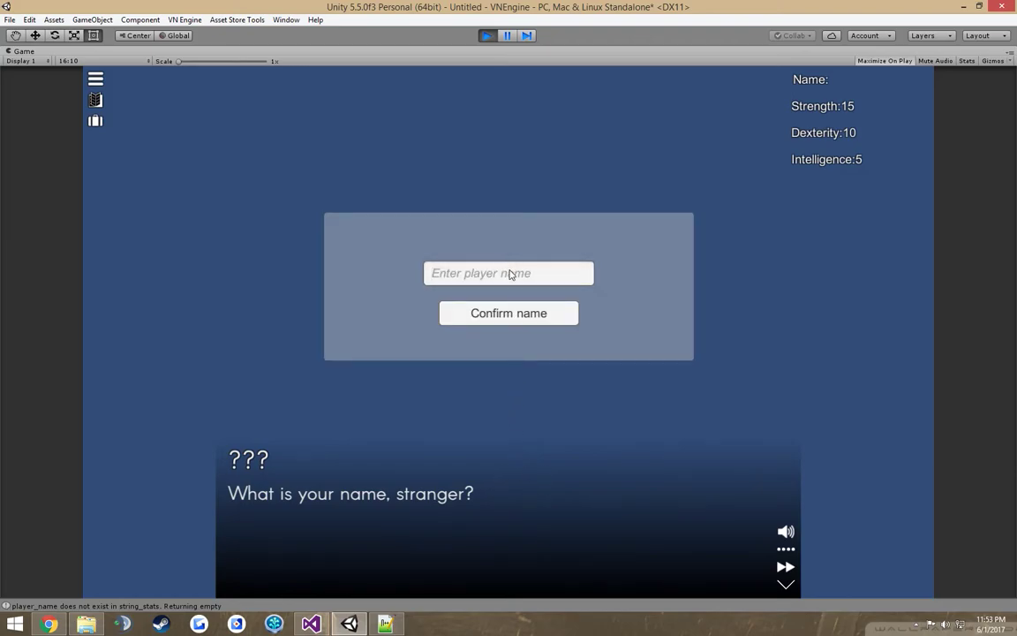
text(Graffnar)
click(510, 313)
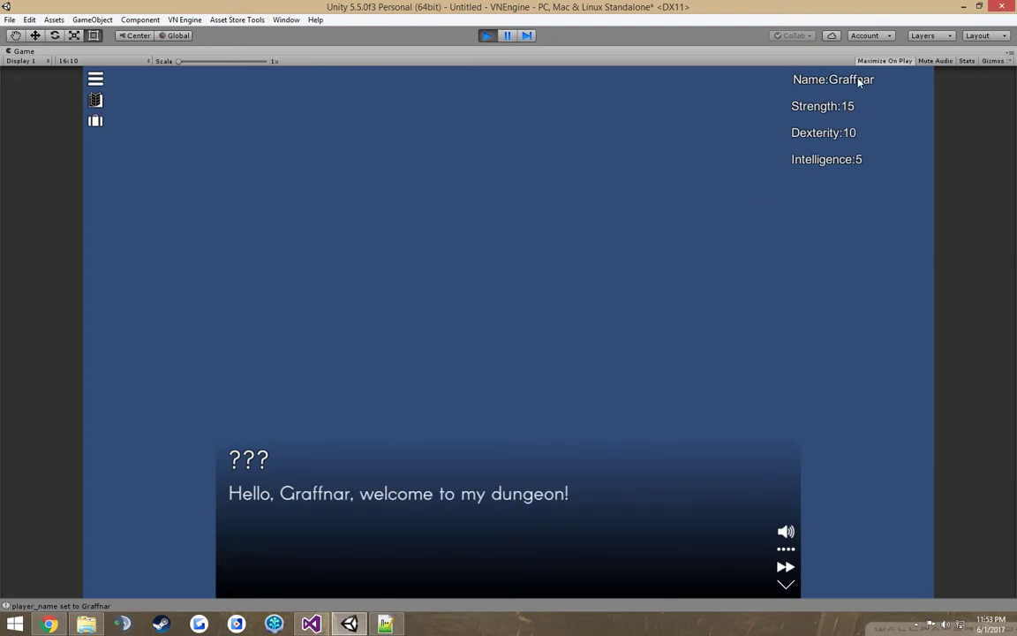
click(486, 35)
click(563, 177)
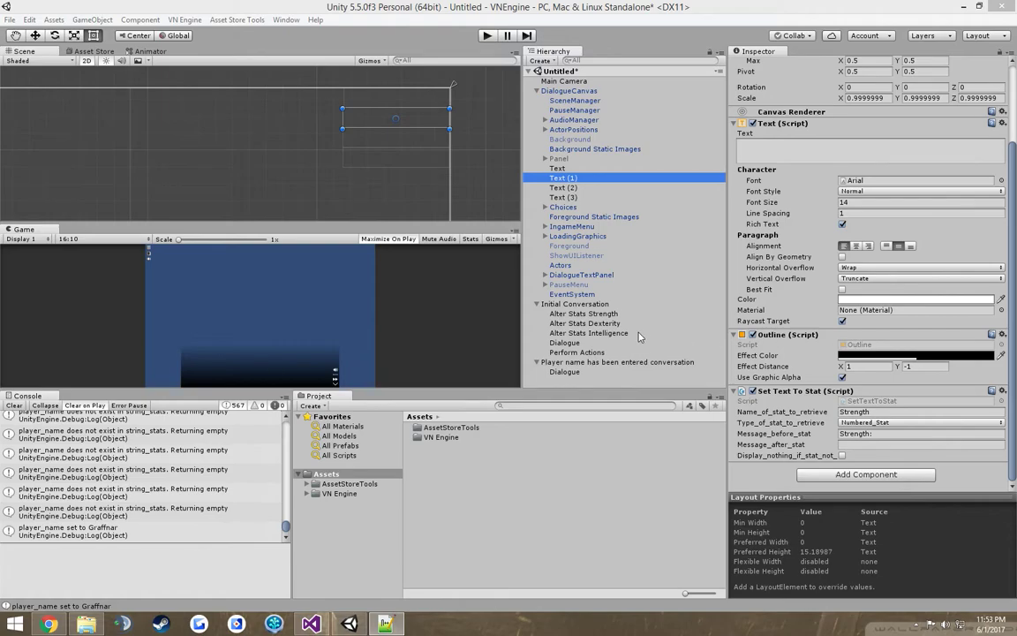
Step: Duplicate the greeting Dialogue node and set its speaker name source to Text_From_String_Stat
click(557, 386)
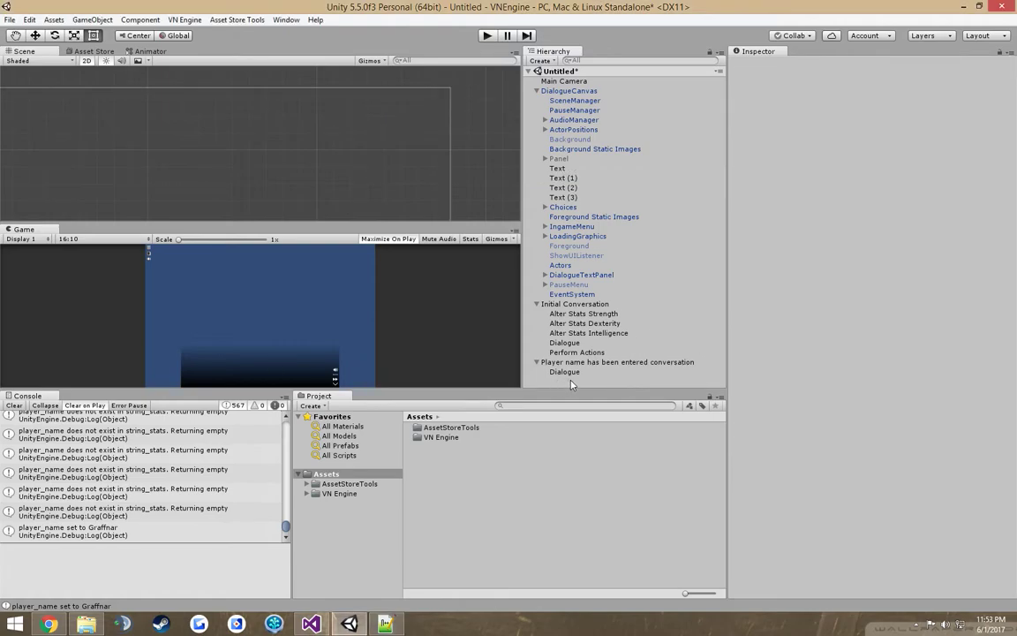
click(578, 372)
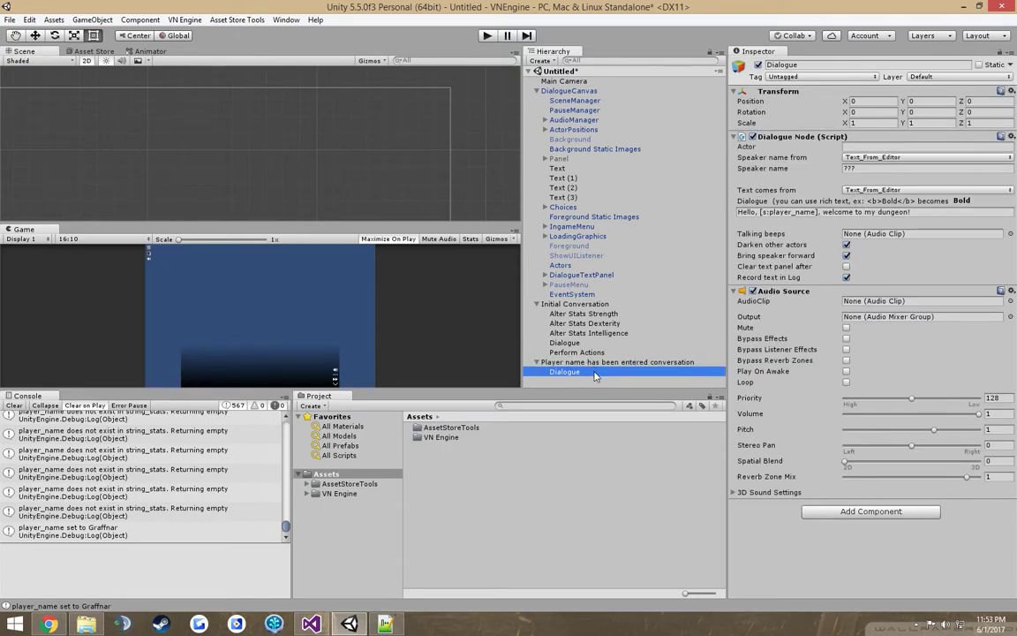
key(ctrl+d)
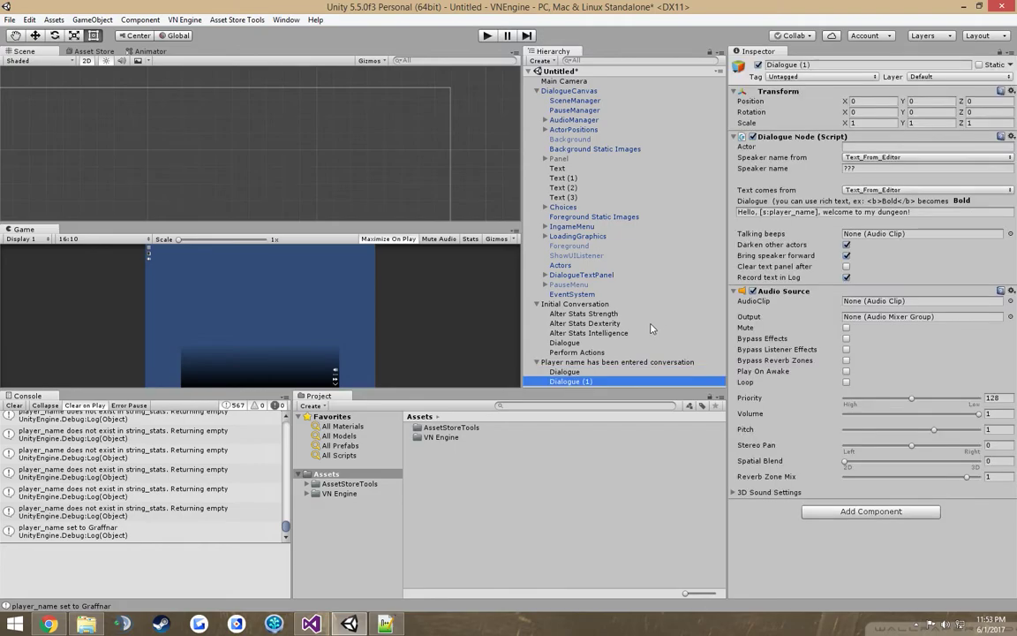
click(888, 169)
click(887, 158)
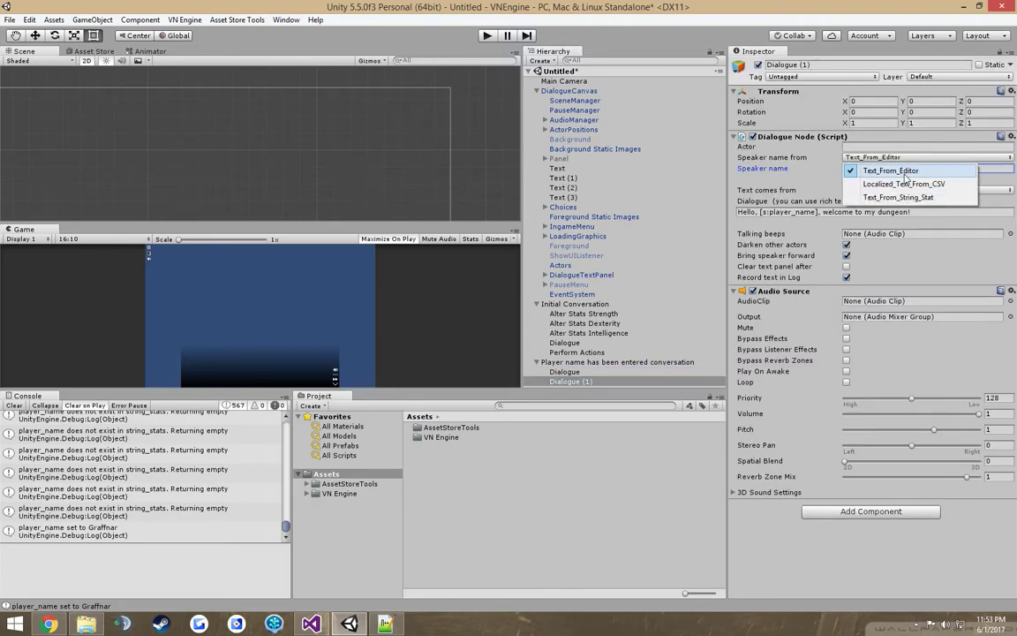
click(906, 200)
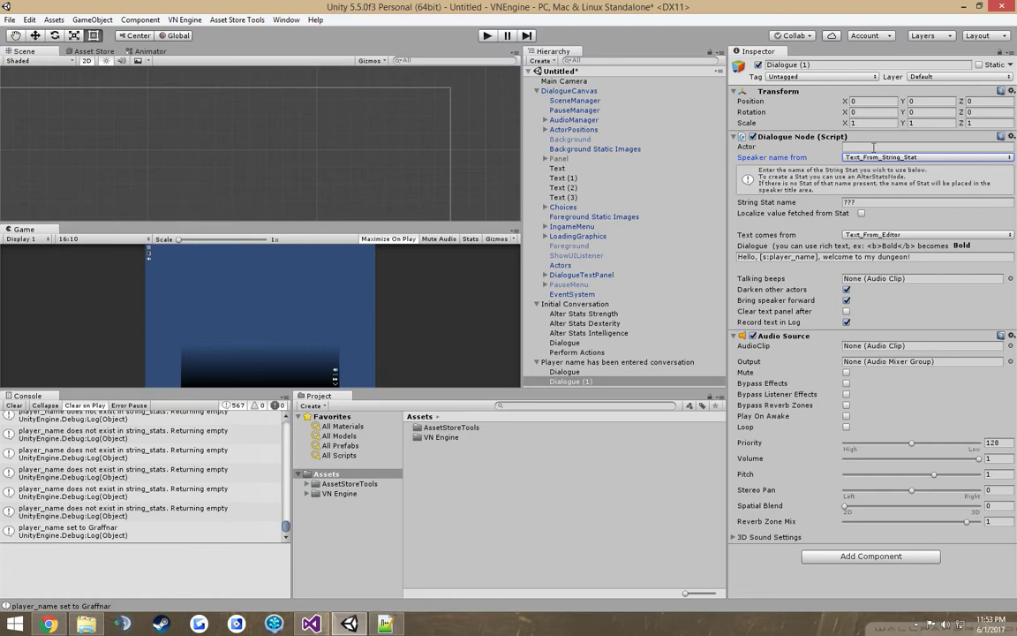
Step: Set the speaker stat to player_name and the line to 'I DON'T HAVE TIME FOR YOUR GAMES, PUNY MAN'
click(875, 201)
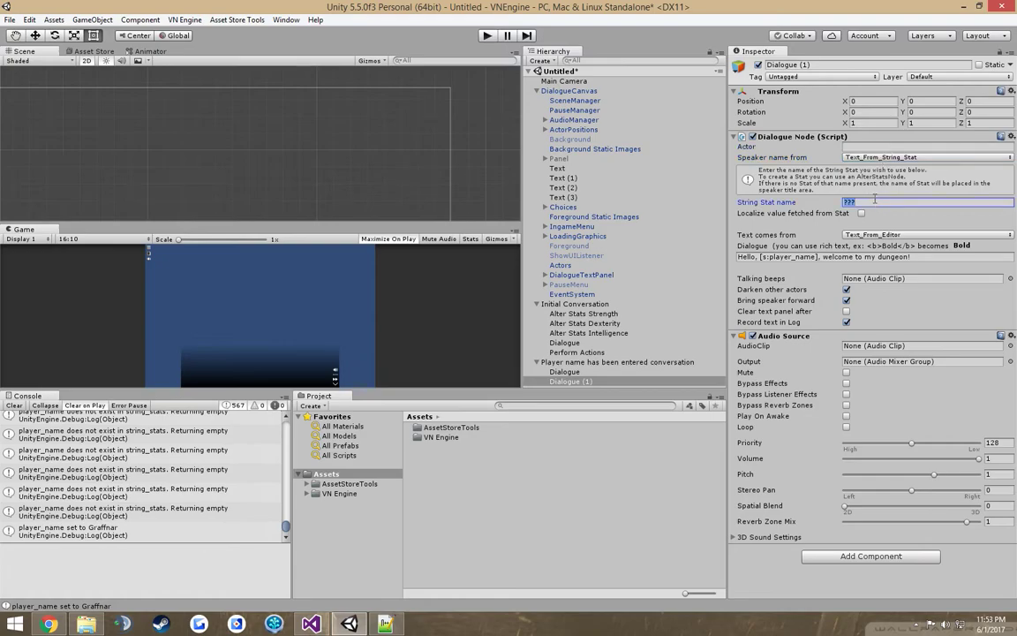
text(player_name)
click(916, 257)
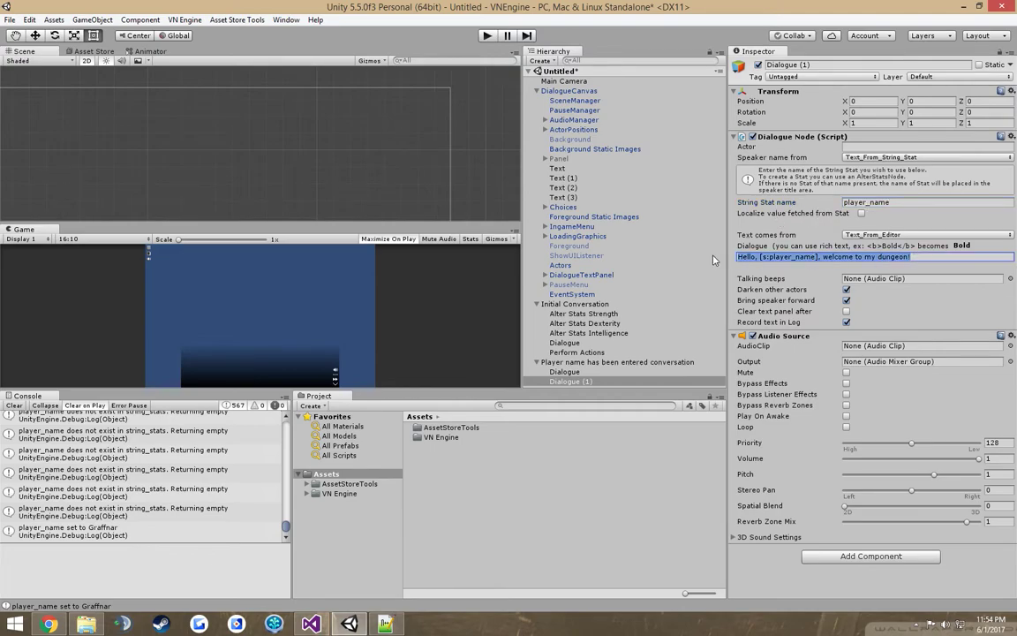
text(I DON'T)
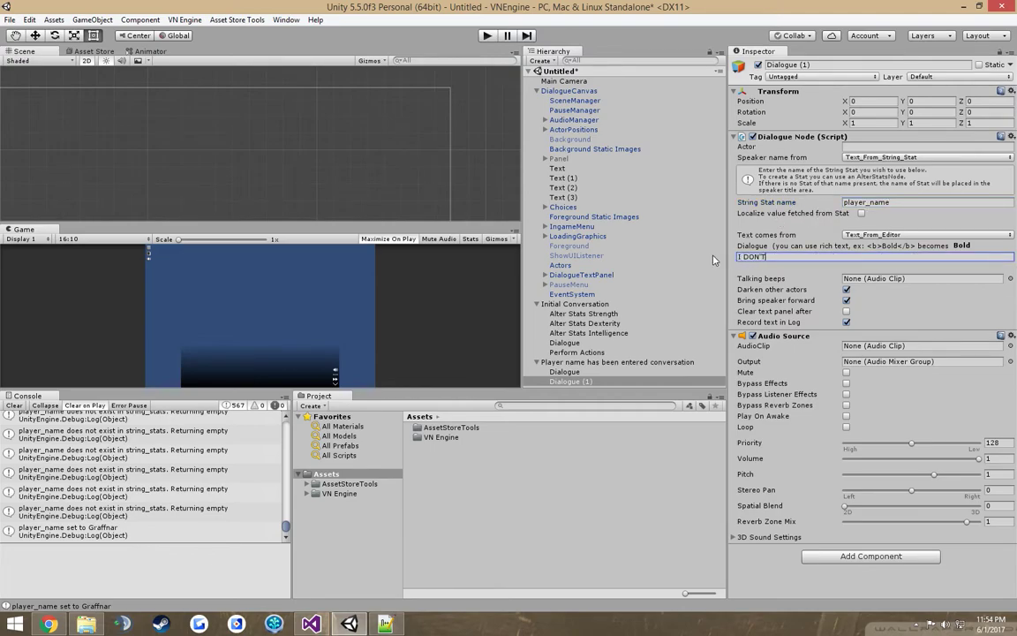
text( HAVE TIME FOR YOUR GAMES, PUNY )
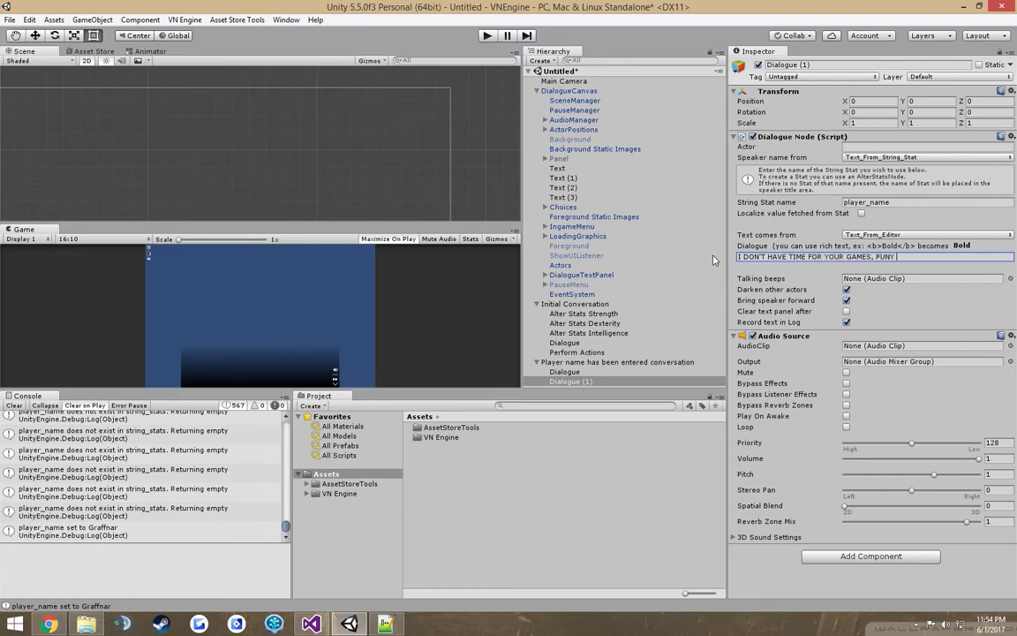
text(MAN!)
right_click(627, 363)
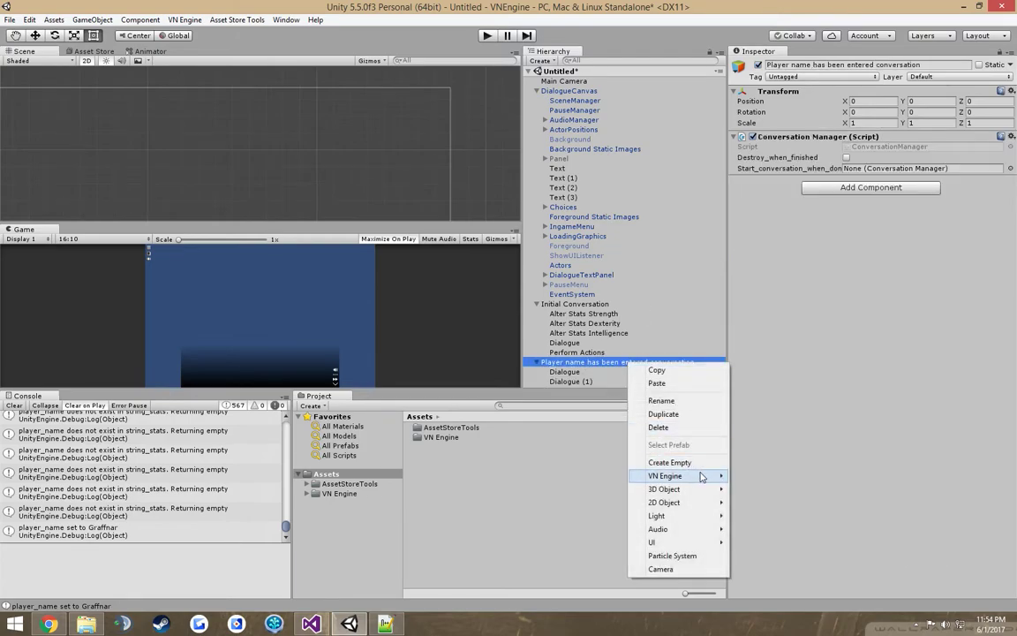
Step: Add a Fade out to Black step to the player-name conversation
mouse_move(671, 476)
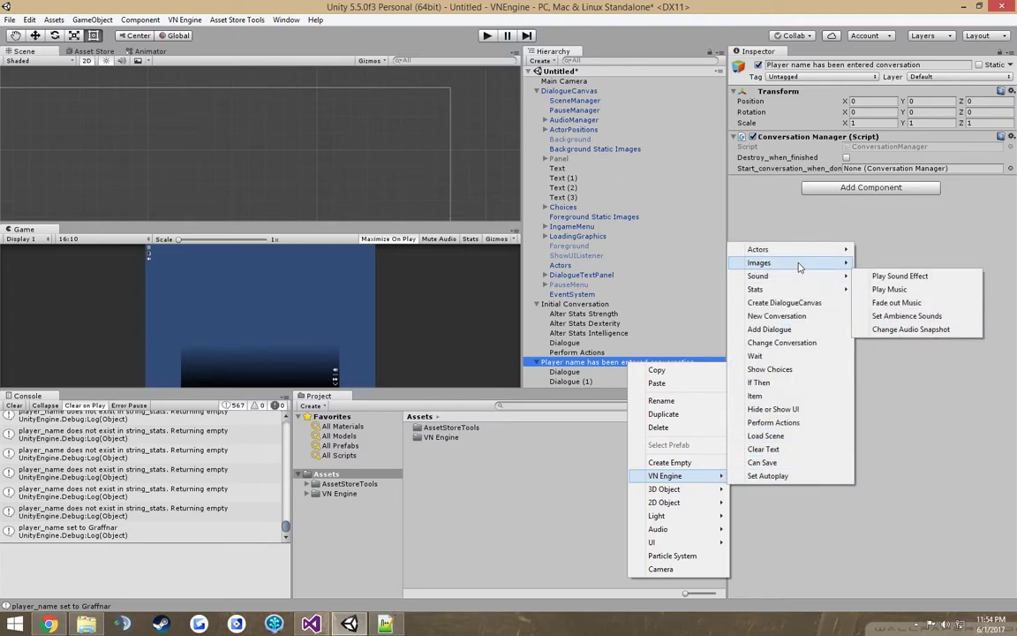
mouse_move(786, 262)
click(897, 289)
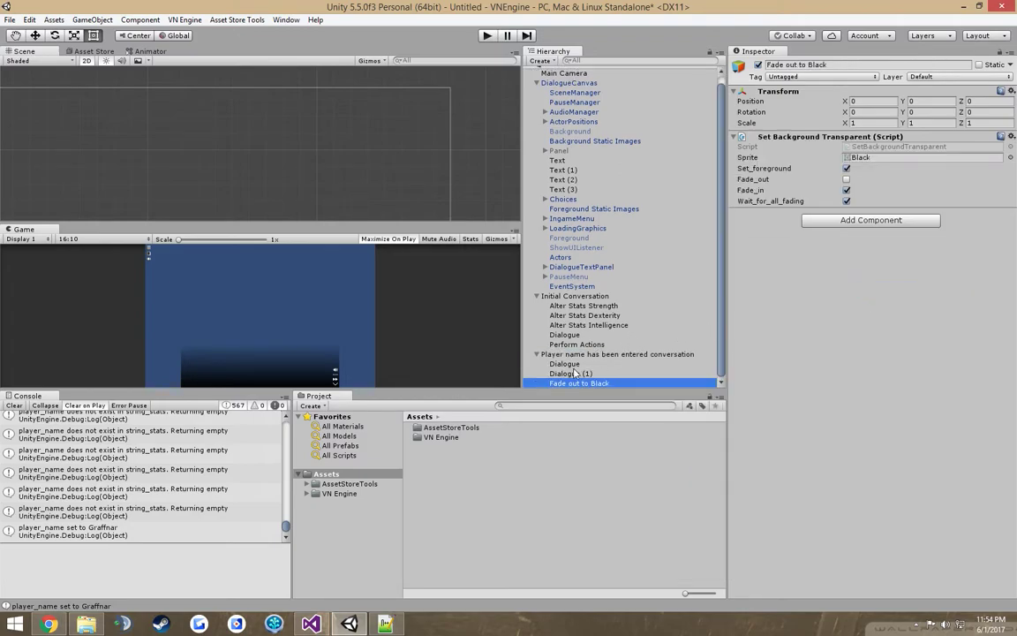
click(537, 354)
Step: Create a new Conversation object and drag it to the Hierarchy's top level
right_click(567, 375)
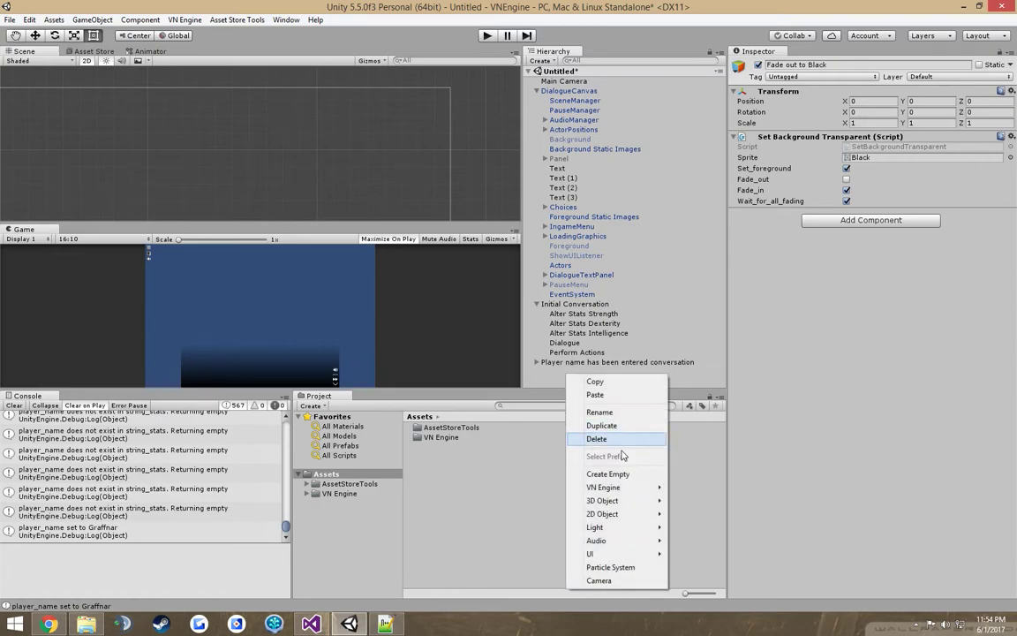
mouse_move(647, 492)
click(713, 327)
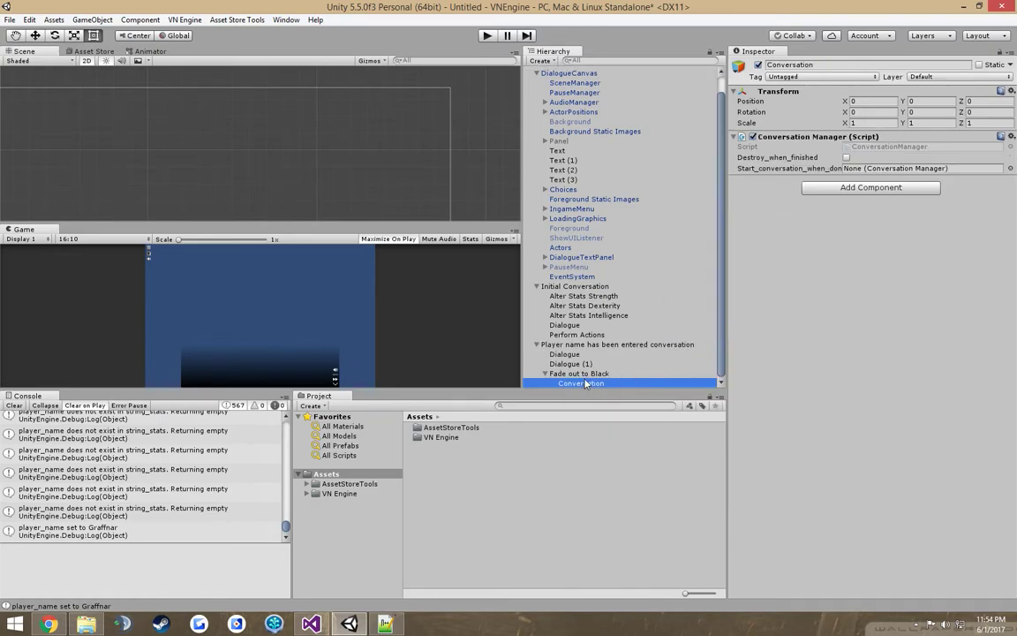
drag(576, 383, 585, 364)
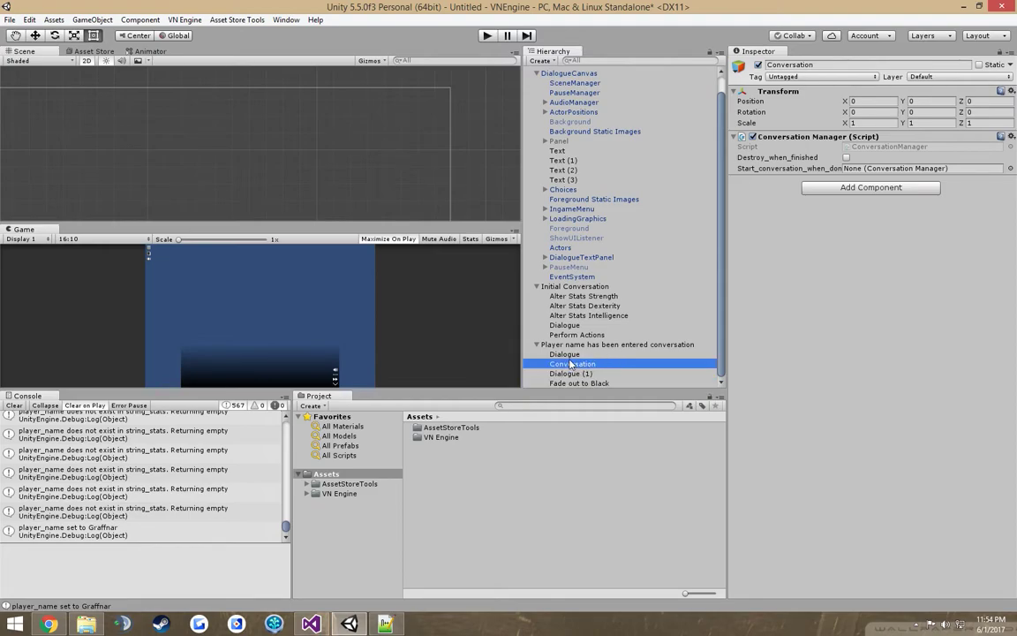
mouse_move(575, 368)
mouse_down()
mouse_move(584, 315)
mouse_move(586, 378)
mouse_up()
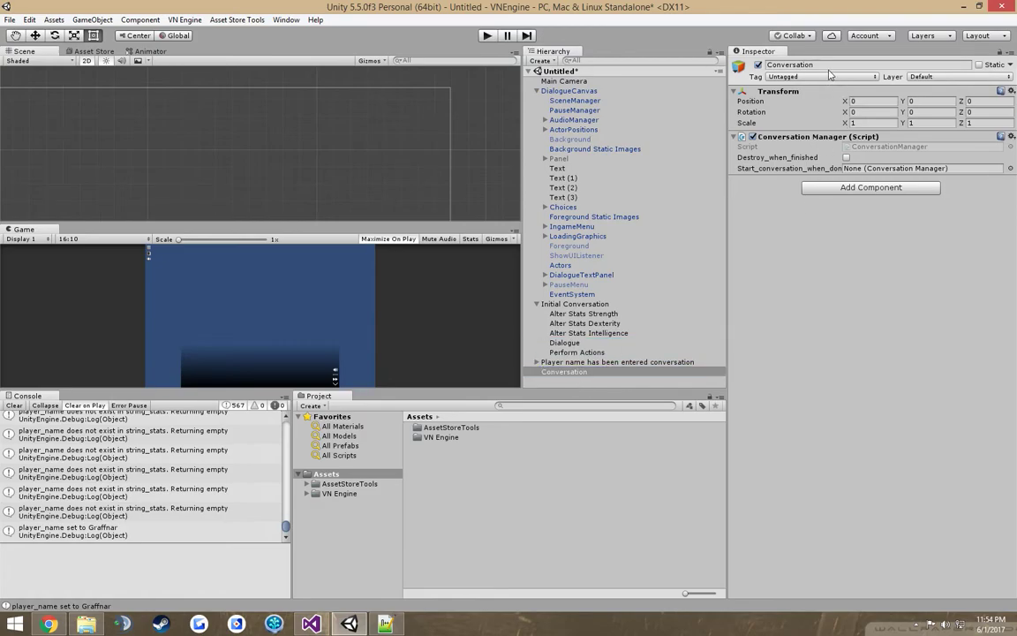
click(767, 65)
Step: Name it Choices Conversation, add a Dialogue under it, and chain it after the player-name conversation
text(Choices Conv)
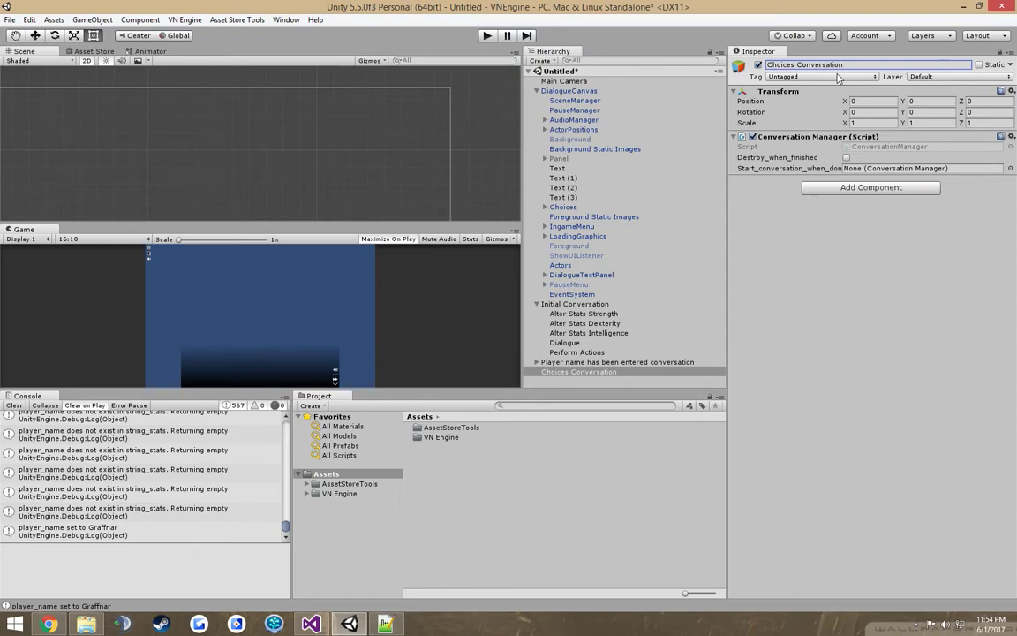
click(569, 343)
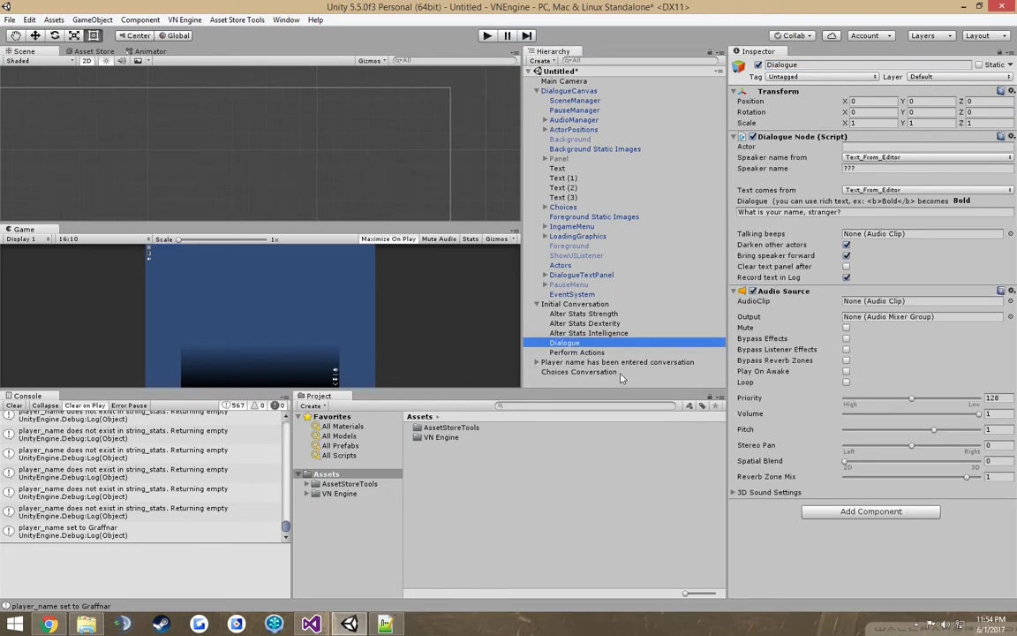
drag(531, 339, 592, 372)
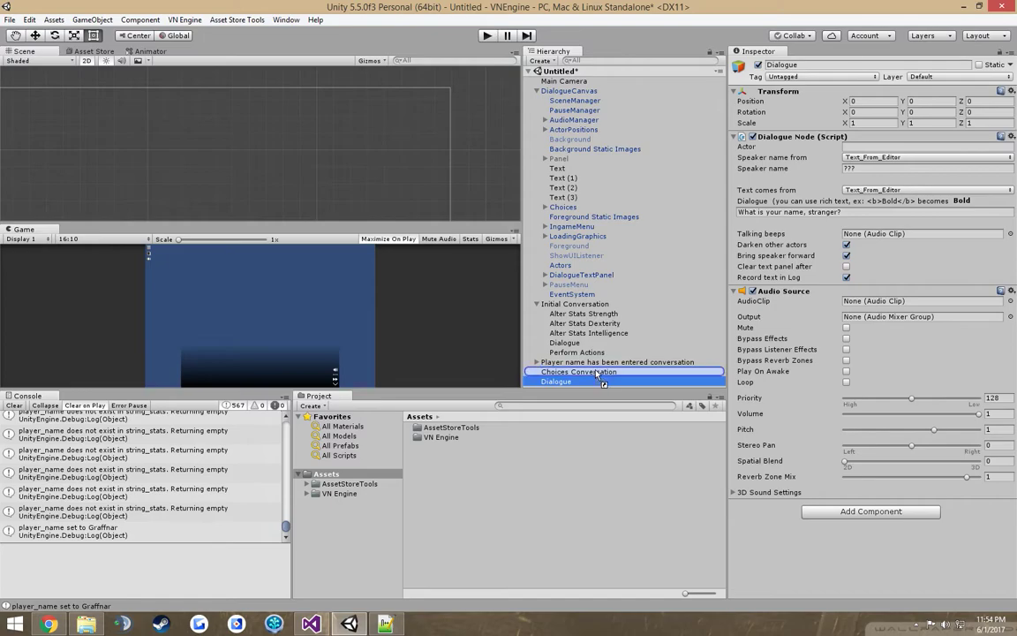
click(627, 363)
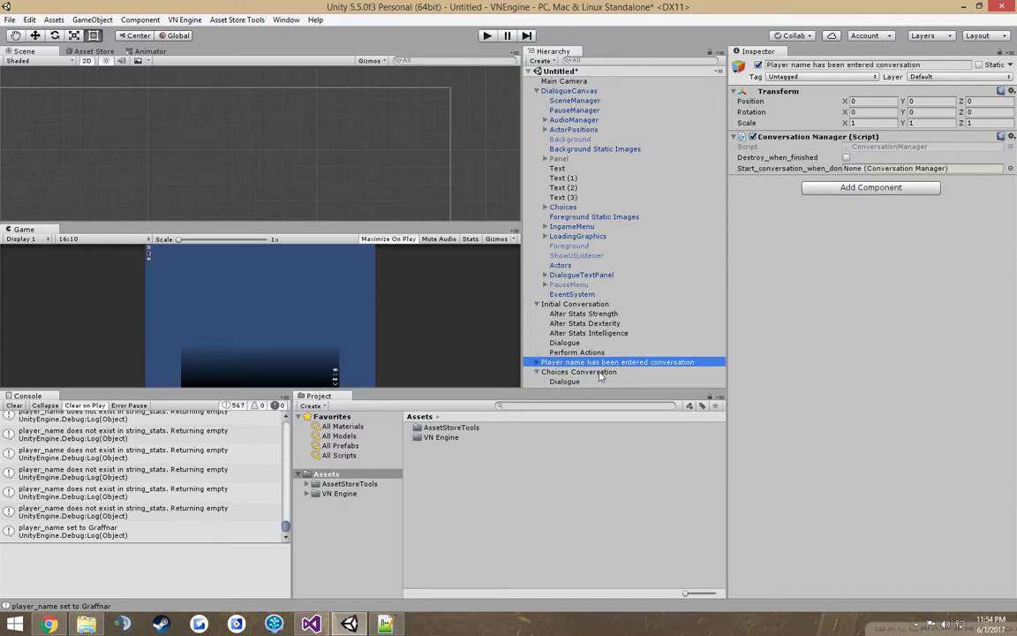
drag(600, 375, 874, 168)
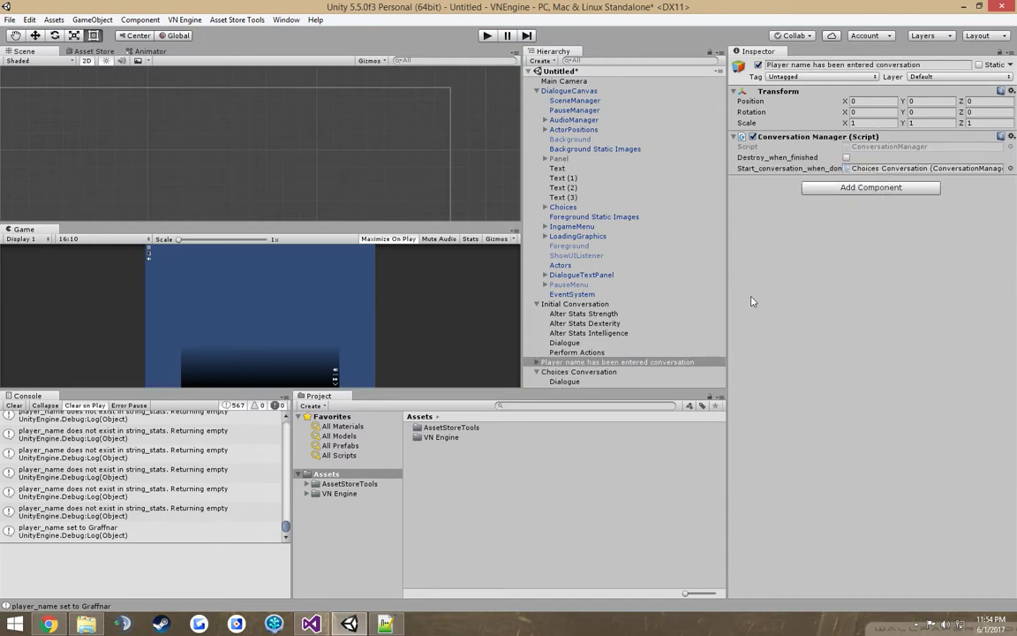
Step: Clear the speaker name and set the line to 'A wooden door appears before you… offends your barbarian mind'
click(565, 381)
click(766, 168)
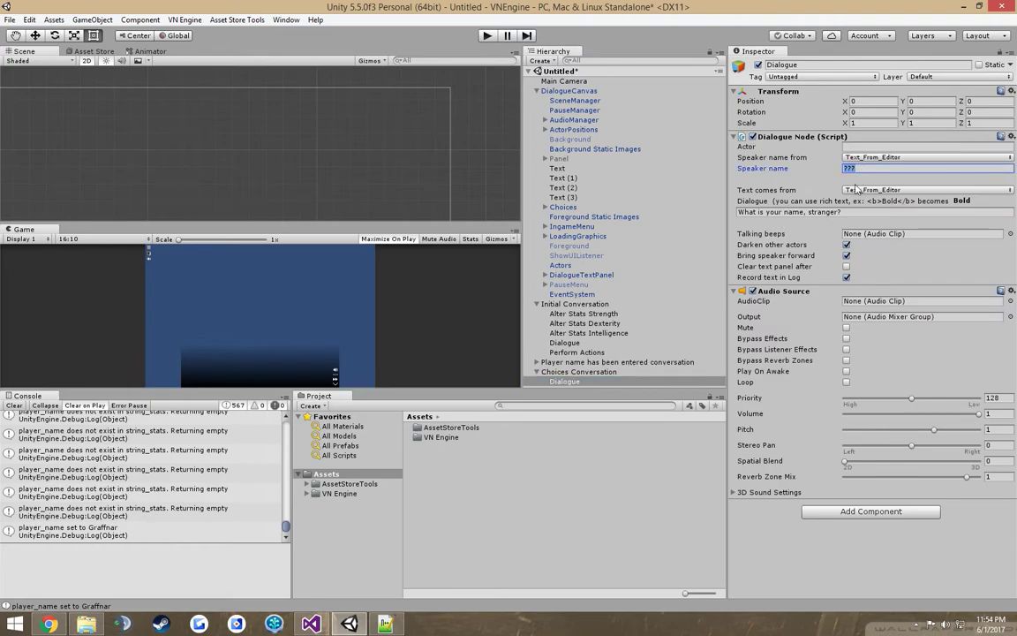
key(BackSpace)
click(846, 212)
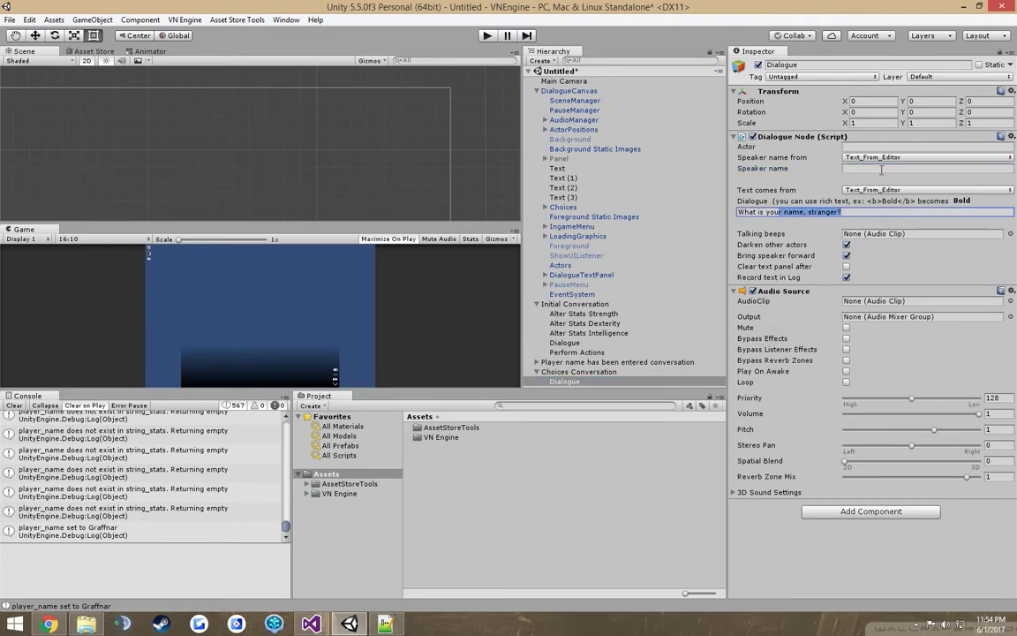
click(844, 214)
drag(843, 214, 739, 213)
text(A wooden door appears )
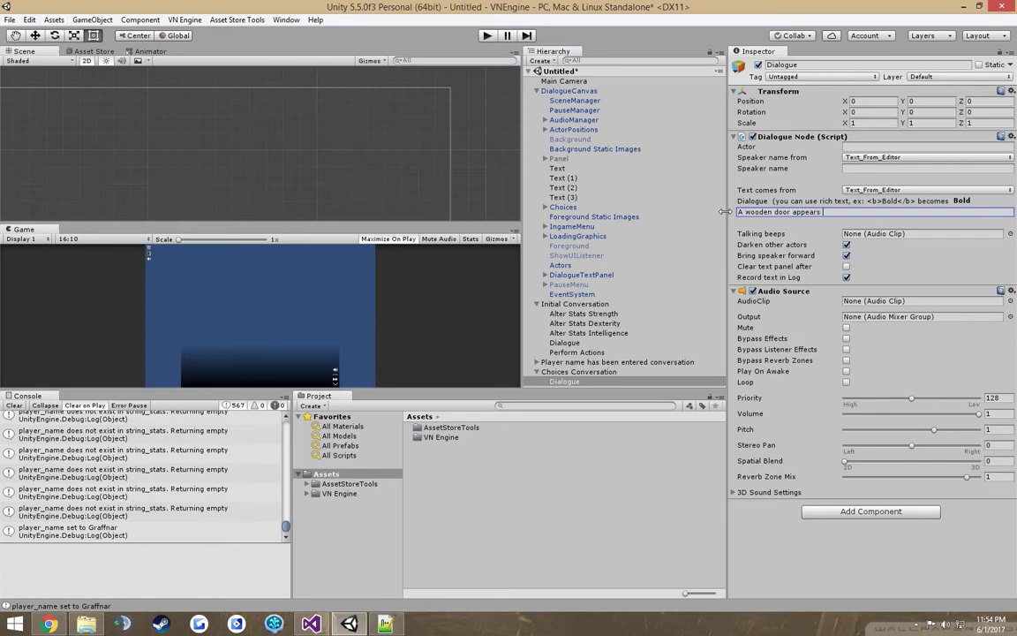
text(before you. Its solid wood constru)
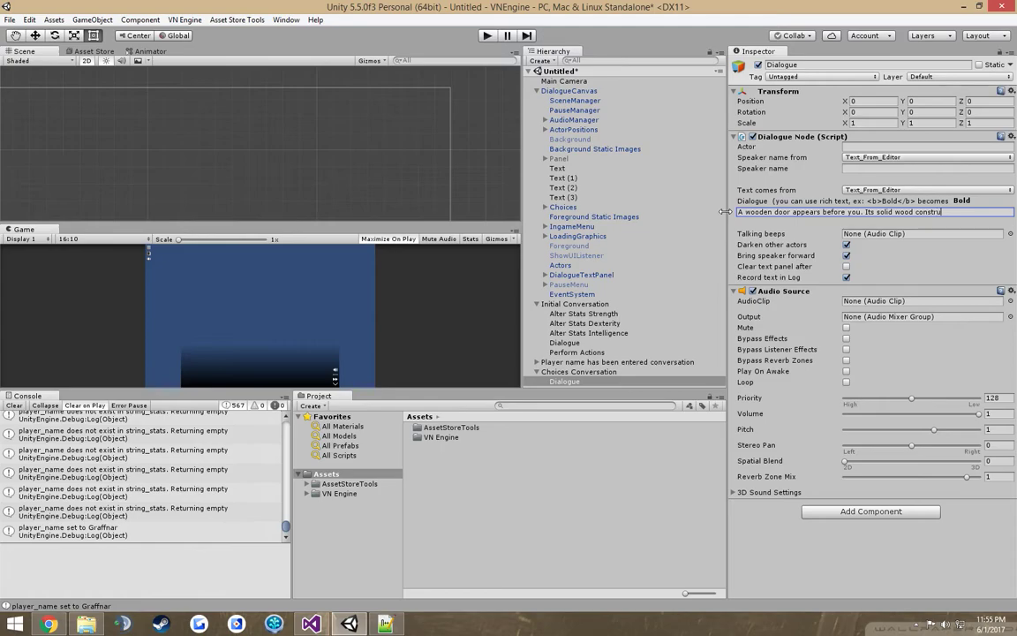
text(ction offends your barbarian mind...)
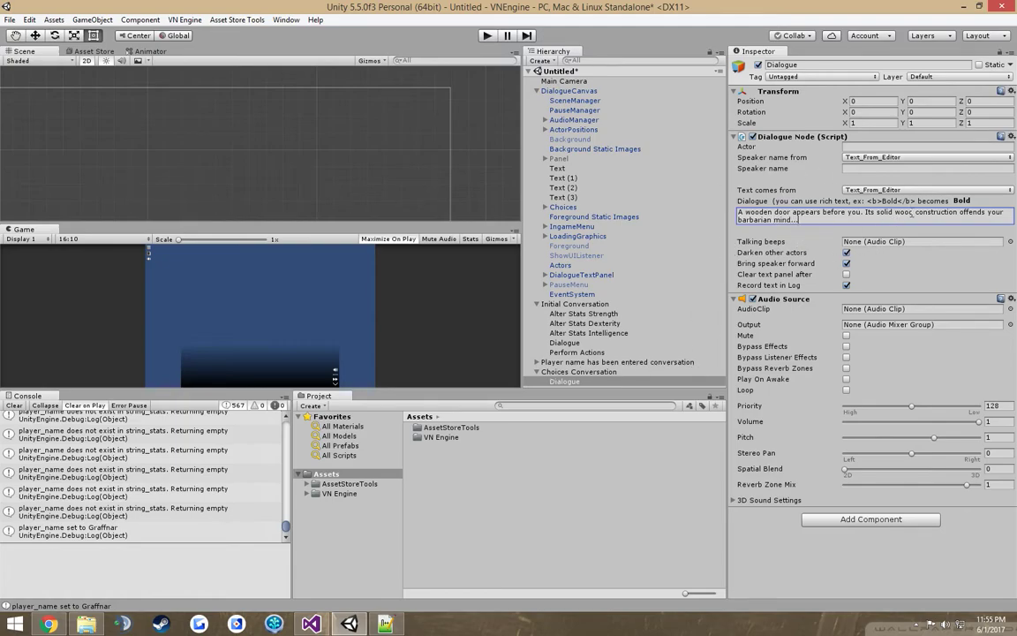
right_click(575, 372)
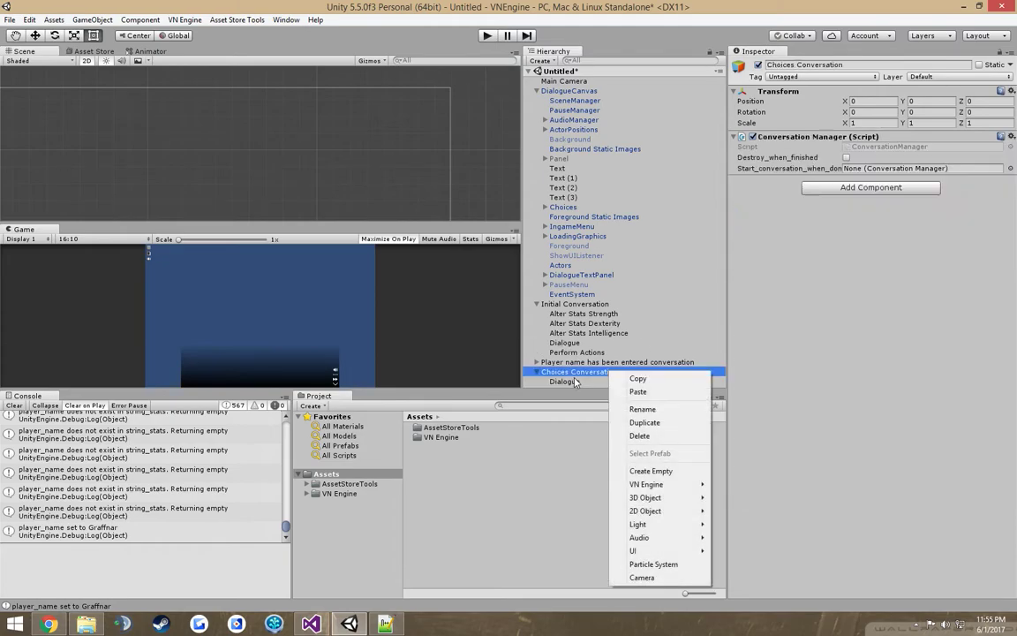
Step: Add a Show Choices node to Choices Conversation with 3 choices and 3 button events
click(565, 382)
click(578, 372)
right_click(596, 373)
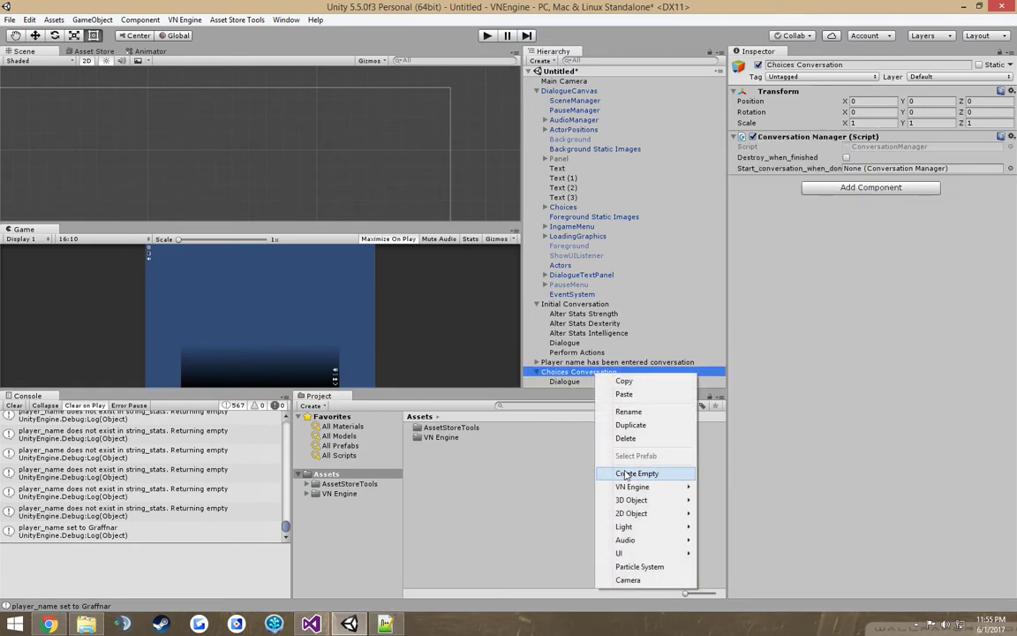
mouse_move(636, 486)
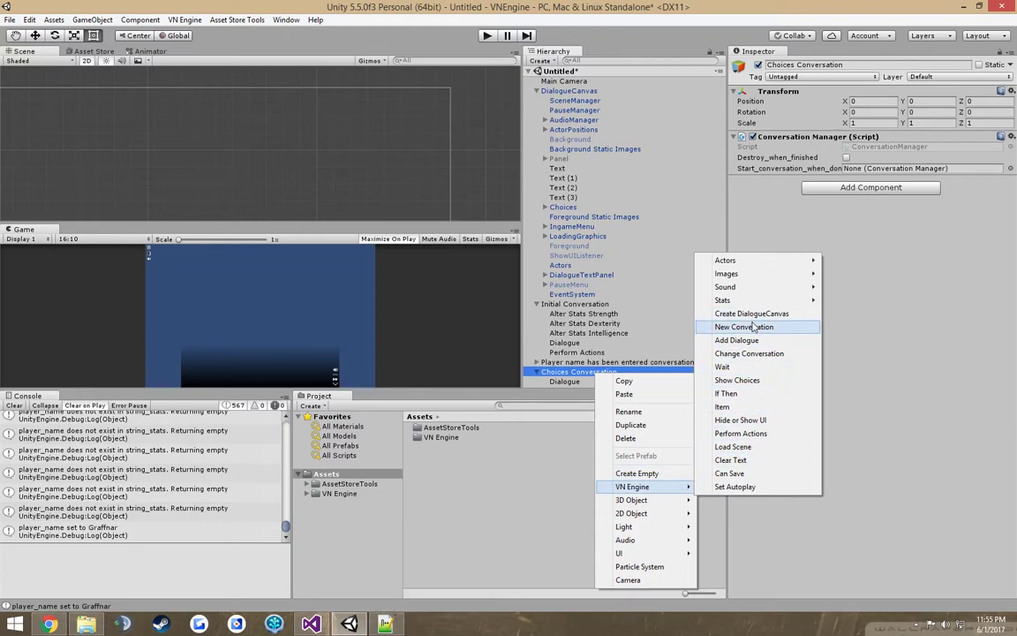
click(740, 380)
click(733, 157)
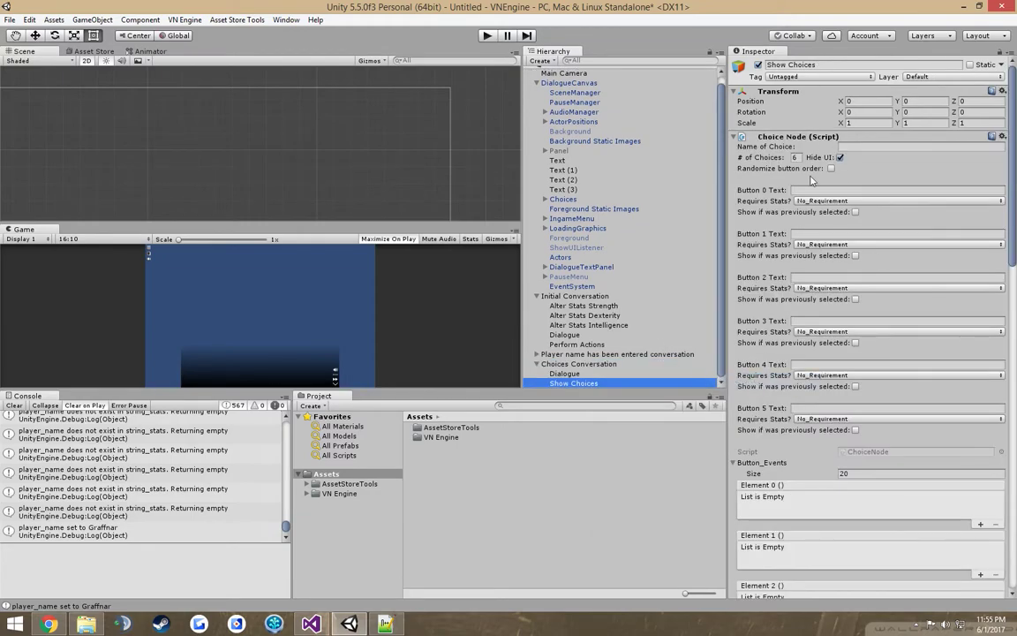
text(3)
click(852, 343)
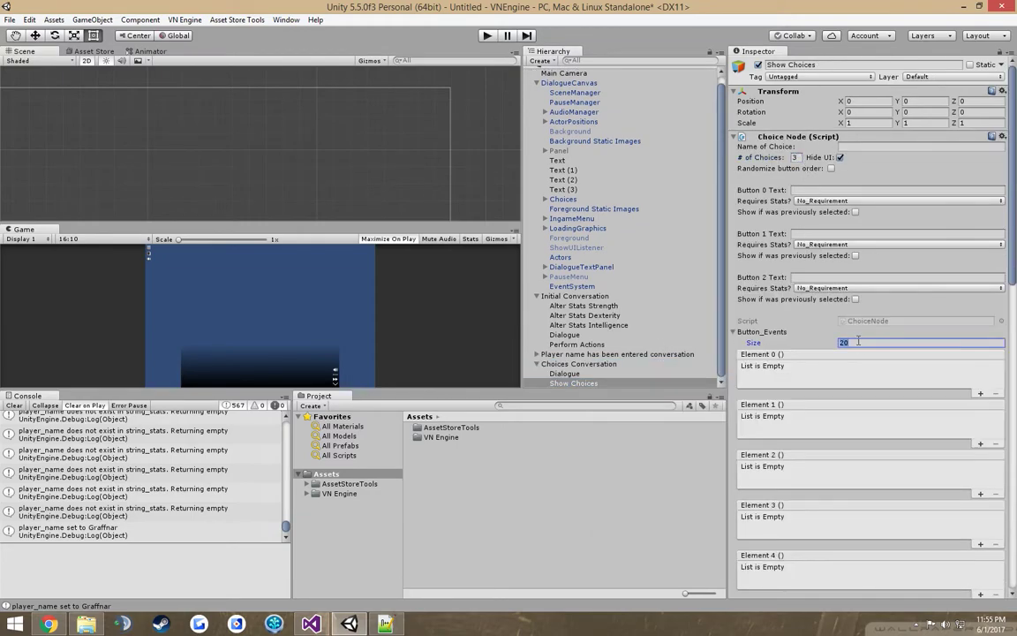
text(3)
Step: Make the first choice 'Smash the door', requiring Strength greater than 12
click(841, 189)
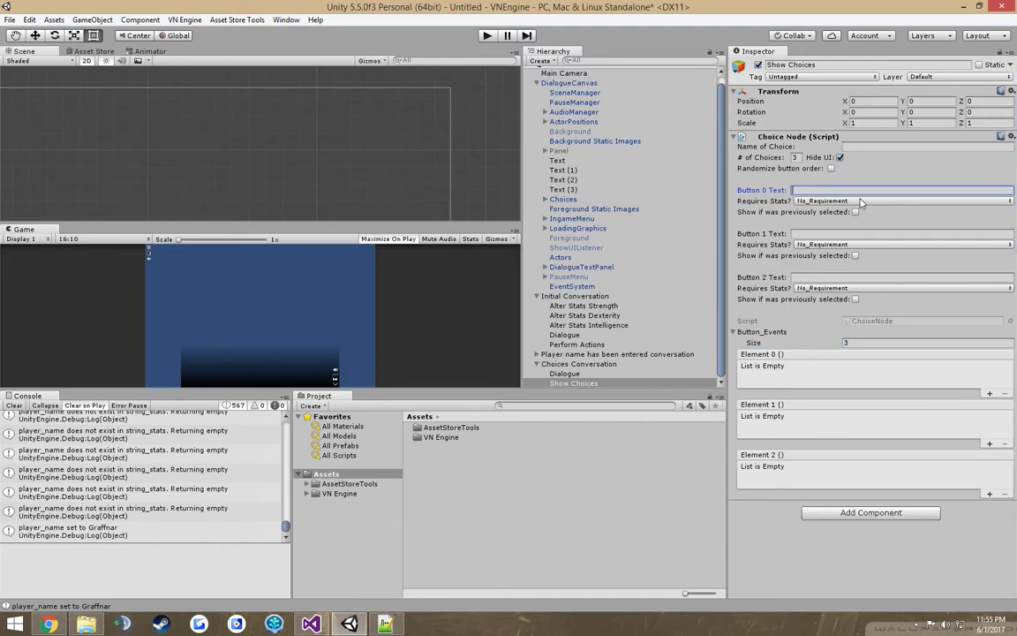
text(Smash the door (Strength)
click(861, 201)
click(870, 218)
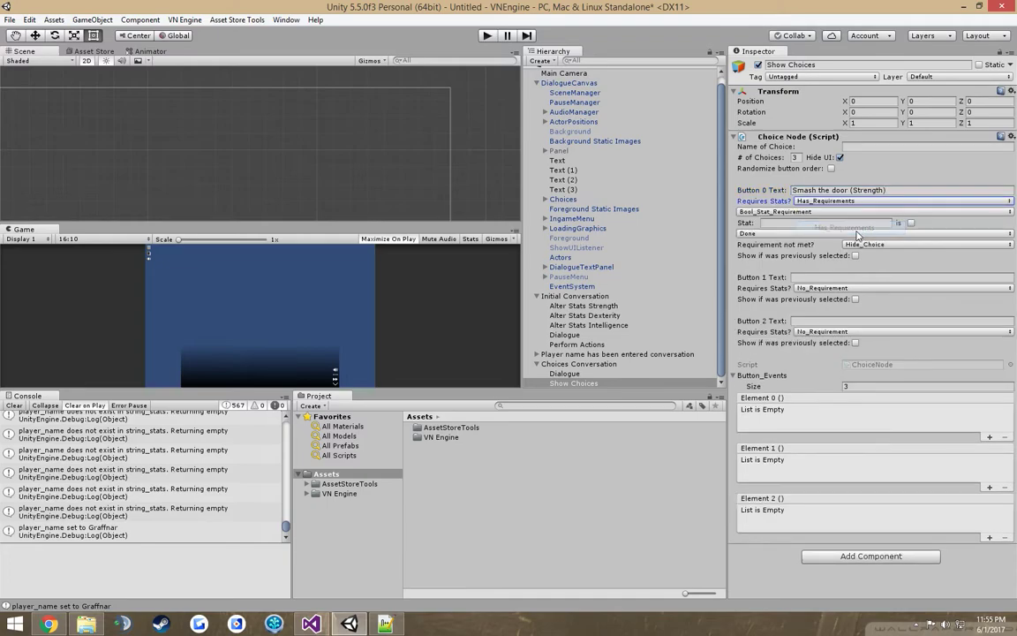
click(795, 212)
click(795, 236)
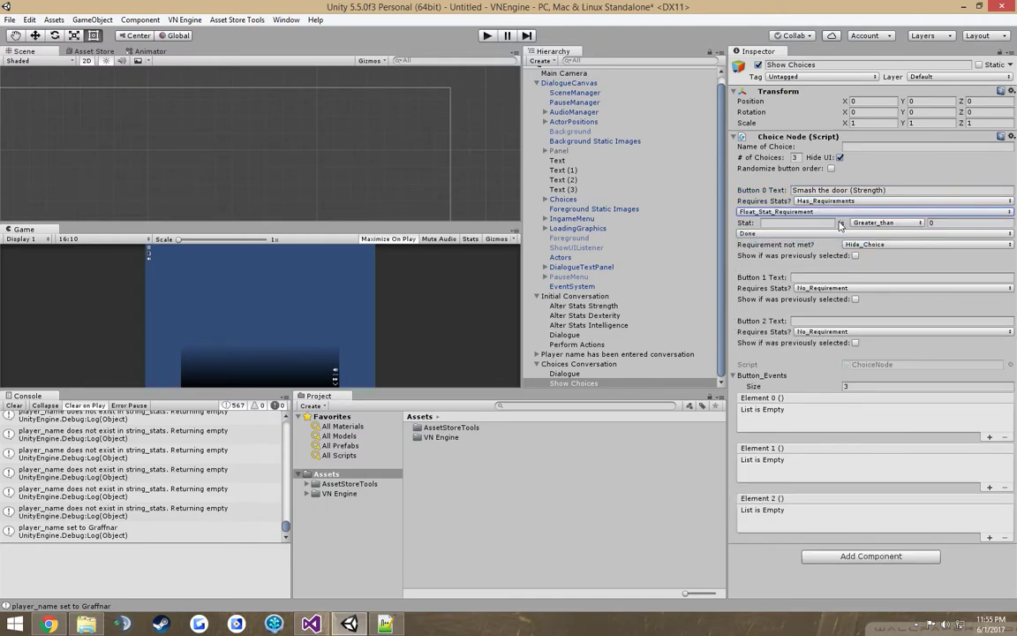
text(Str)
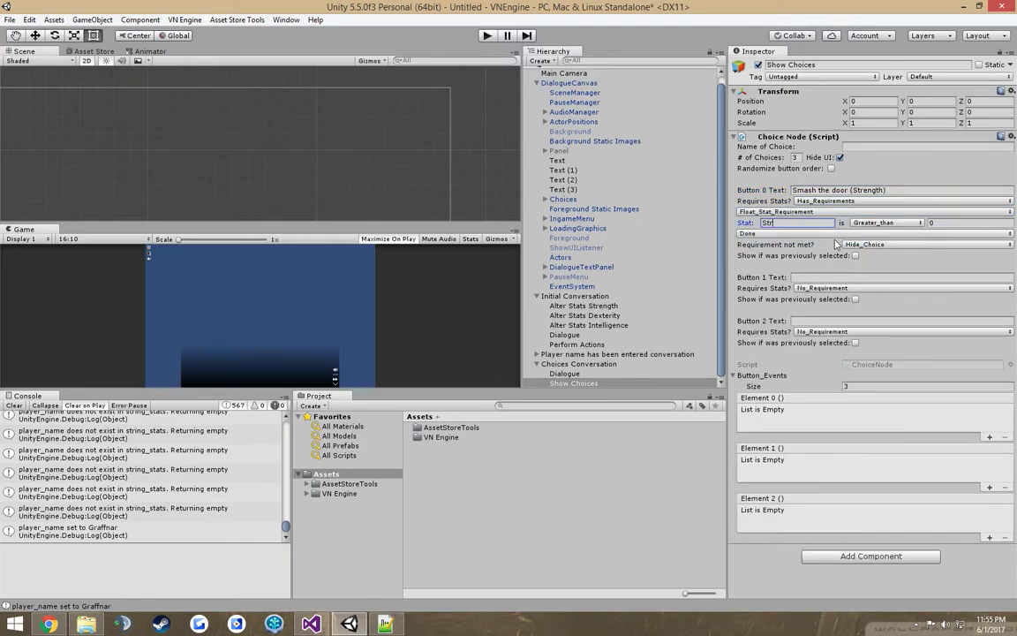
text(ength)
key(Tab)
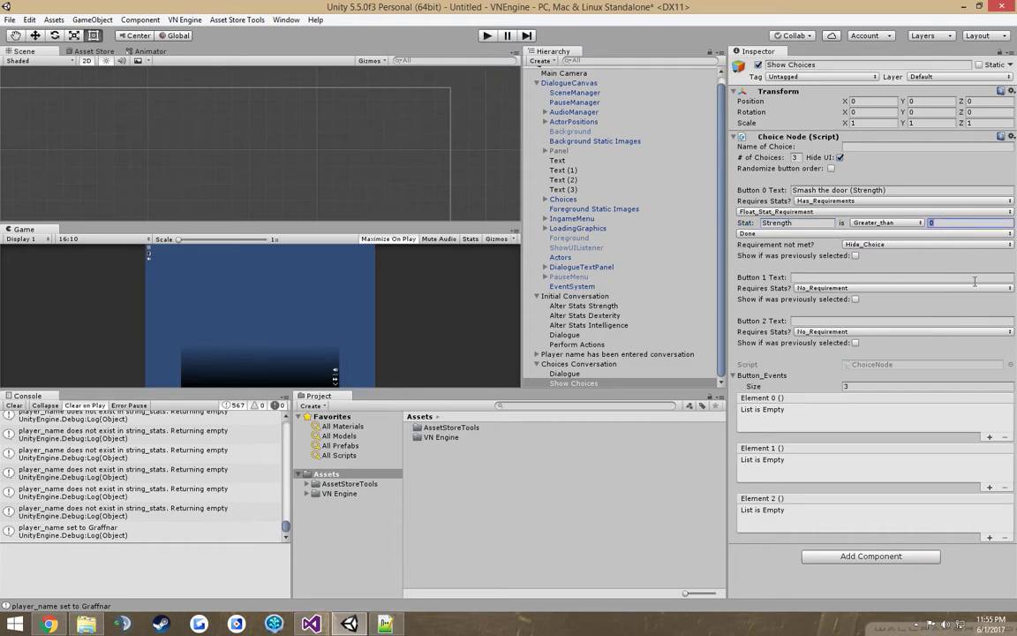
text(12)
Step: Make the second choice 'Pick the lock', requiring Dexterity greater than 12
click(812, 288)
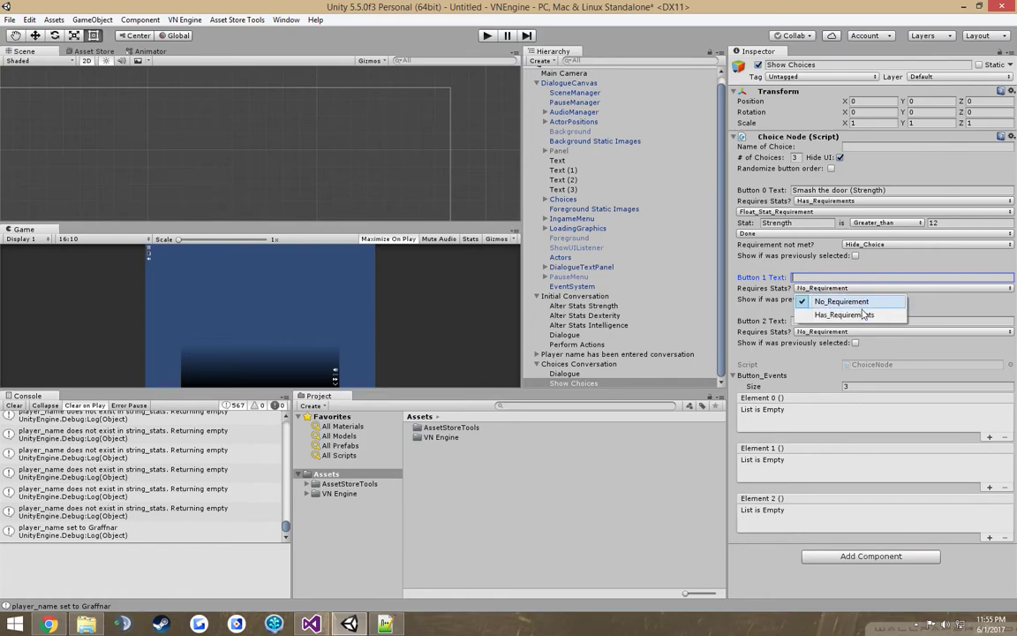
click(775, 311)
click(850, 275)
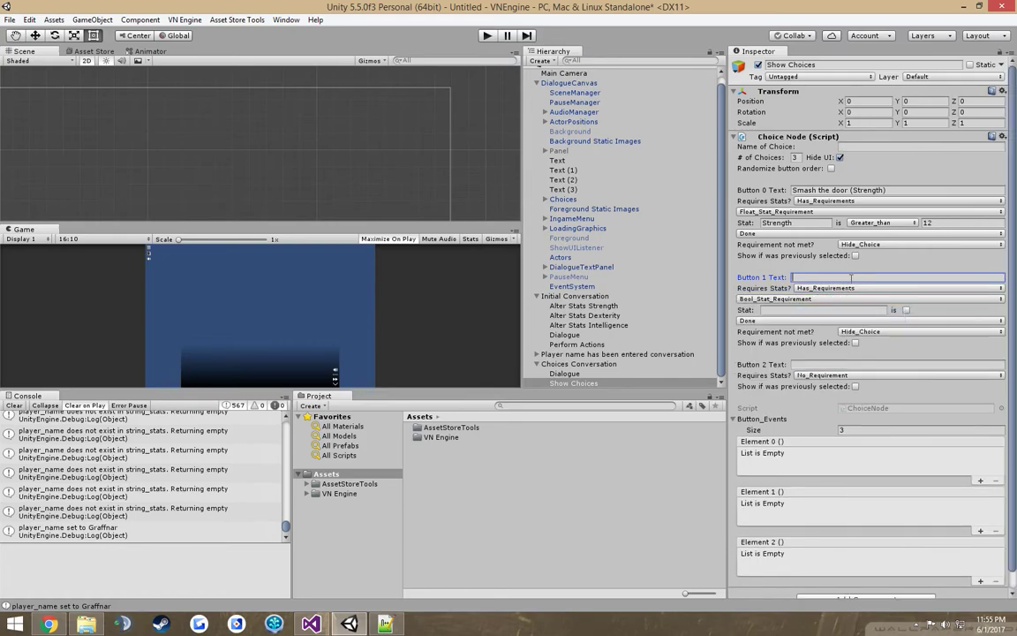
text(Pick the klo)
text(lock (Dexterity)
click(795, 299)
click(836, 330)
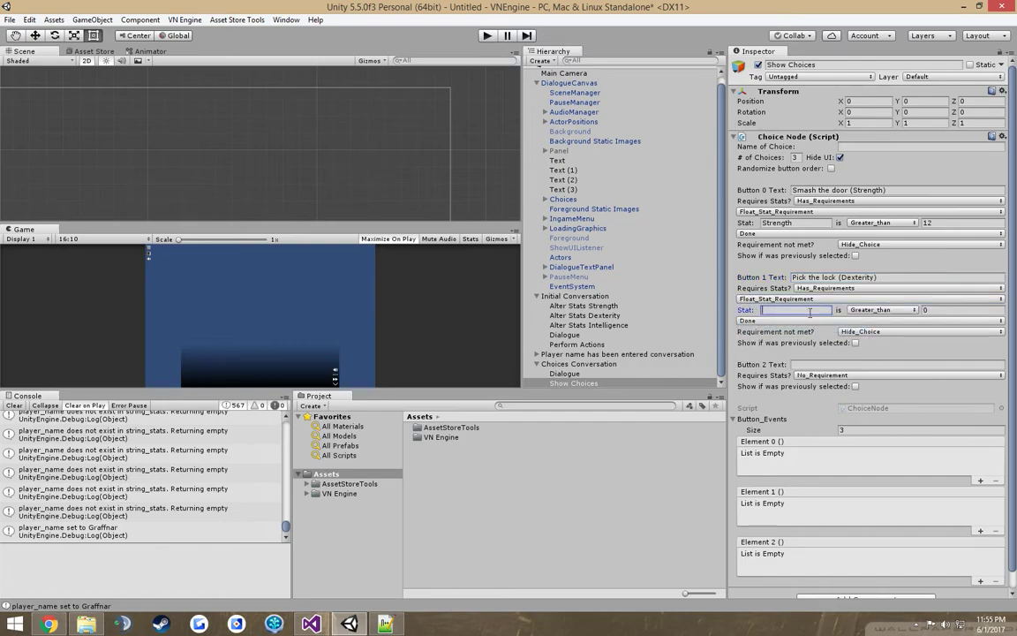
text(Dexterity)
key(Tab)
text(12)
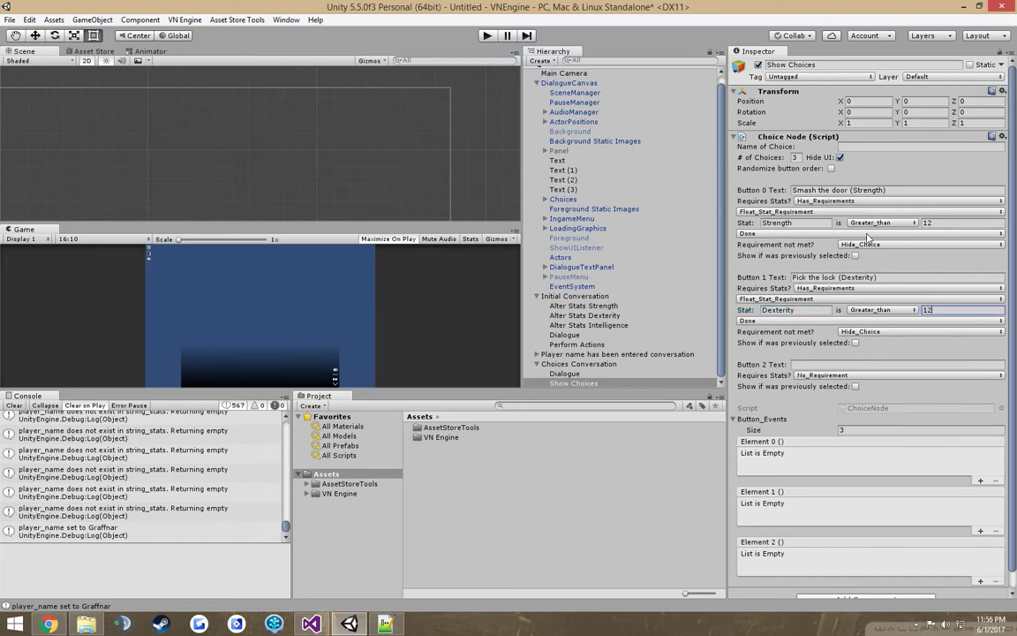
Step: Make the third choice 'Outsmart the door' with a stat requirement threshold of 999
click(850, 364)
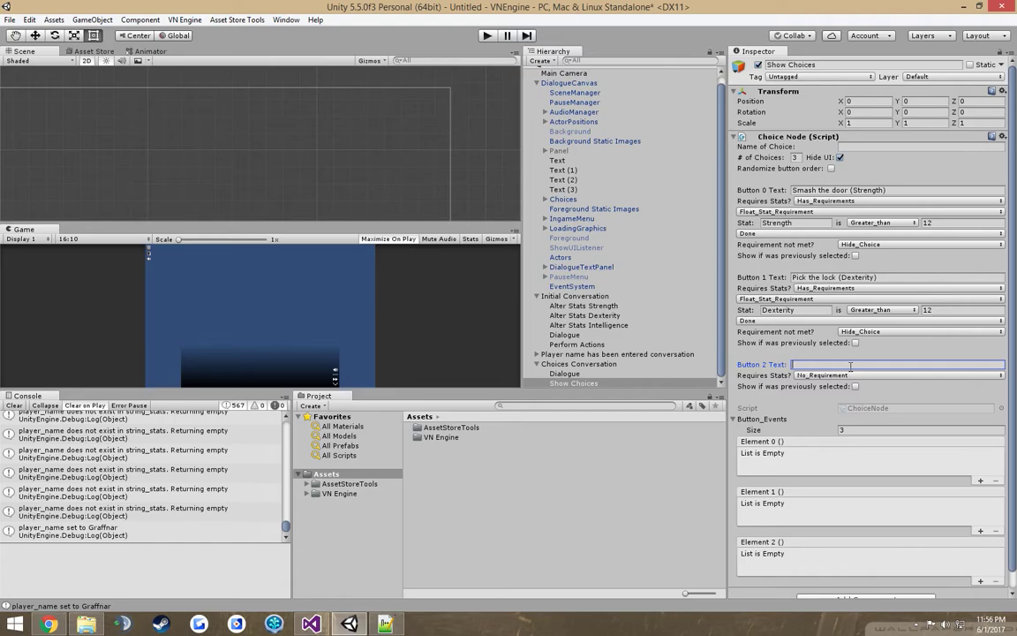
text(Outsmart the door (Intelligence)
click(822, 376)
click(822, 404)
click(818, 387)
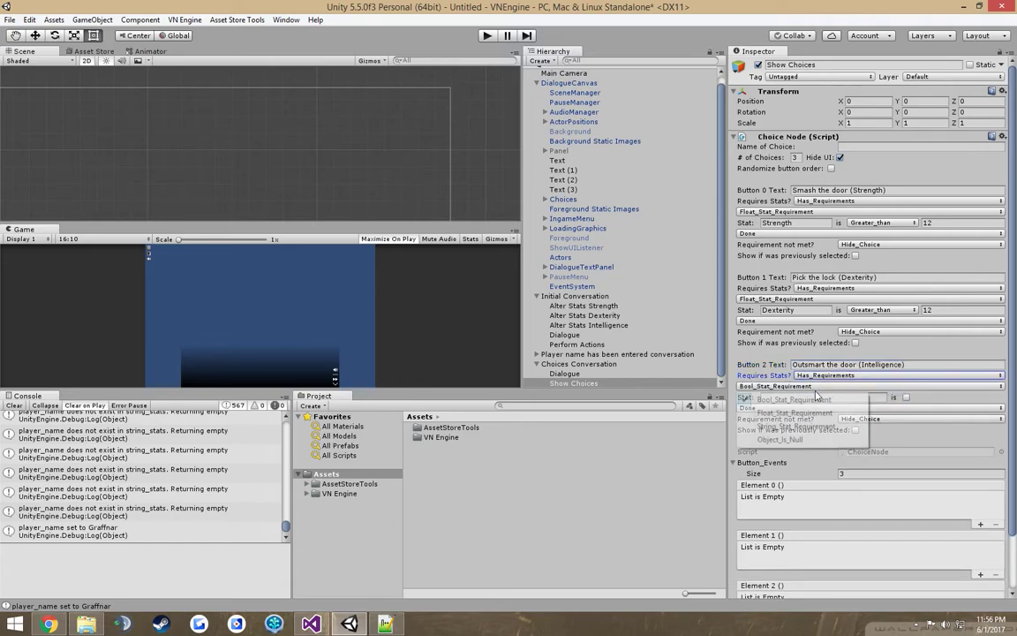
click(799, 412)
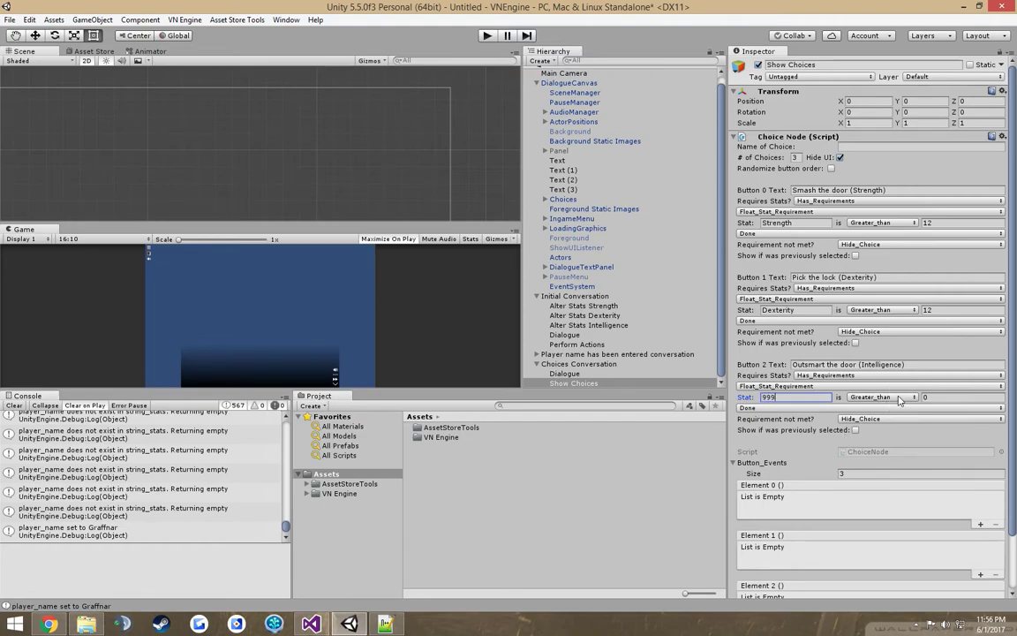
click(927, 397)
text(999)
click(794, 398)
key(BackSpace)
Step: Set Smash the door to Disable_Button when unmet, labelled 'Smash the door (>12 Strength)'
click(852, 244)
click(888, 271)
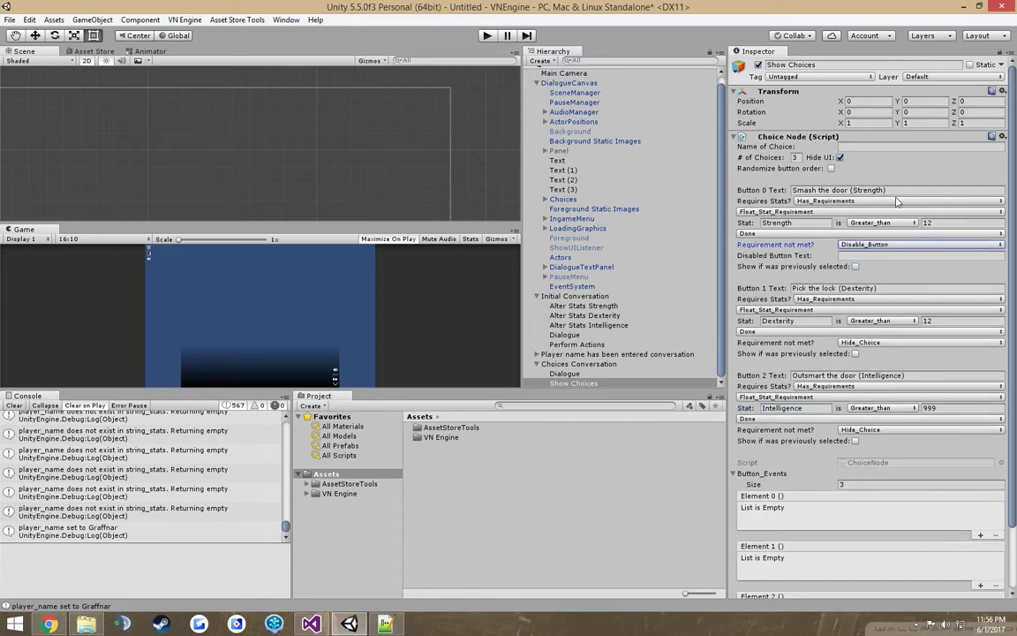
click(904, 189)
key(ctrl+c)
click(875, 256)
key(ctrl+v)
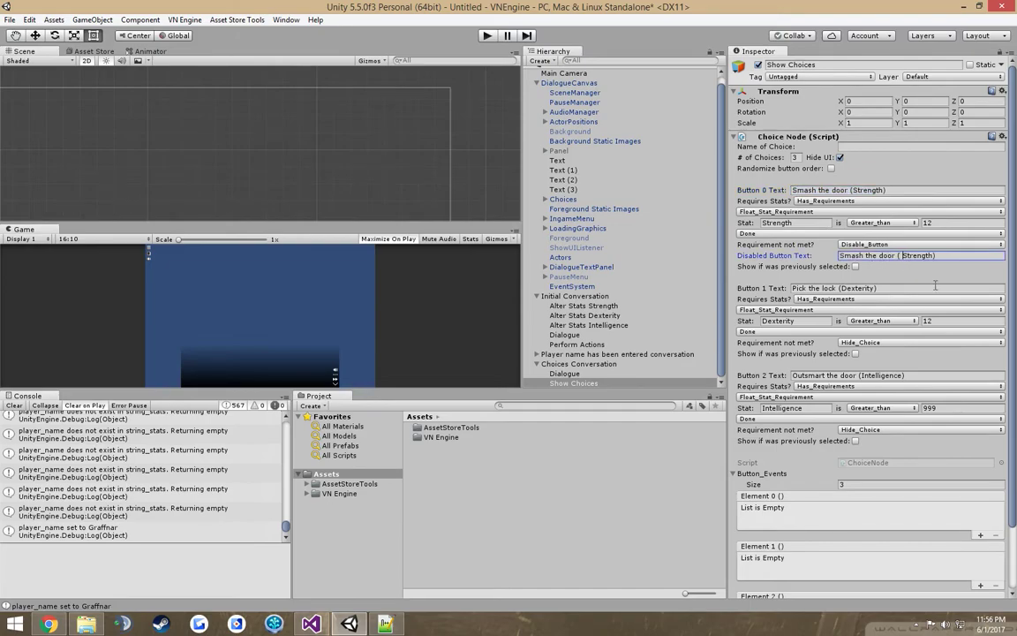
text(>)
key(BackSpace)
text(12)
Step: Set Pick the lock to Disable_Button when unmet, with its text plus >12 as disabled label
click(883, 342)
click(861, 362)
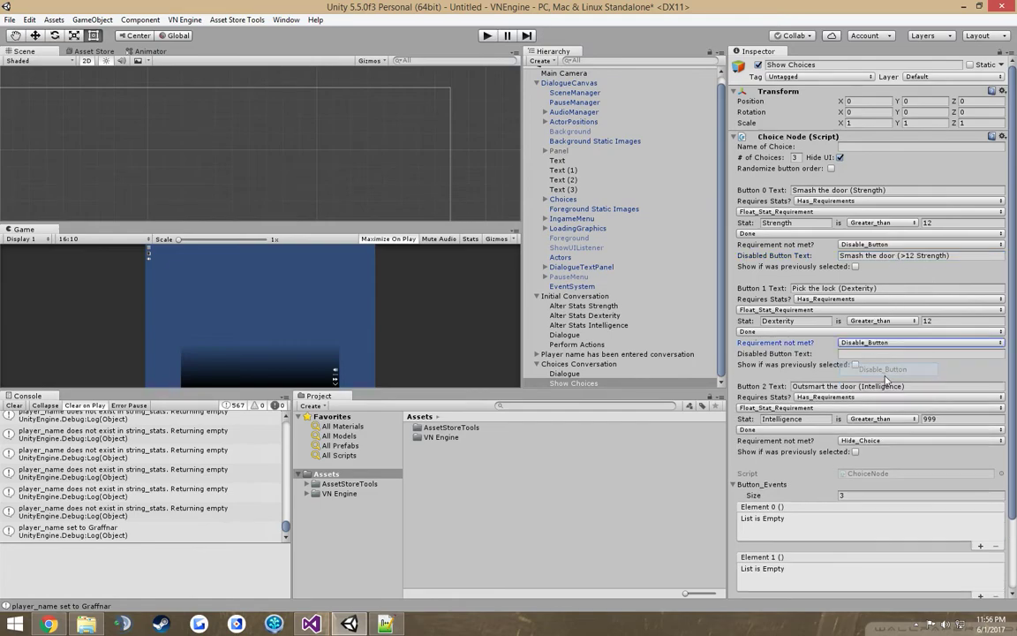
click(906, 255)
click(880, 288)
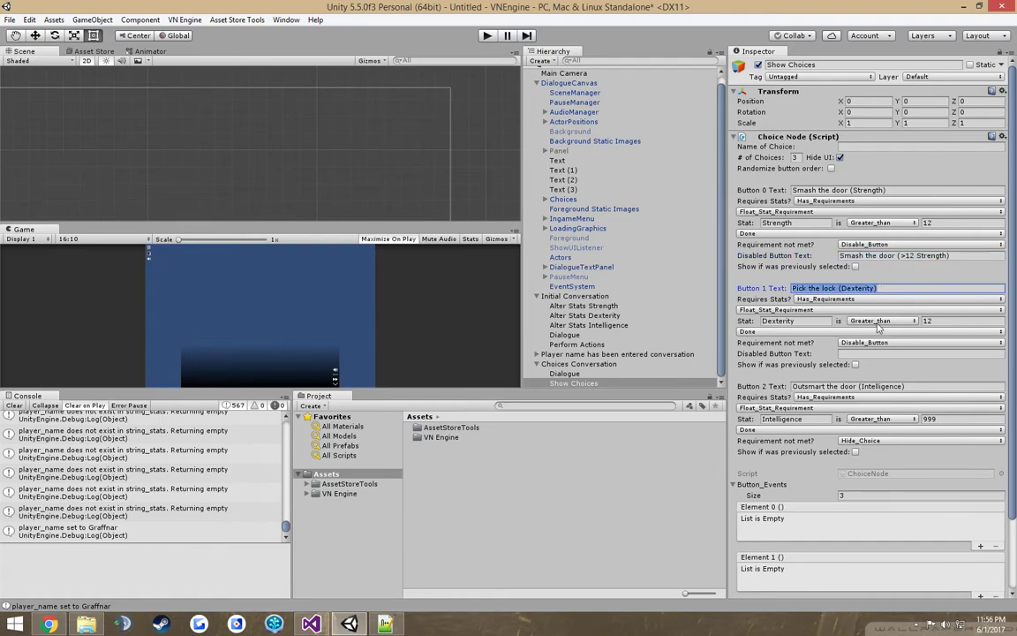
key(ctrl+c)
click(897, 353)
key(ctrl+v)
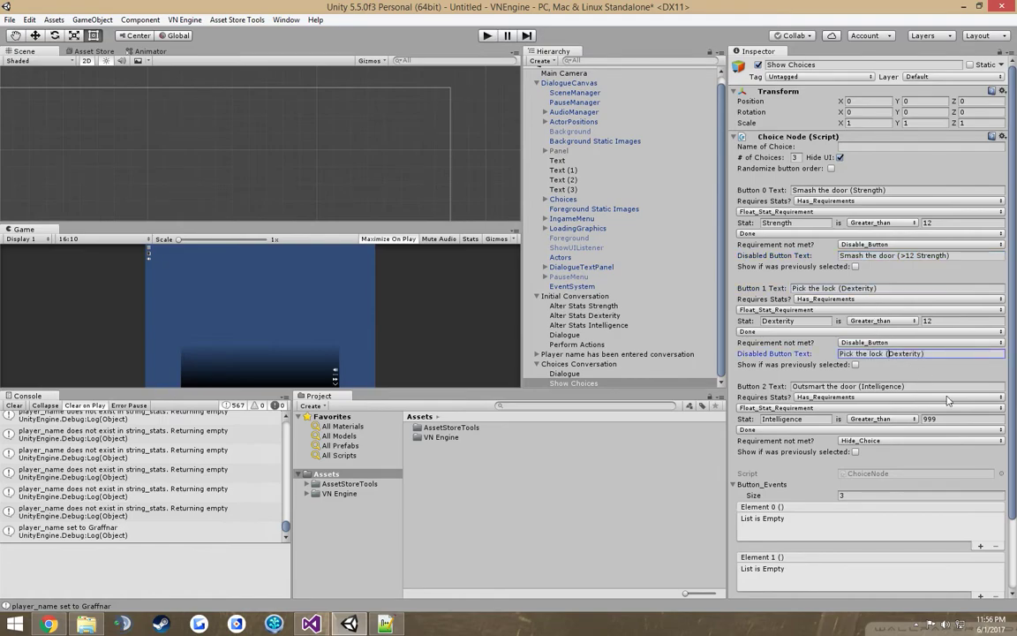
text(>12)
Step: Set Outsmart the door to Disable_Button, labelled 'Outsmart the door (>999 Intelligence)'
click(861, 440)
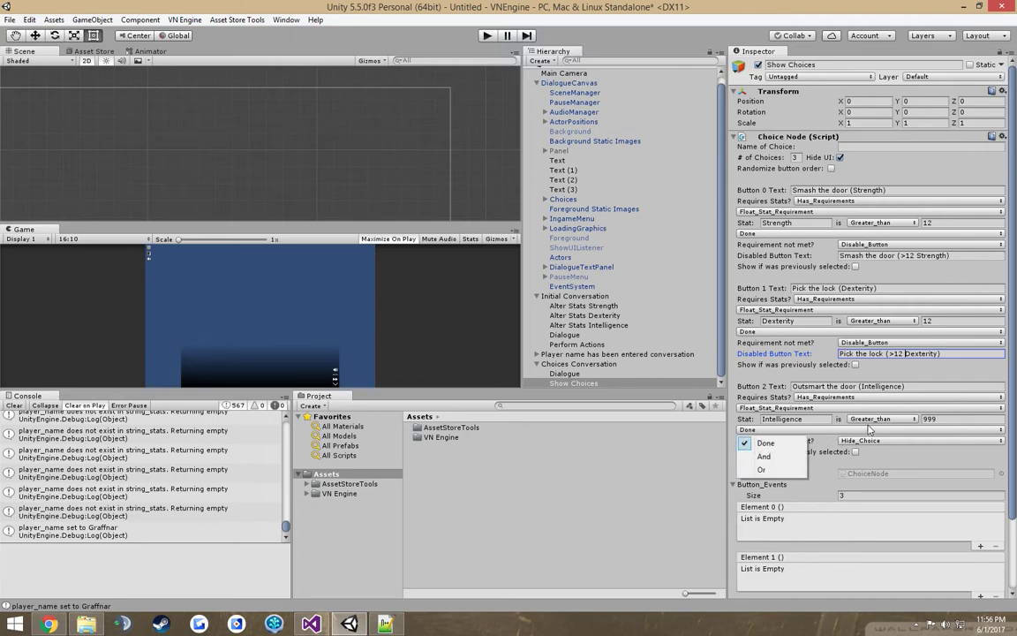
click(883, 467)
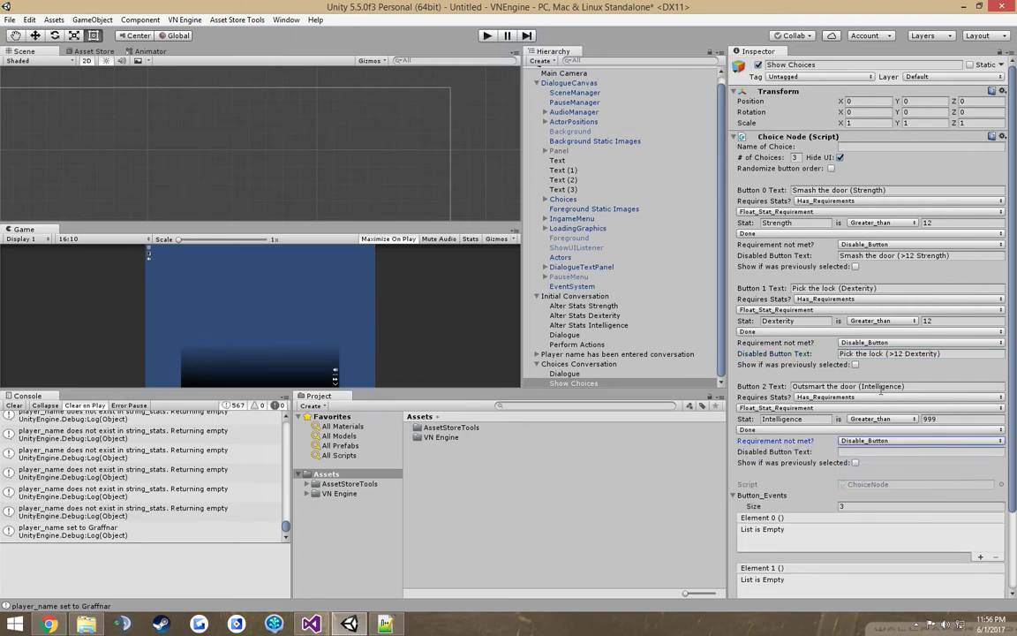
click(848, 386)
key(ctrl+c)
click(877, 452)
key(ctrl+v)
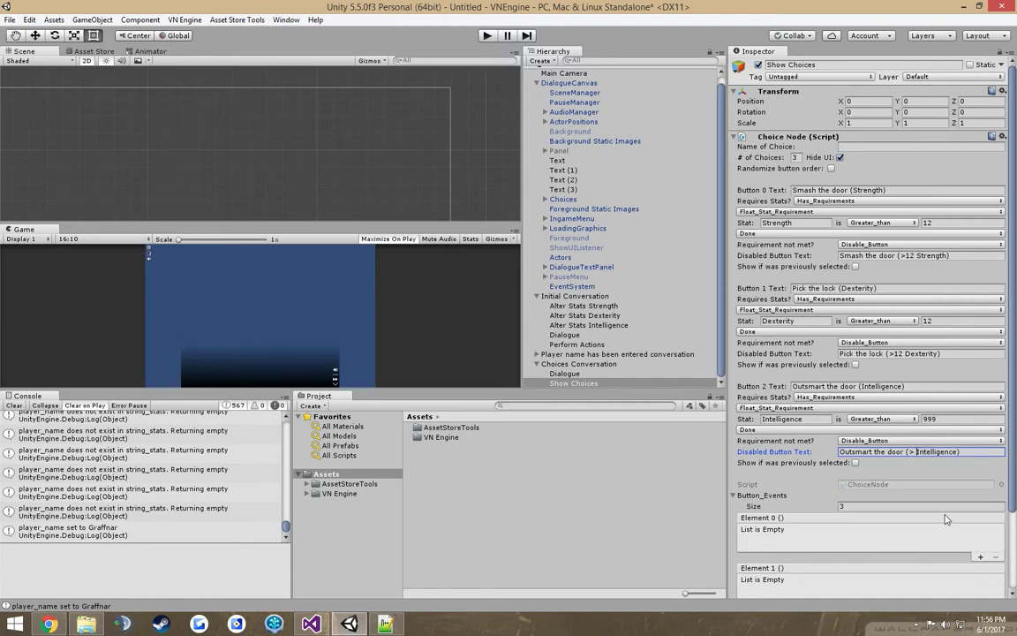
text(>999)
Step: Add an event entry to each of the three Button_Events elements
scroll(879, 386, down, 5)
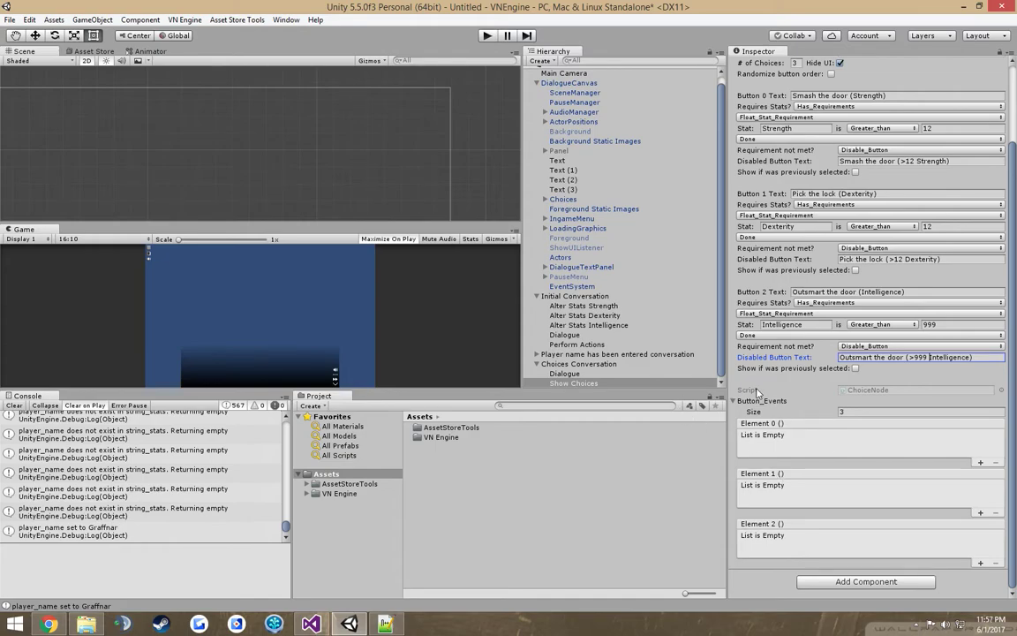
click(980, 462)
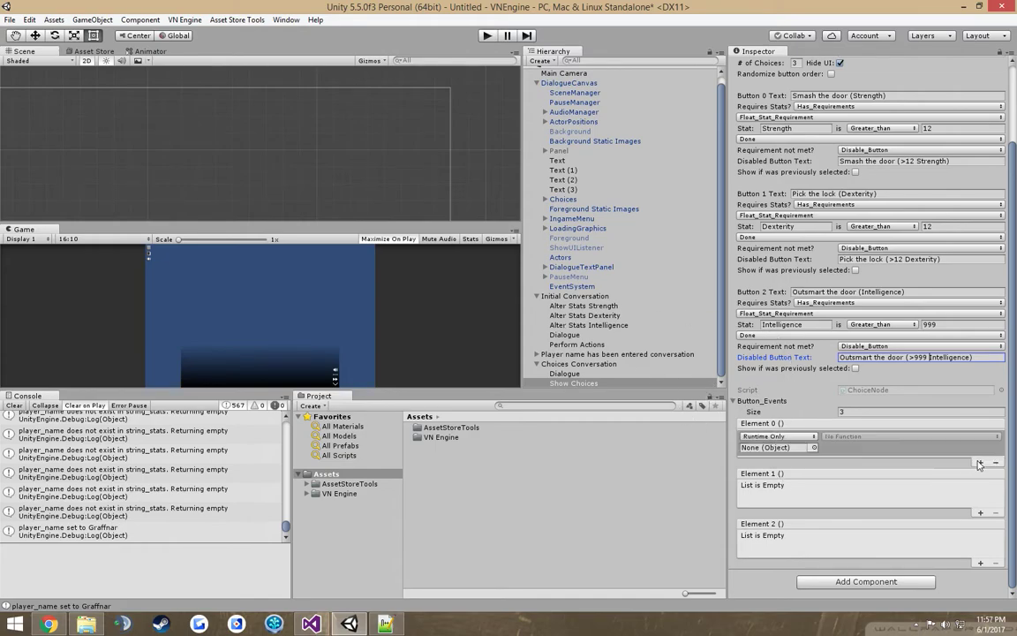
click(980, 512)
click(980, 563)
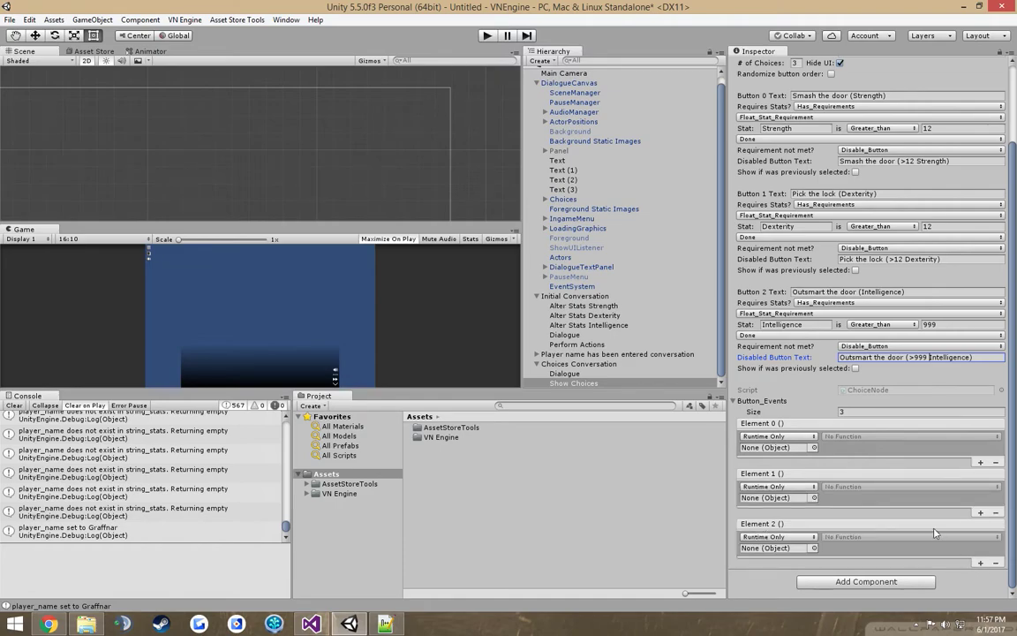
Step: Create a new top-level Conversation and duplicate it into three copies
click(574, 382)
right_click(569, 385)
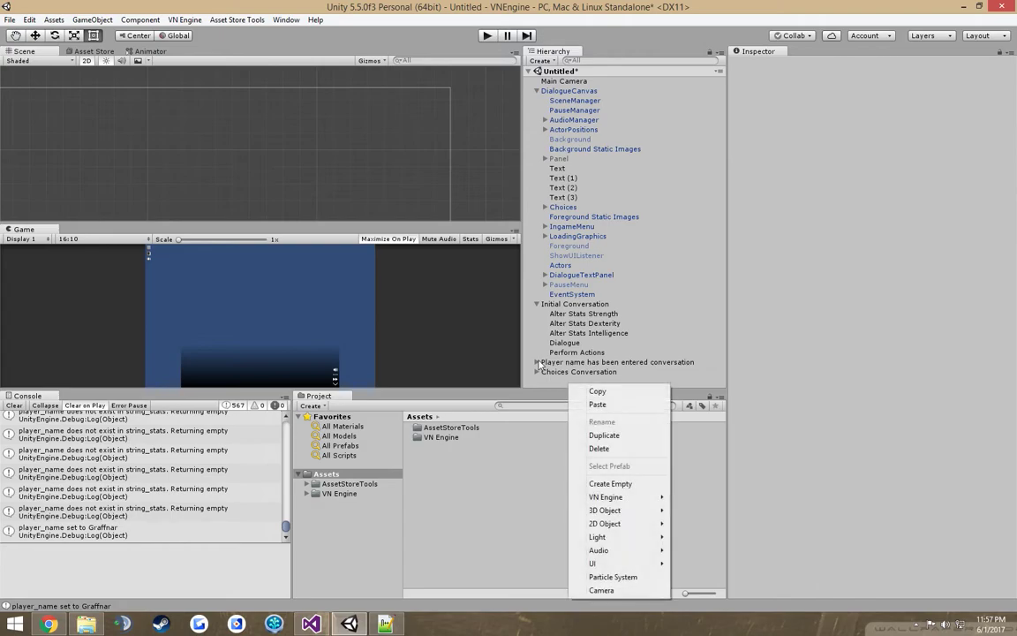
click(537, 305)
click(536, 91)
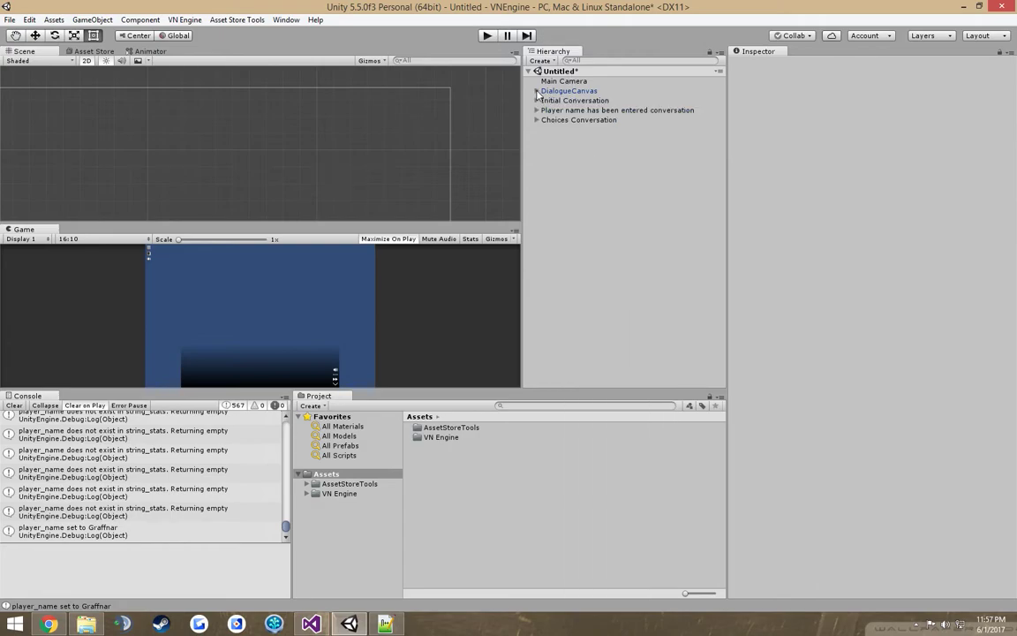
right_click(581, 188)
mouse_move(618, 300)
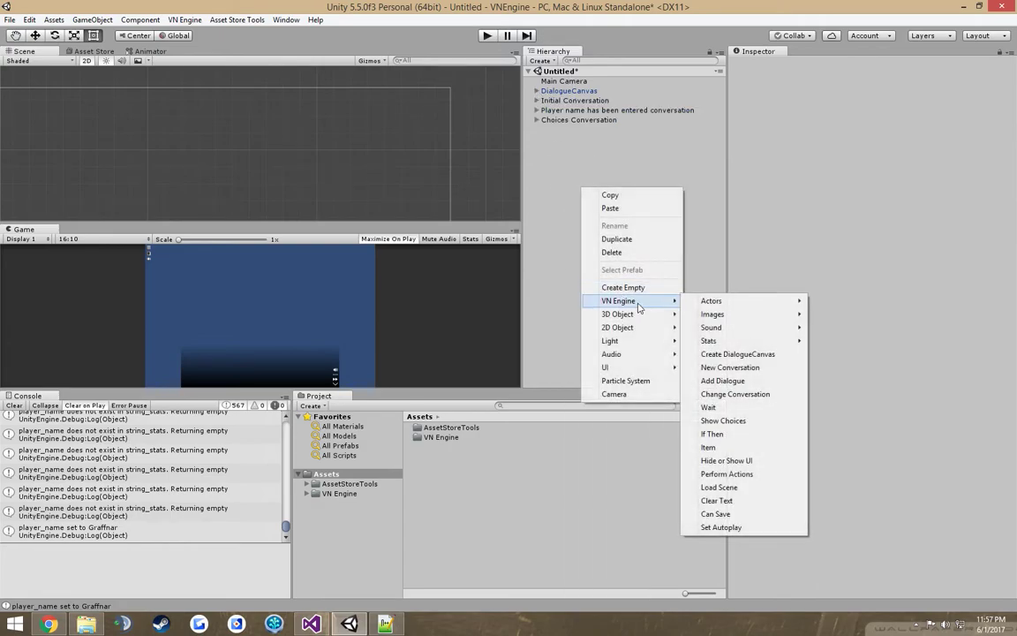
click(751, 368)
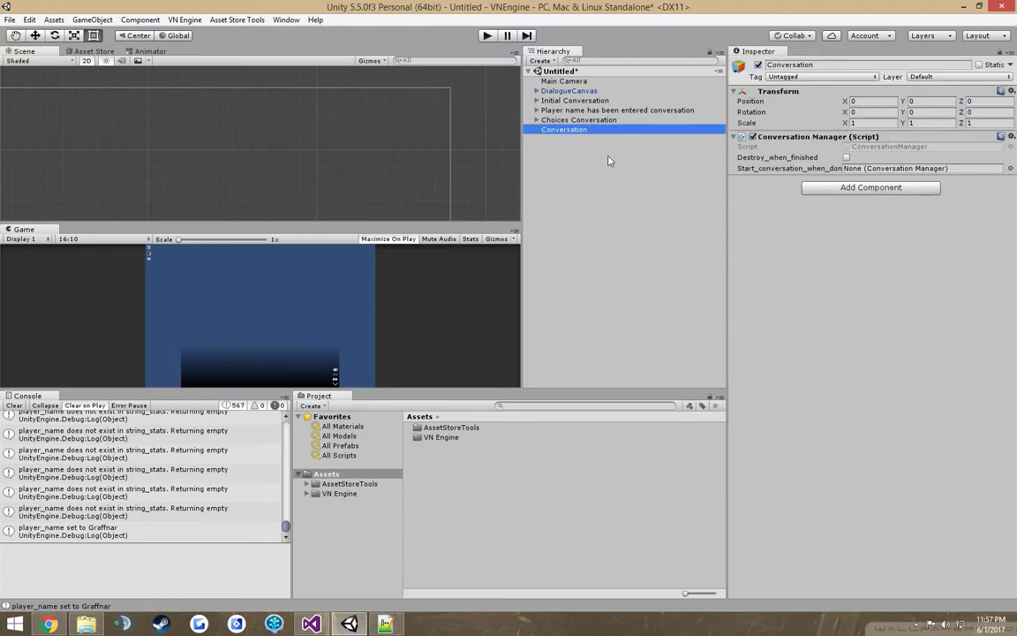
key(ctrl+d)
key(ctrl+d)
Step: Rename the three conversations Smash the door, Pick the lock and Outsmart the door
click(563, 129)
key(F2)
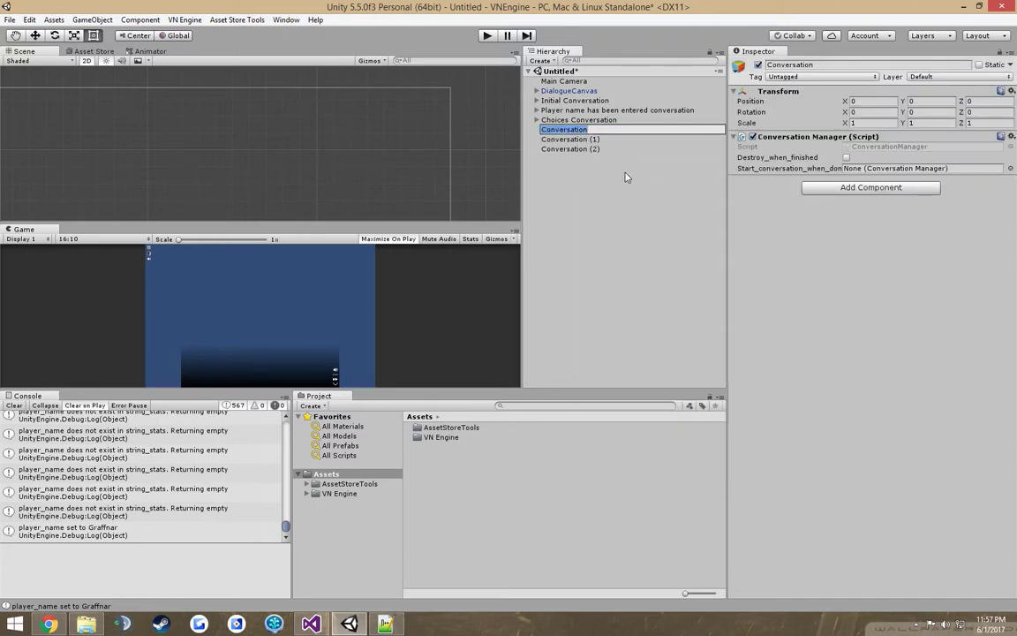
text(Smash the door)
key(Return)
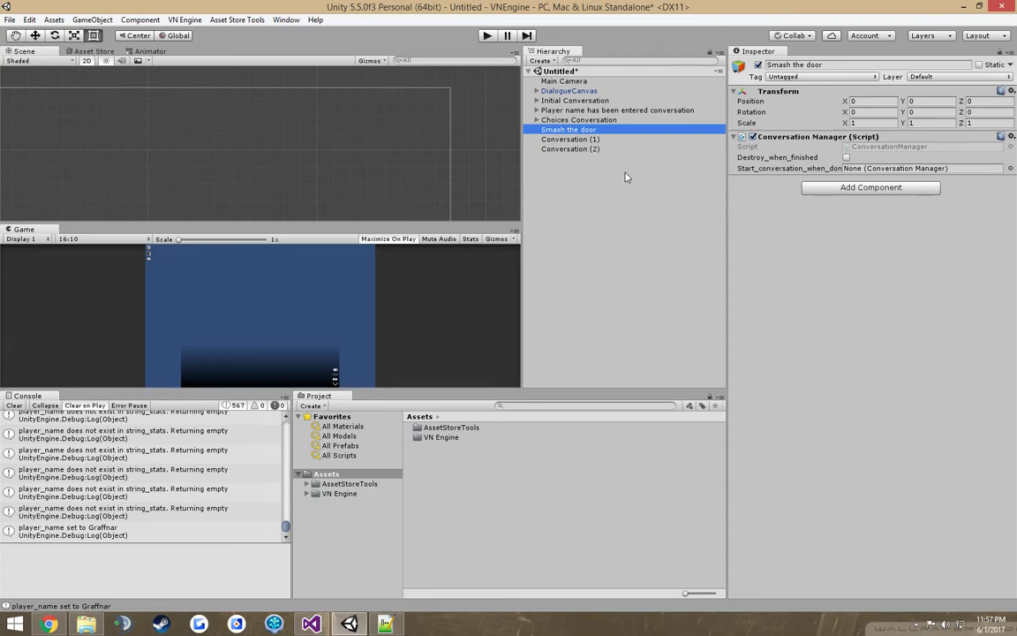
key(Down)
key(F2)
text(Pick the lock)
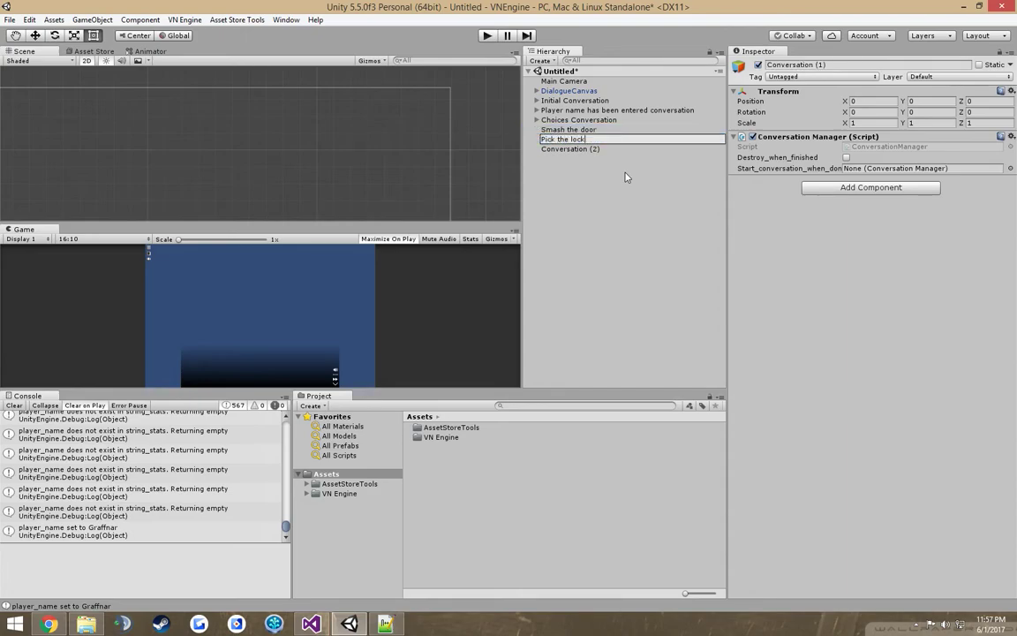
key(Return)
key(Down)
key(F2)
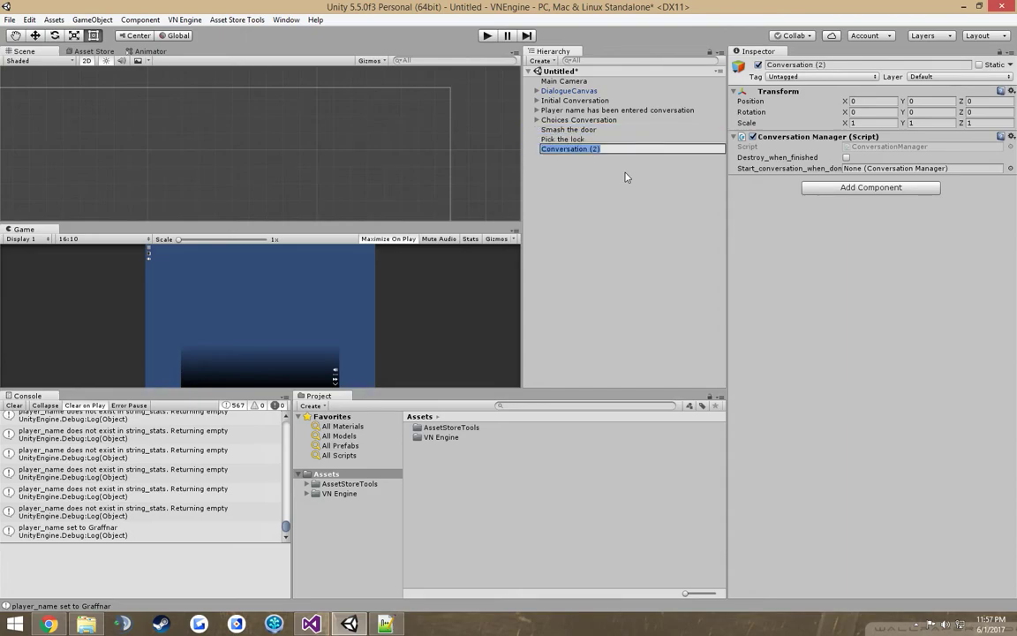
text(Outsmart the door)
key(Return)
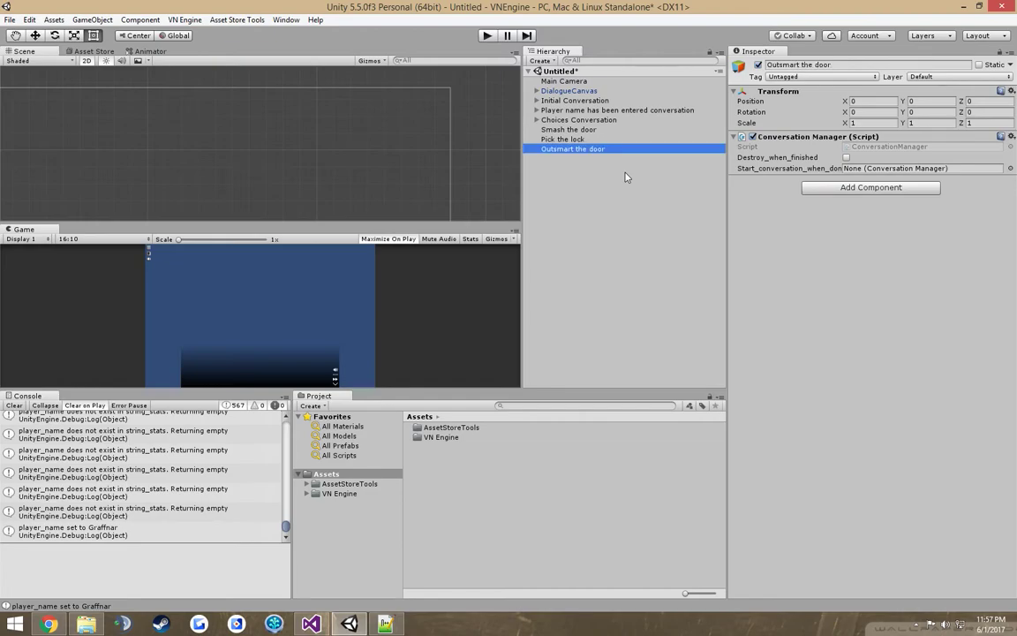
click(536, 119)
Step: Drag Smash the door, Pick the lock and Outsmart the door into the three choice events
click(576, 138)
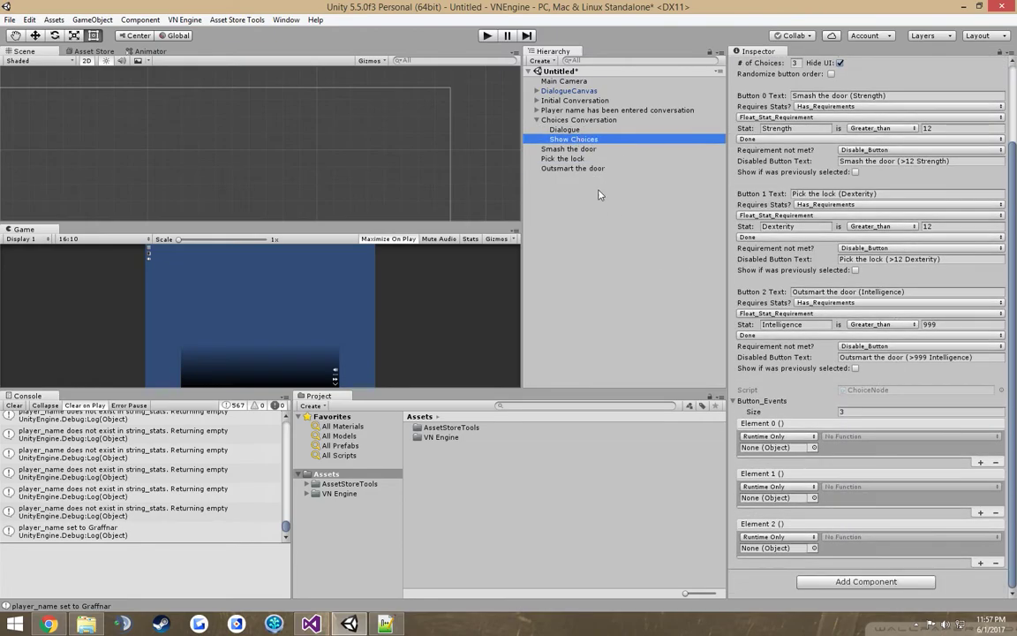
drag(548, 149, 777, 447)
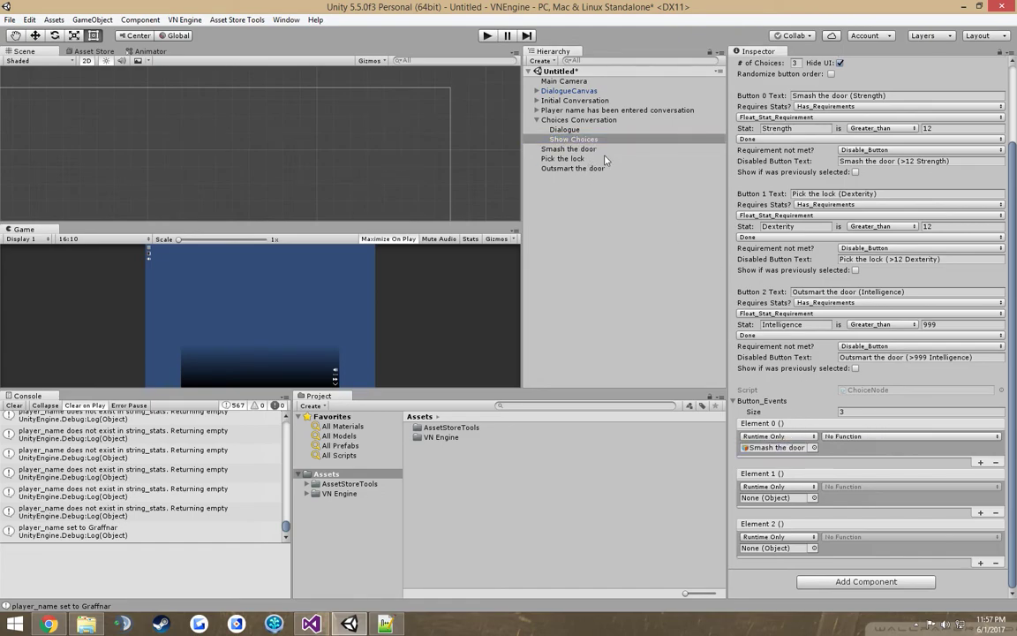
drag(605, 160, 777, 497)
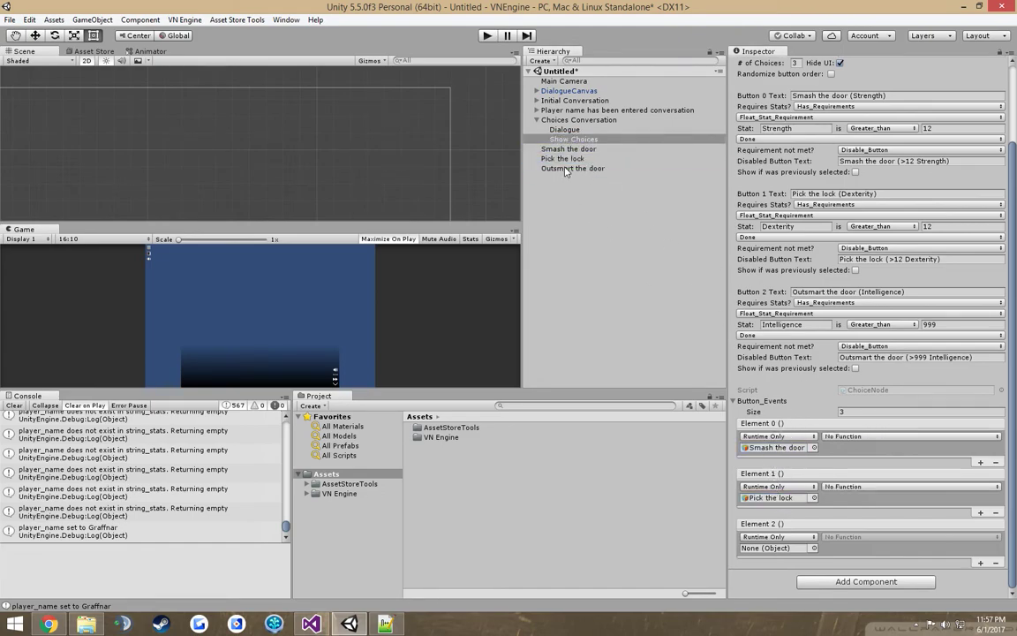
drag(566, 168, 777, 547)
Step: Set all three choice events' function to ConversationManager.Start_Conversation
click(854, 436)
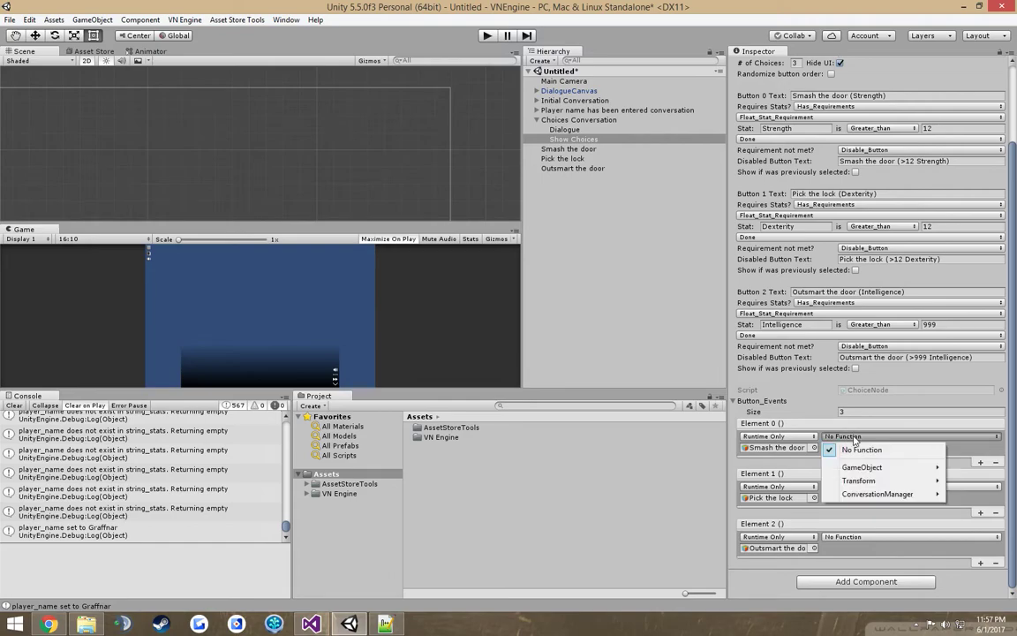
mouse_move(877, 494)
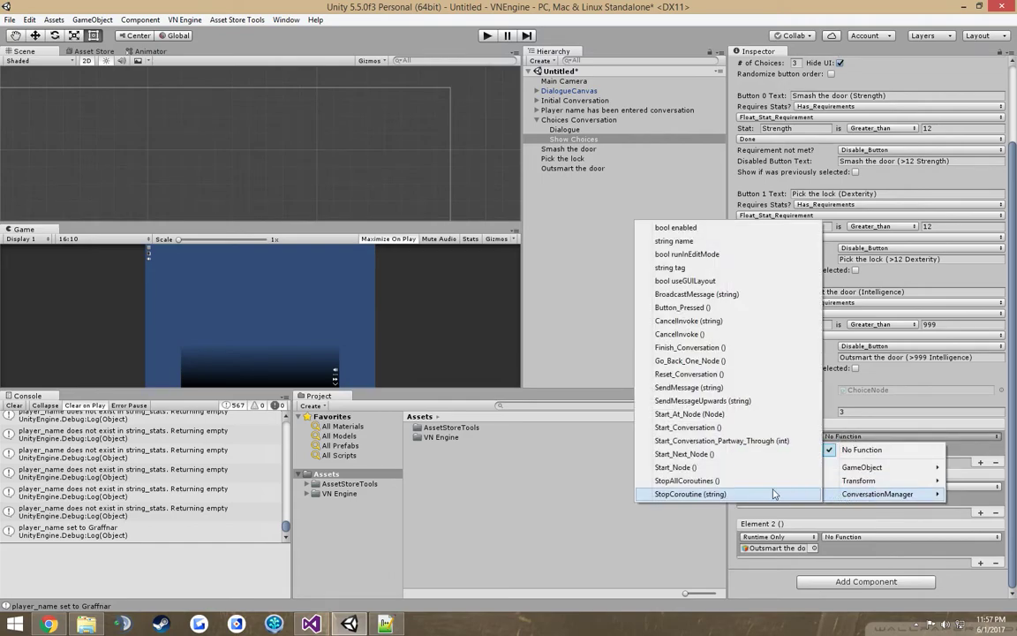
click(689, 426)
click(861, 487)
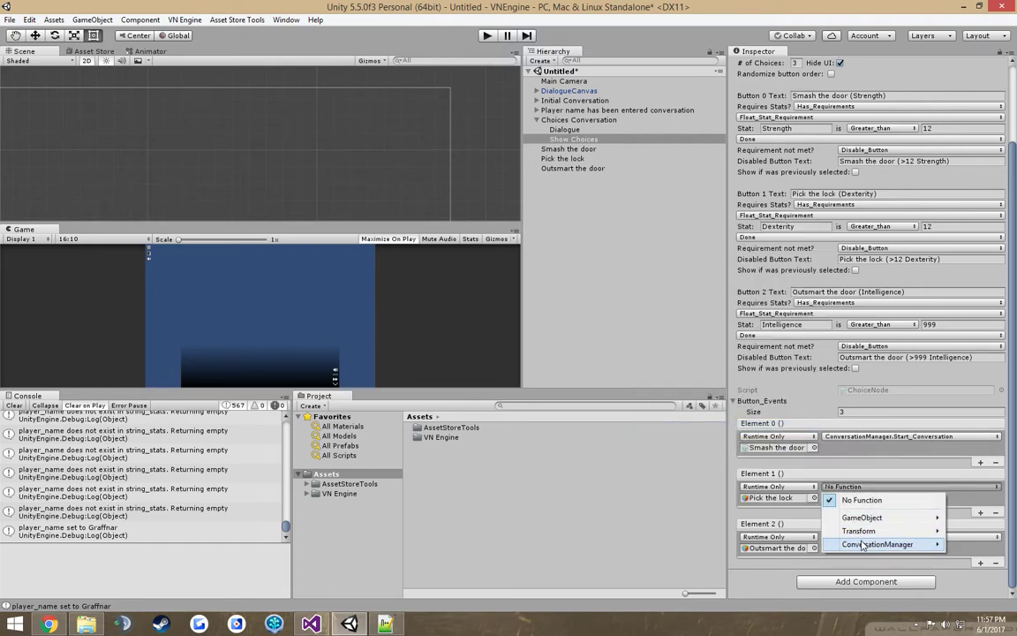
mouse_move(863, 545)
click(689, 478)
click(848, 537)
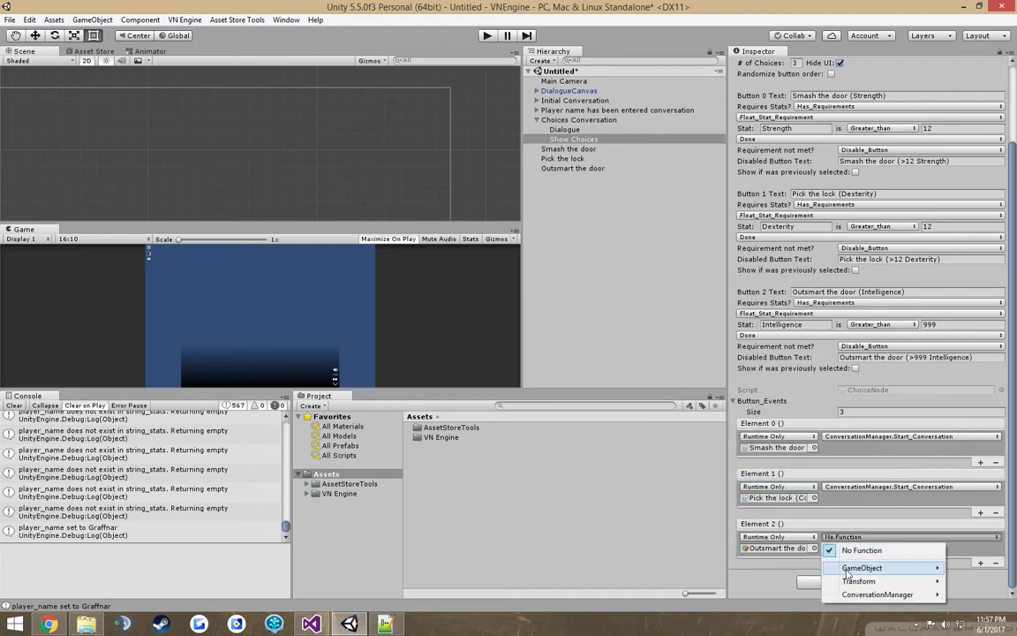
mouse_move(877, 594)
click(689, 528)
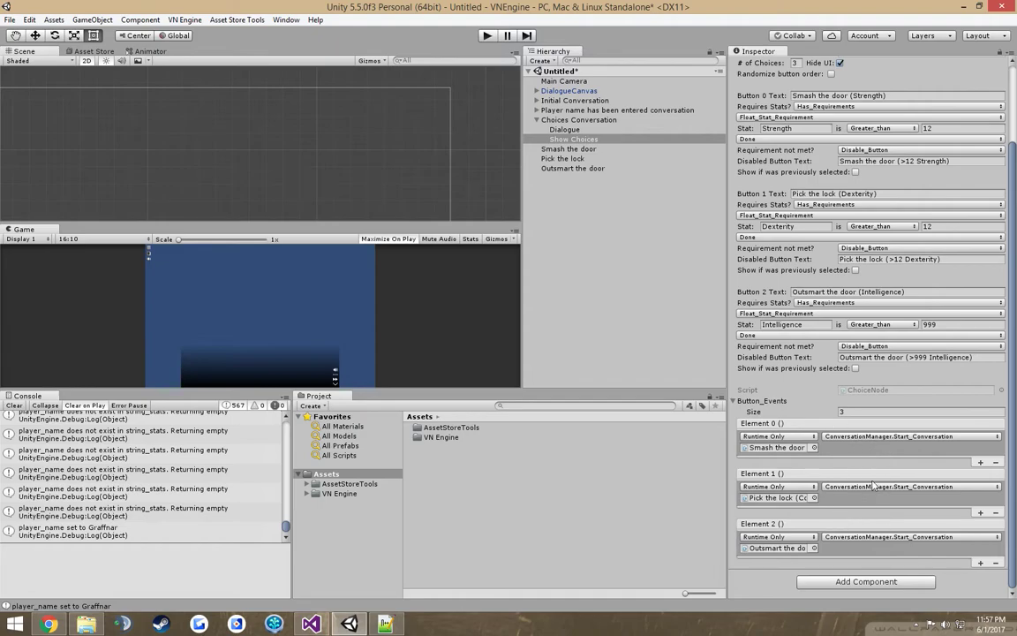
click(598, 139)
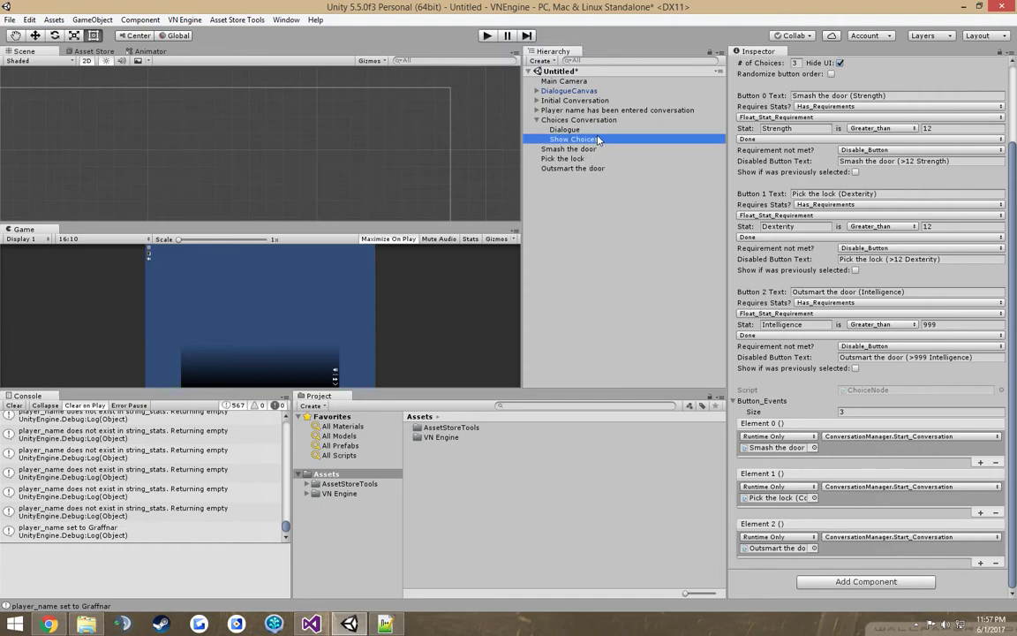
Step: Add a Dialogue under Pick the lock reading 'You picked the lock!'
click(556, 129)
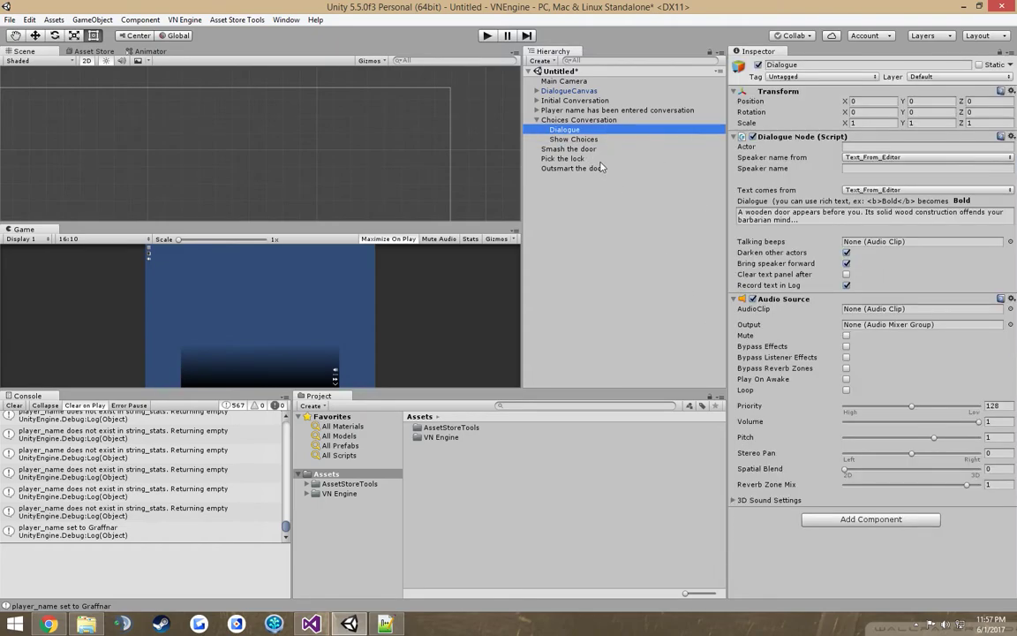
click(552, 158)
key(Right)
key(Down)
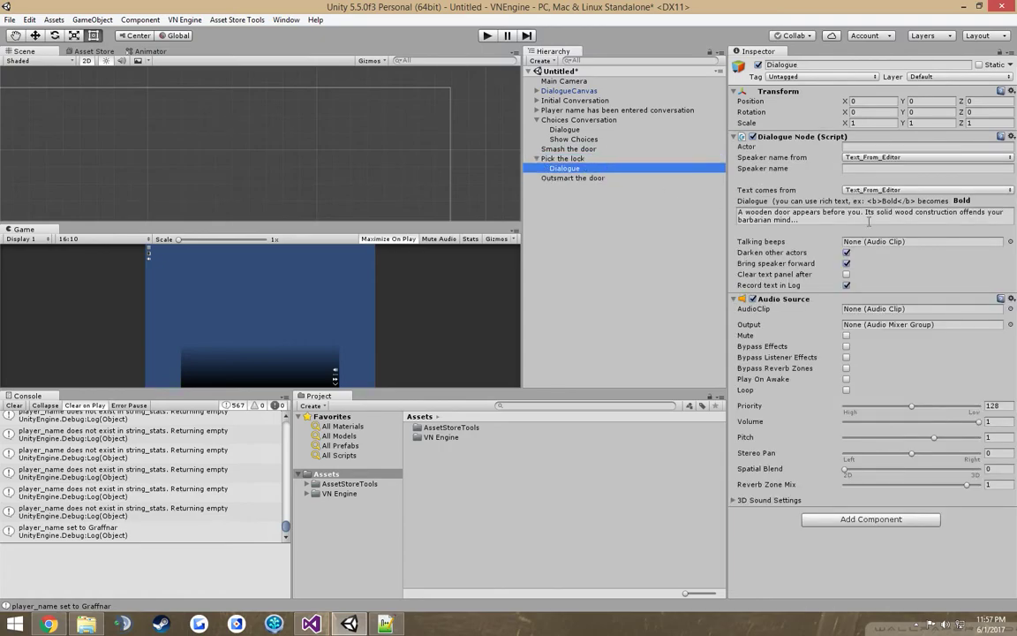
click(828, 217)
text(You picke)
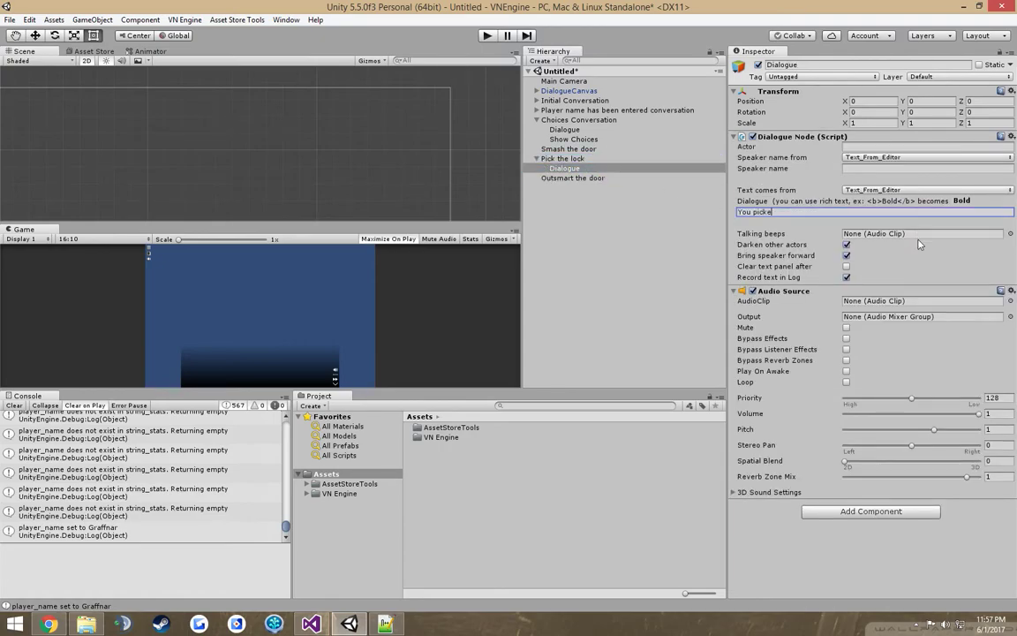
text(d the lock!)
Step: Copy it under Smash the door as 'You smashed the door with your massive [n:Strength]!'
click(598, 168)
key(ctrl+c)
key(ctrl+v)
drag(557, 187, 594, 152)
click(834, 212)
text(You)
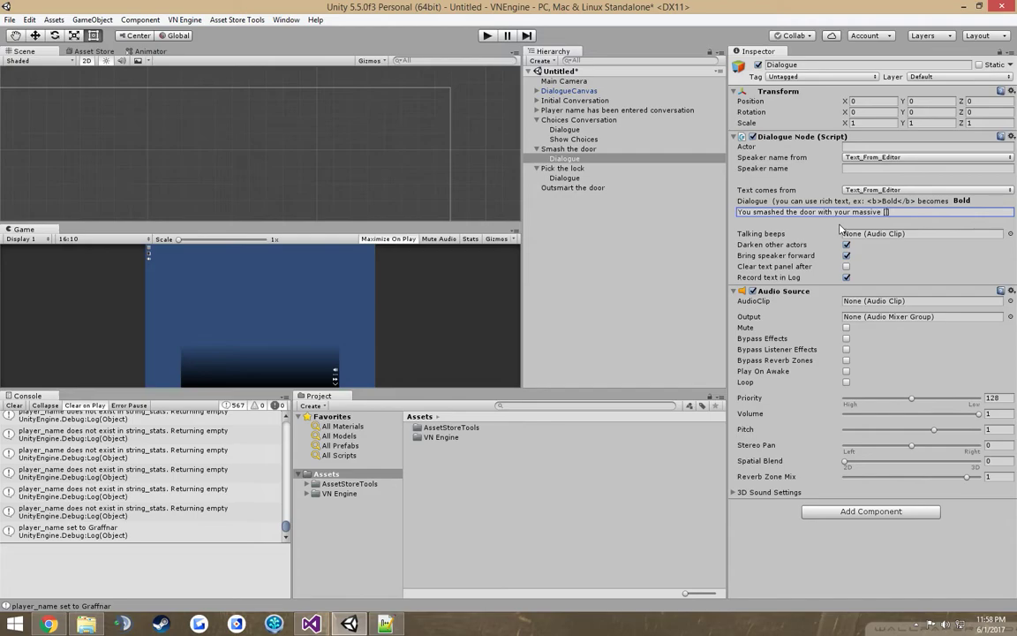
text(s)
text(h]!)
Step: Duplicate it under Outsmart the door with the text 'Simply amazing!'
click(562, 178)
key(ctrl+d)
drag(611, 196, 613, 199)
click(773, 212)
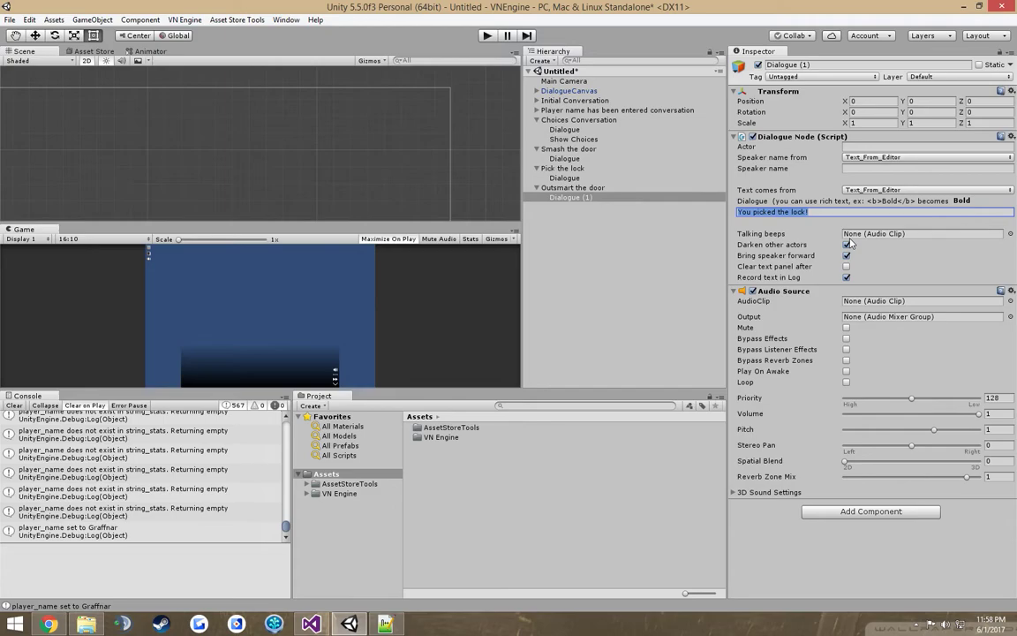
text(Simply amazing!)
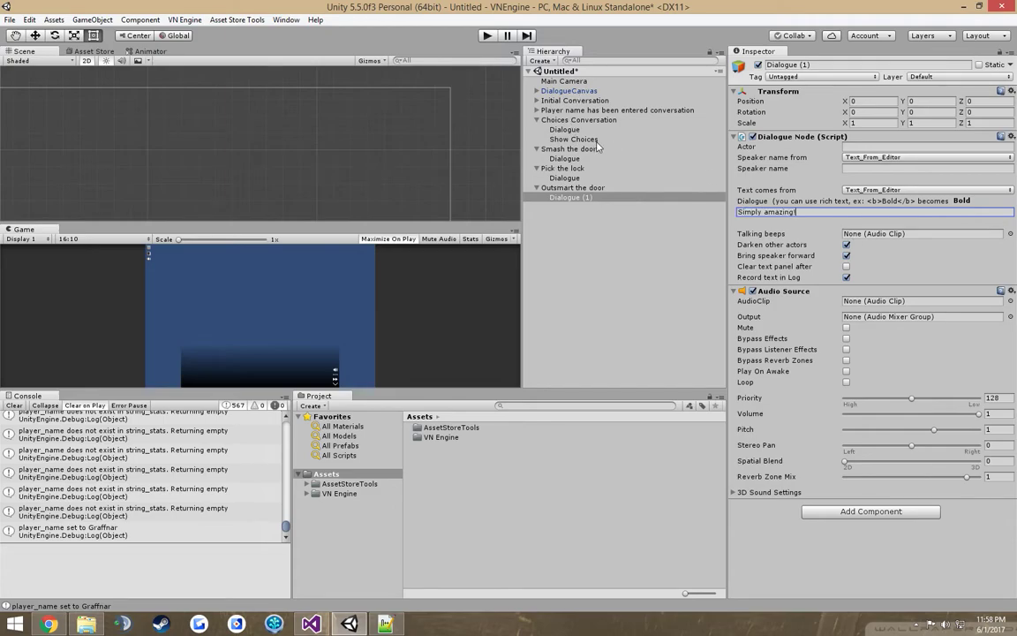
click(526, 119)
Step: Add a Fade in from Black node at the start of Choices Conversation
click(531, 128)
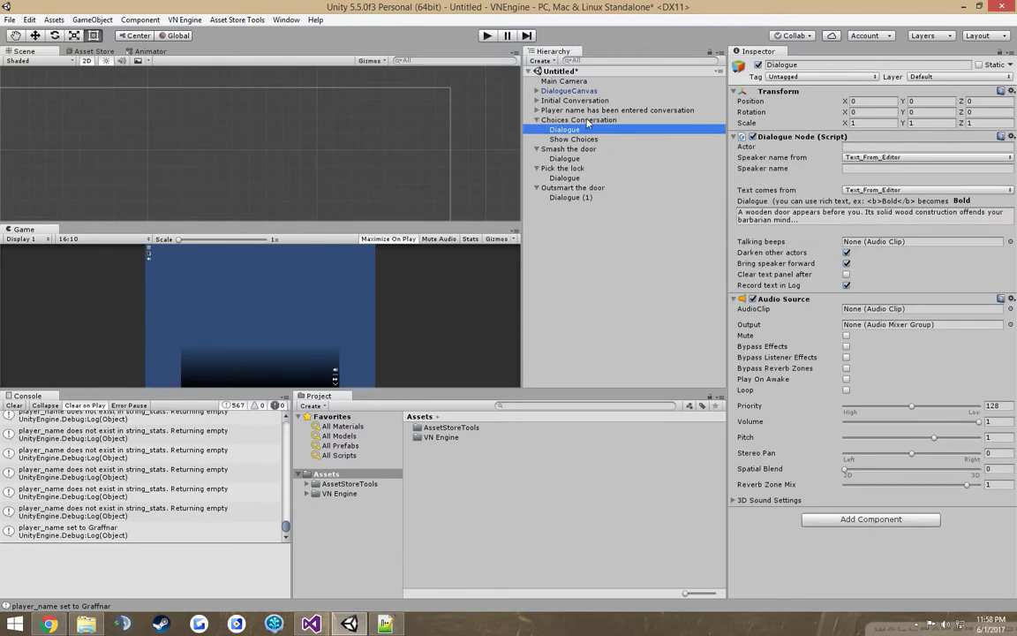
click(537, 111)
click(609, 138)
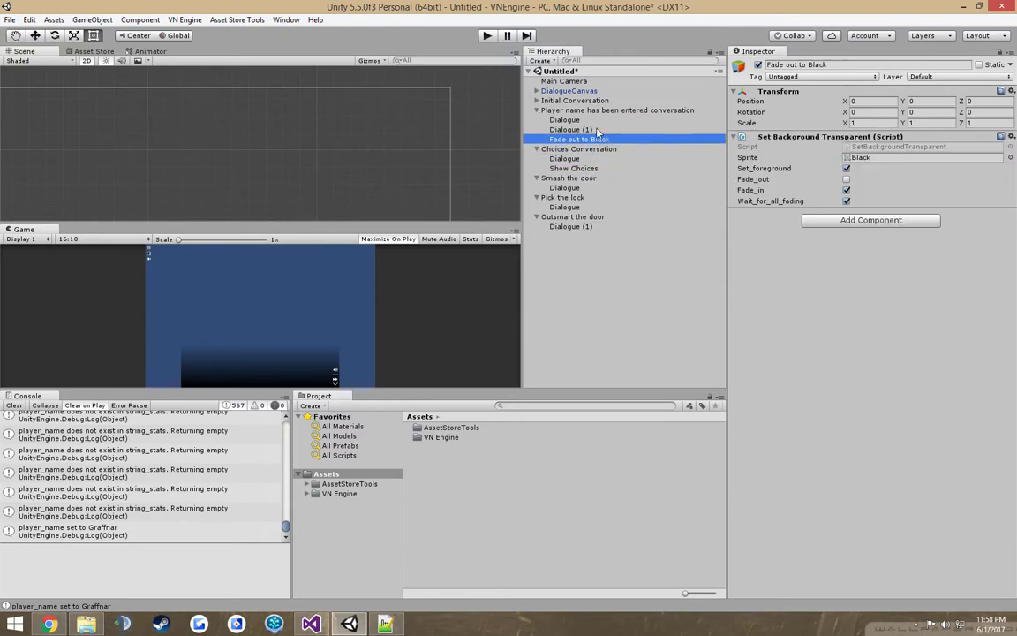
right_click(590, 149)
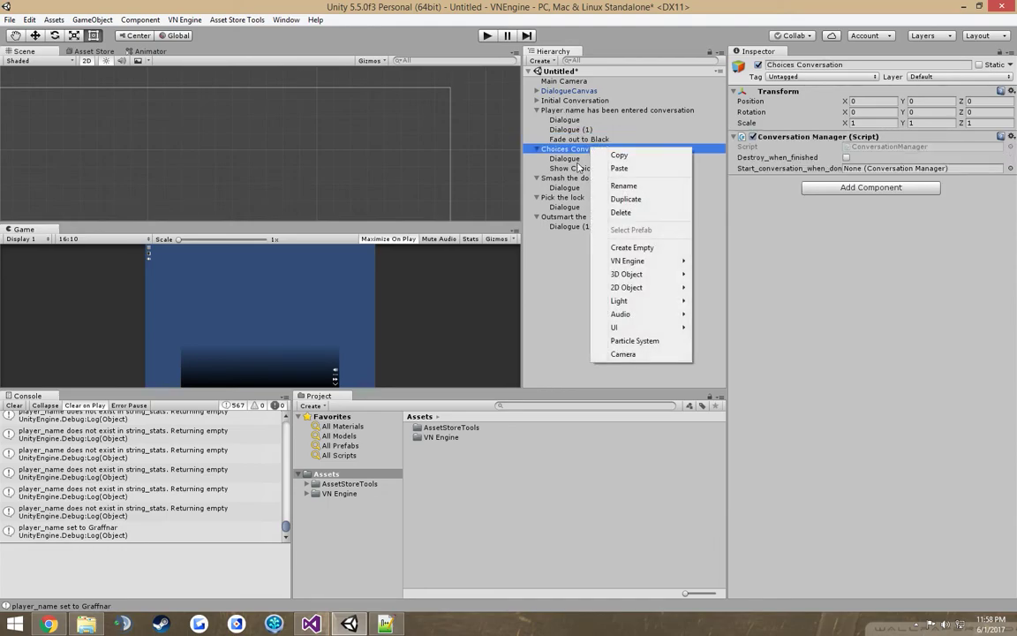
mouse_move(652, 265)
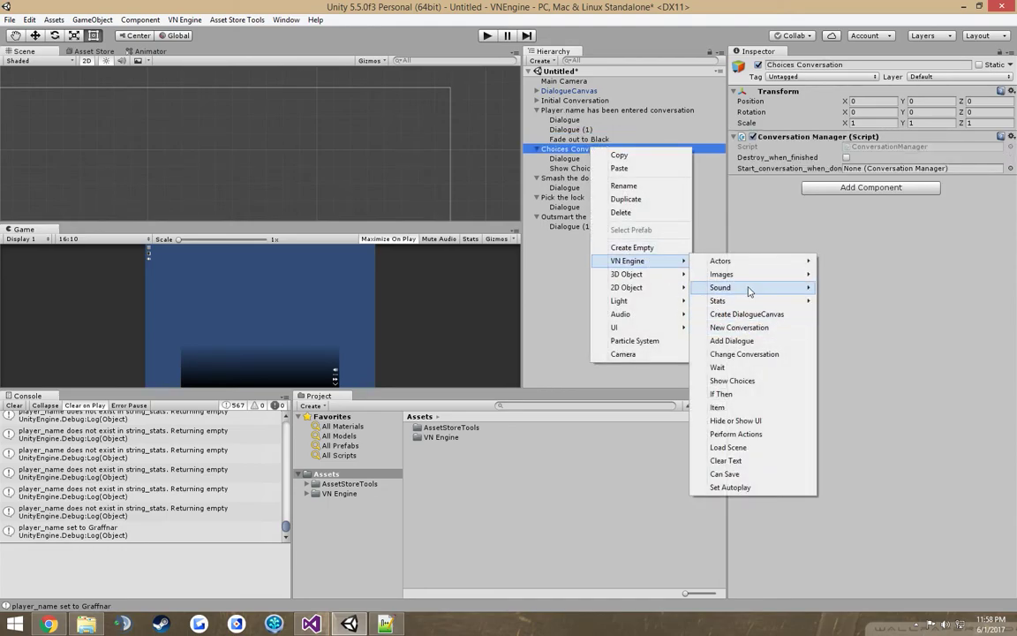
mouse_move(757, 274)
click(861, 287)
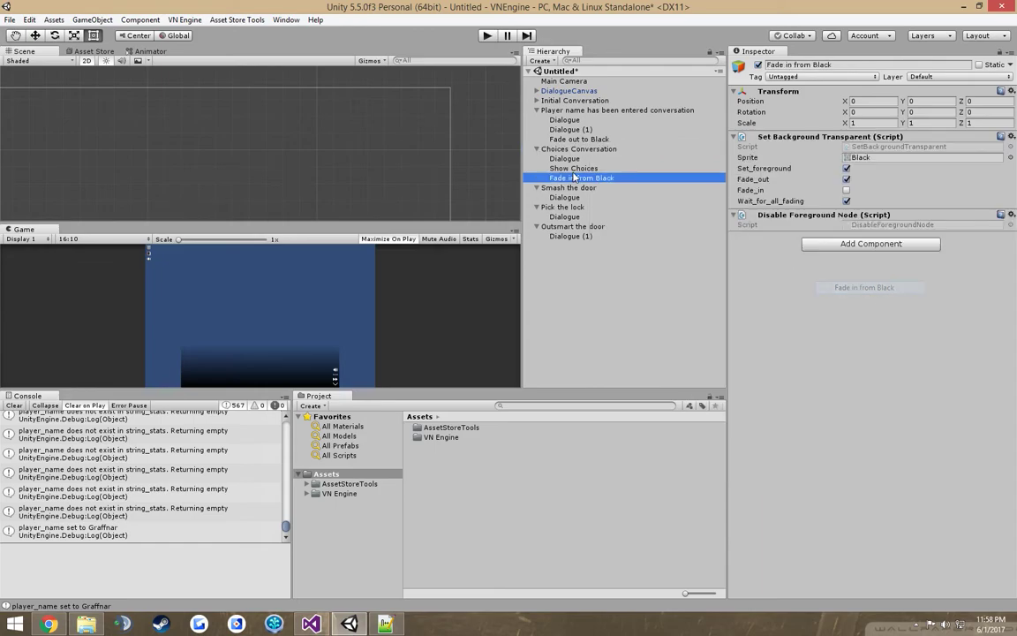
drag(585, 182, 590, 150)
Step: Add a Hide or Show UI node at the start of Choices Conversation
right_click(592, 149)
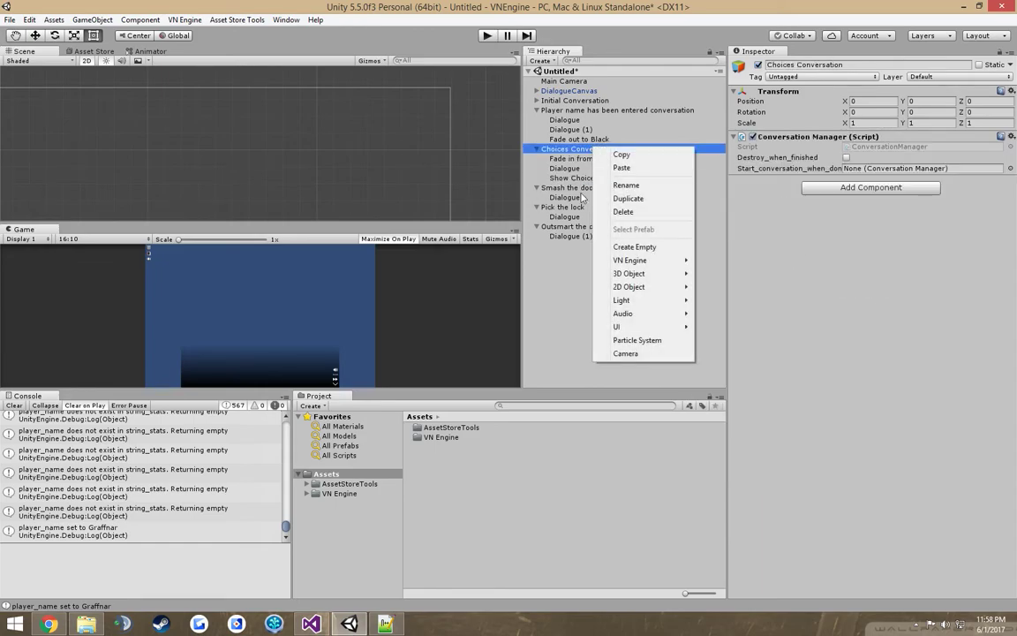
mouse_move(667, 263)
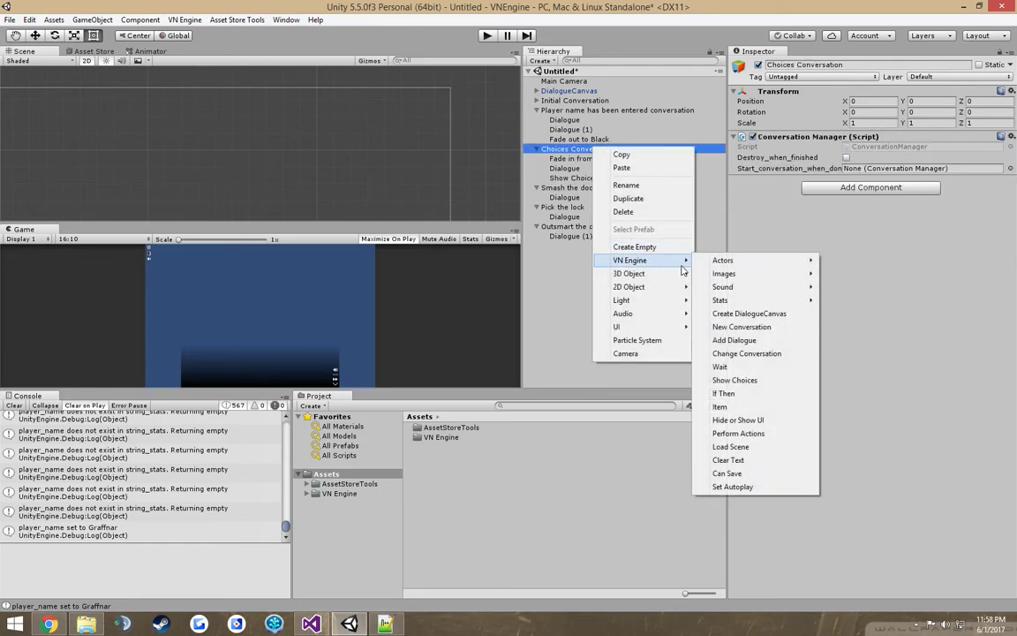
click(766, 418)
drag(583, 187, 606, 152)
Step: Add a Static Image showing the Door sprite with Fade in Image off, then play-test
click(607, 150)
right_click(608, 150)
mouse_move(694, 261)
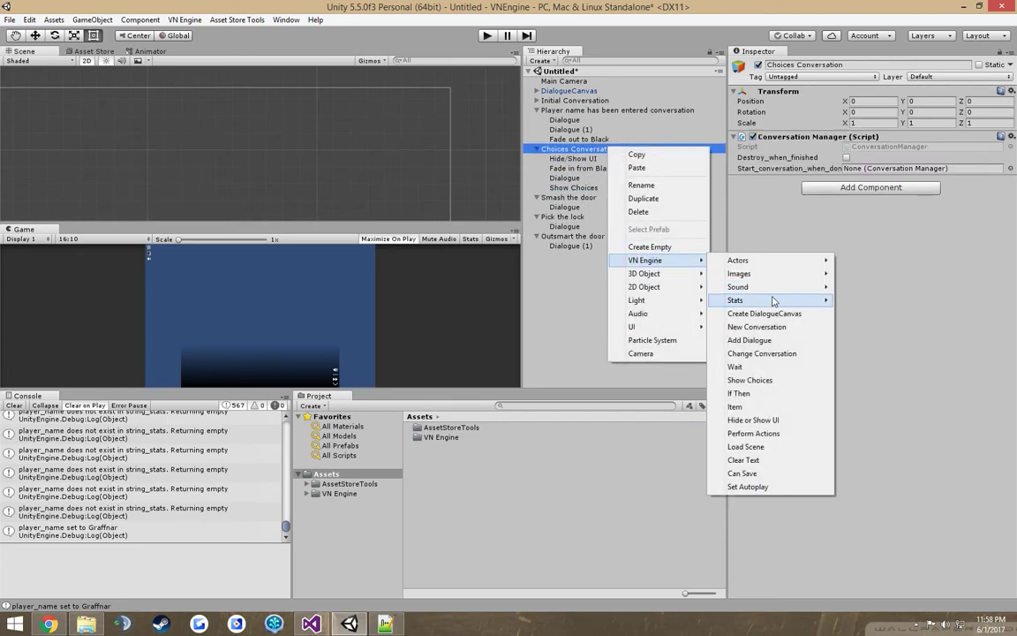
mouse_move(780, 281)
click(821, 314)
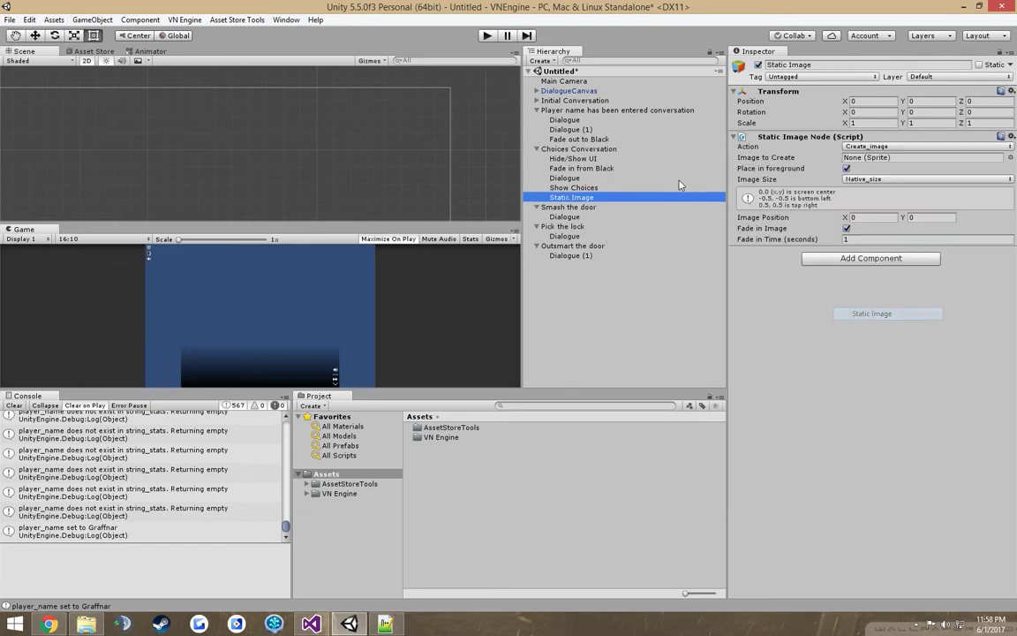
drag(600, 198, 603, 161)
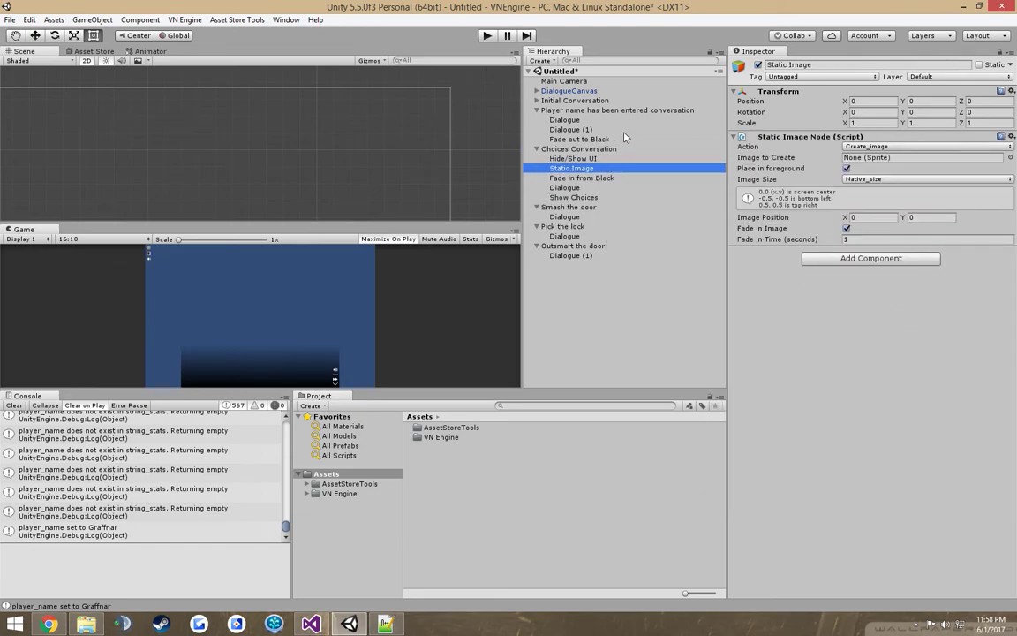
click(1011, 157)
text(d)
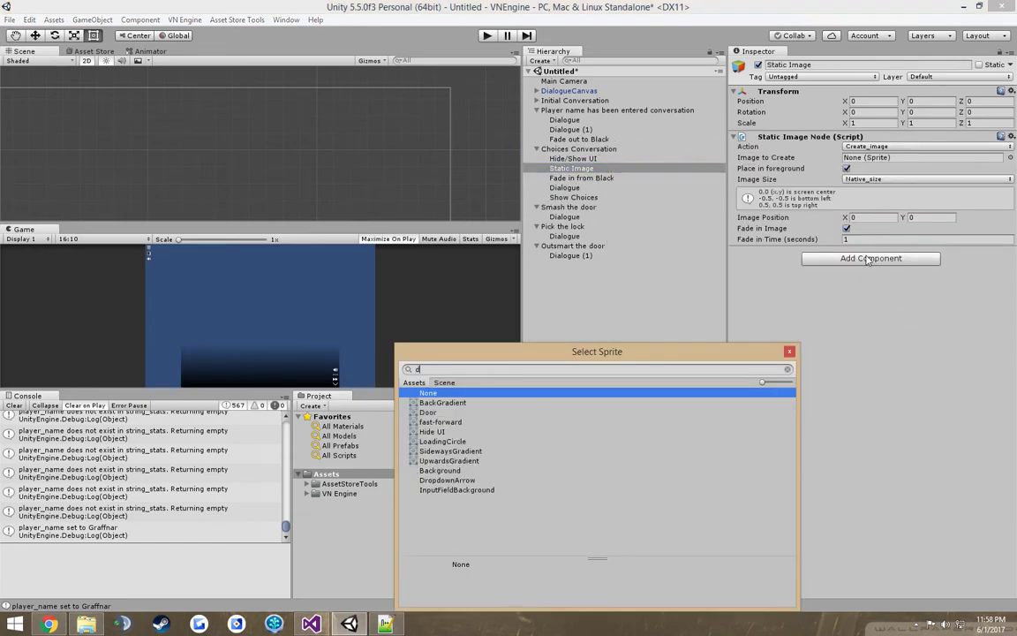
text(oor)
key(Down)
key(Return)
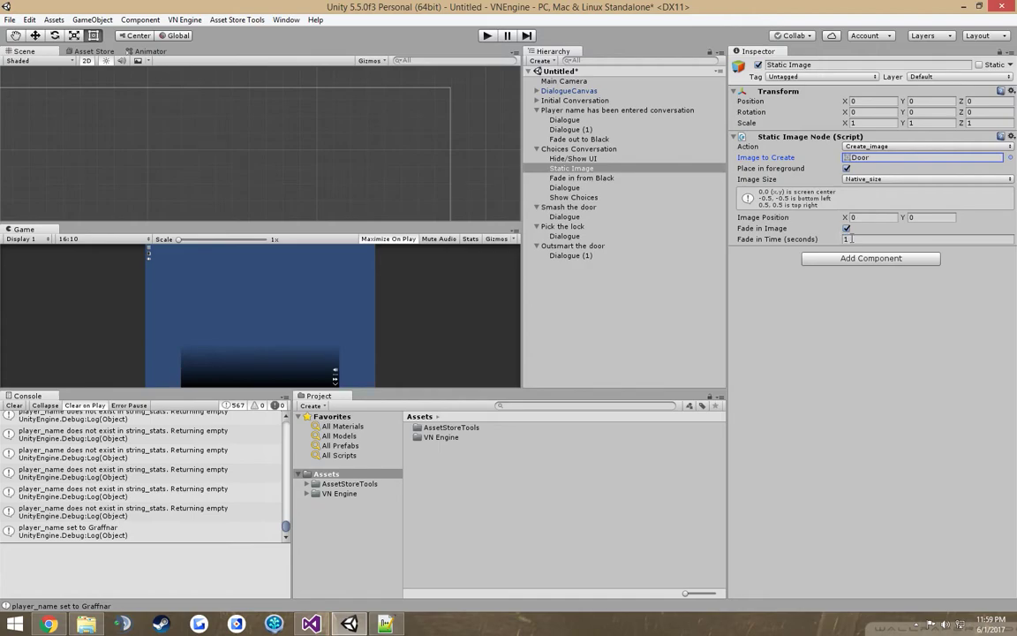
click(765, 228)
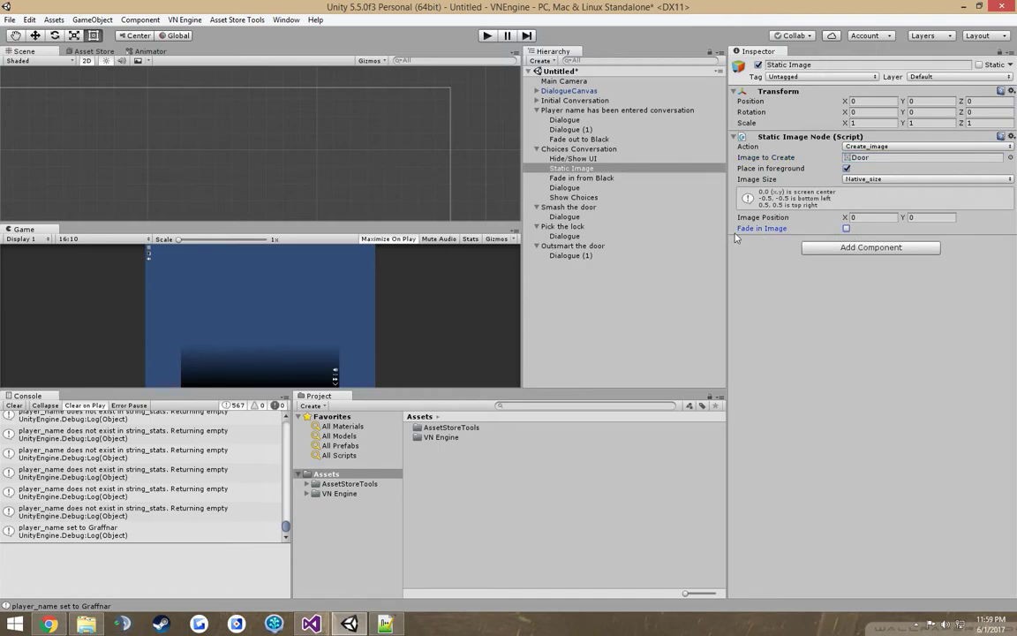
click(487, 35)
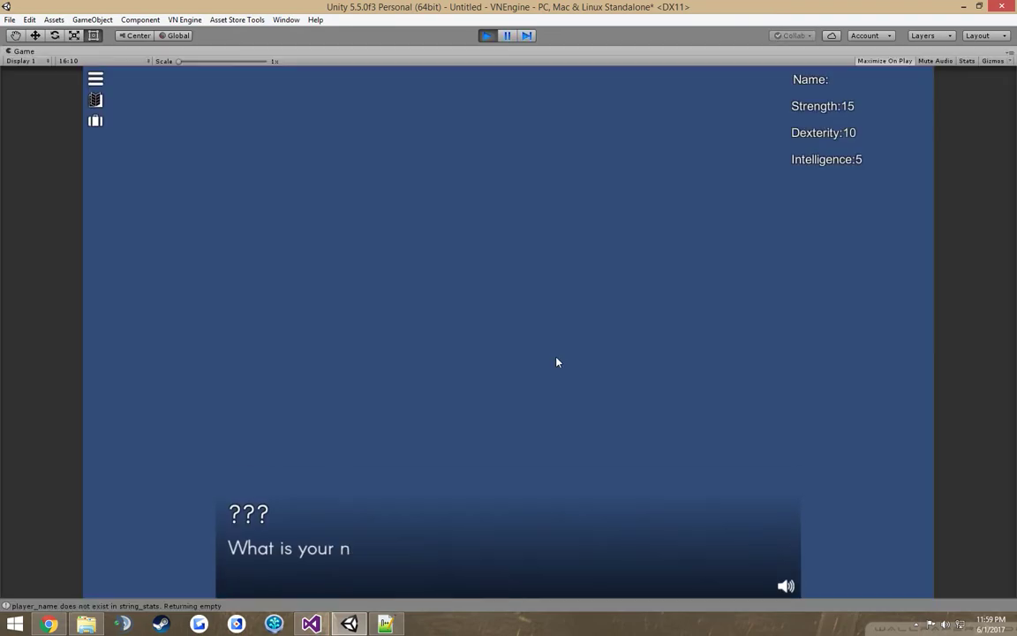
click(556, 542)
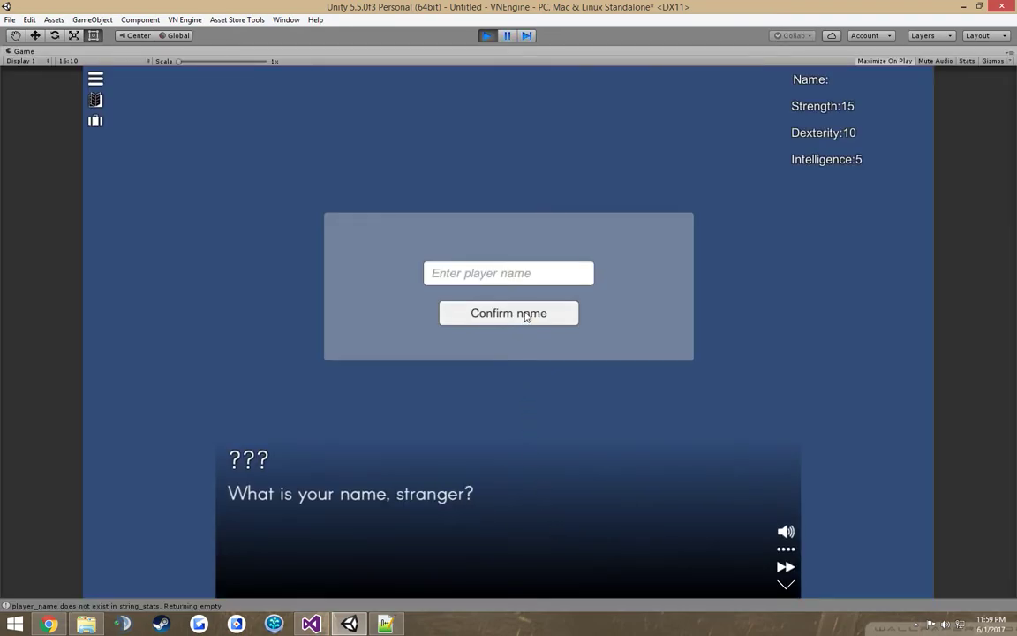
click(549, 283)
text(Graffnar)
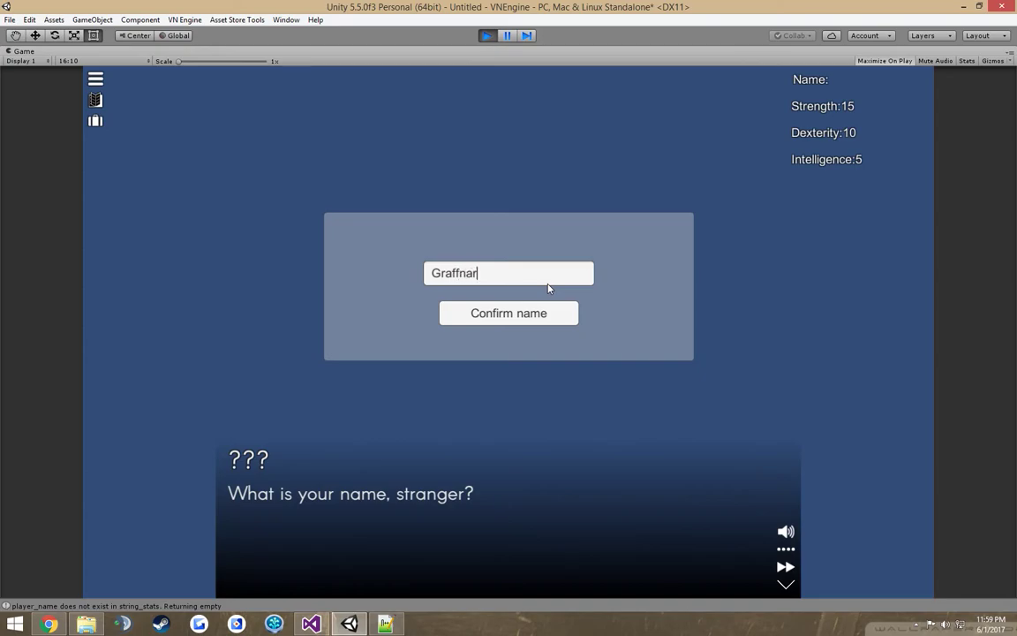
click(547, 315)
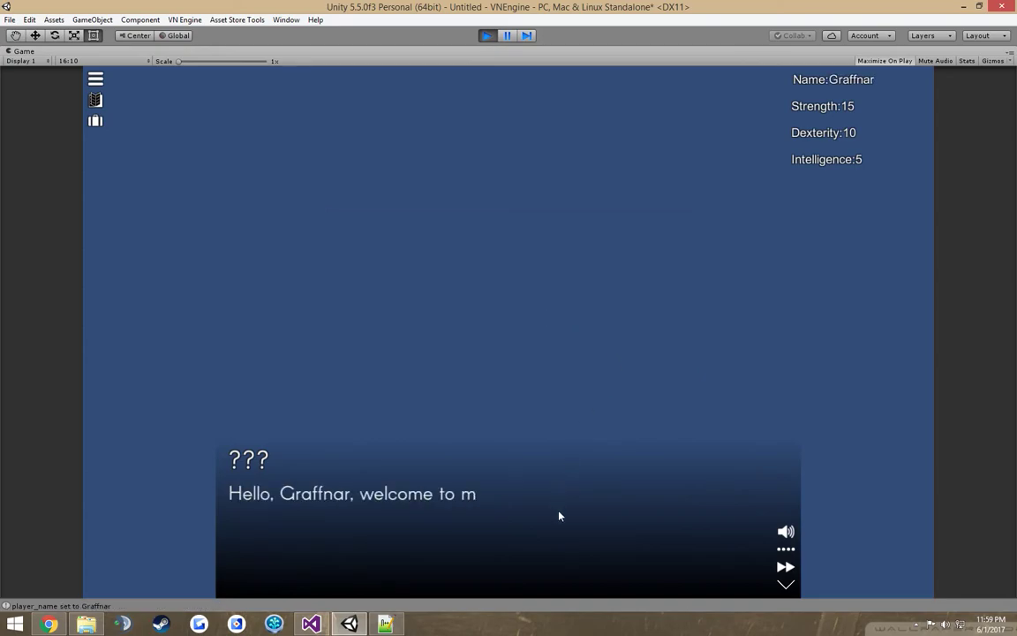
click(584, 543)
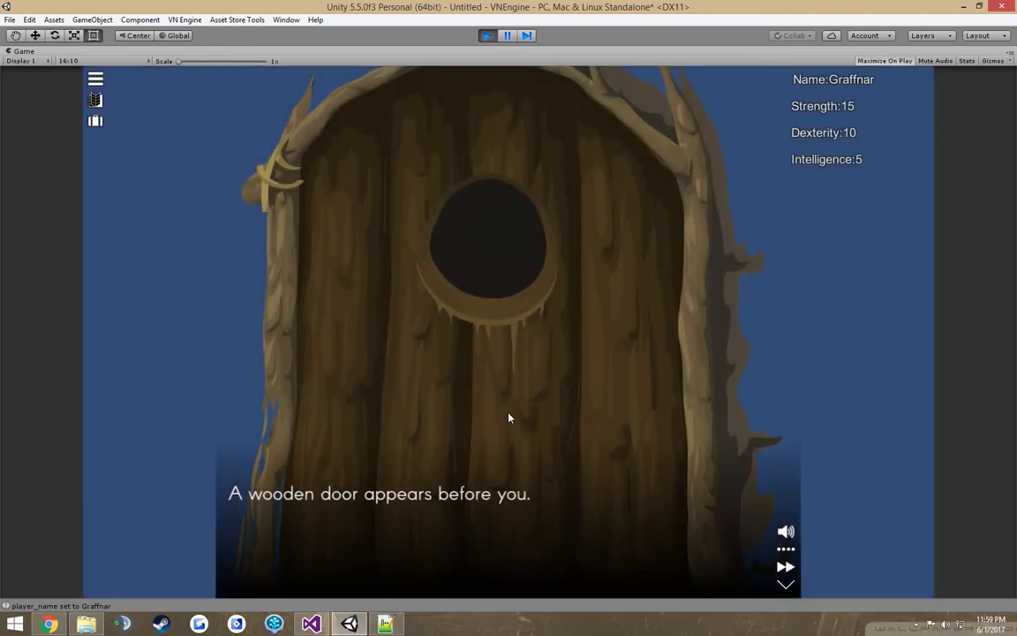
click(569, 556)
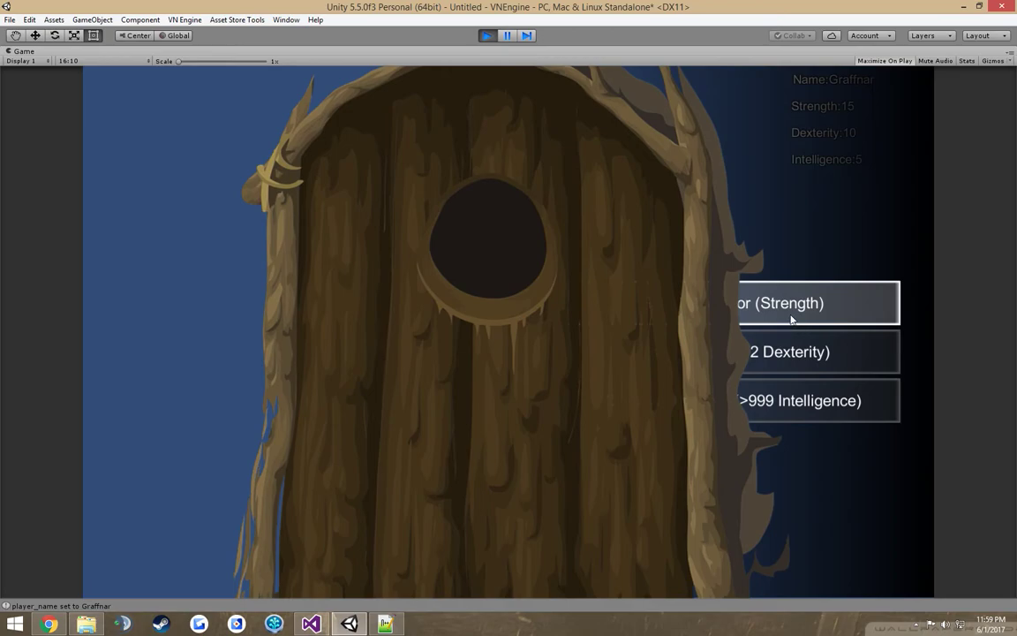
click(767, 302)
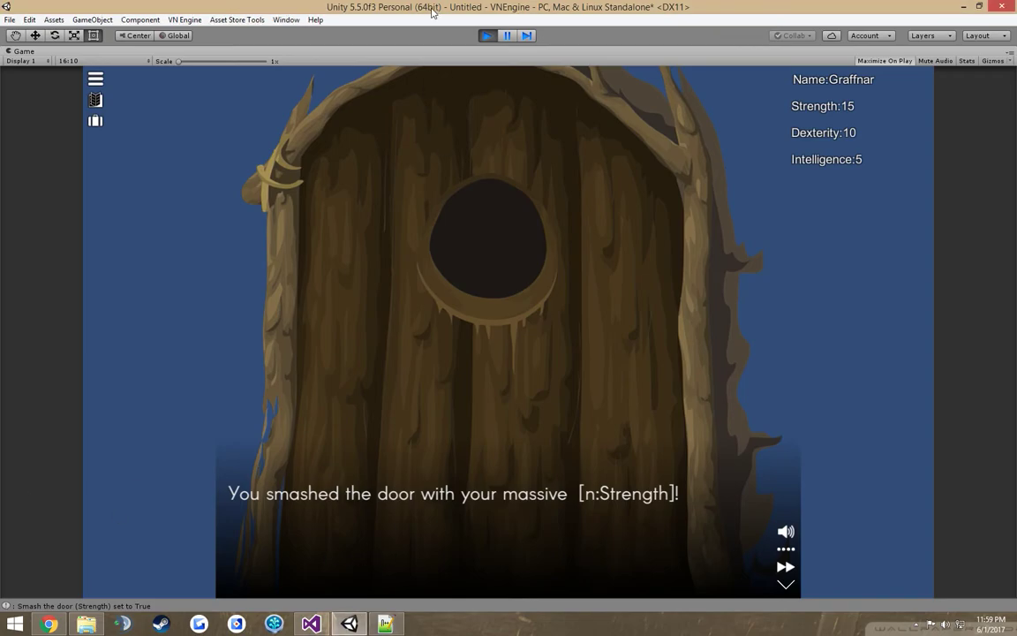
click(487, 35)
Step: Fix the Smash the door line to use [f:Strength] instead of [n:Strength]
click(582, 237)
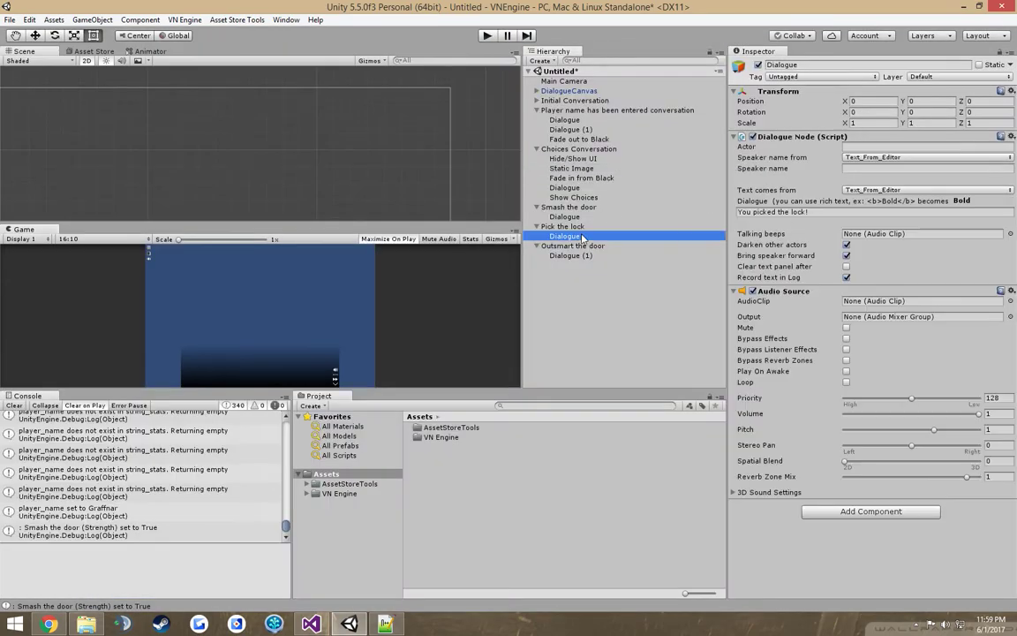
click(565, 216)
click(892, 212)
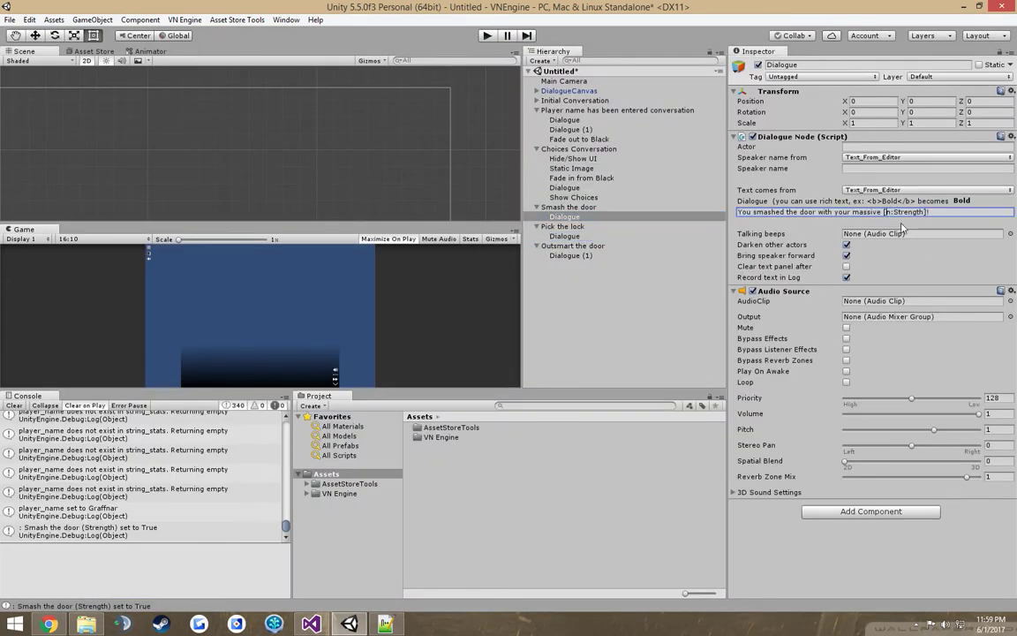
key(Delete)
key(Delete)
text($)
Step: Turn off Place in foreground on the door Static Image, then reselect the Smash the door line
click(576, 159)
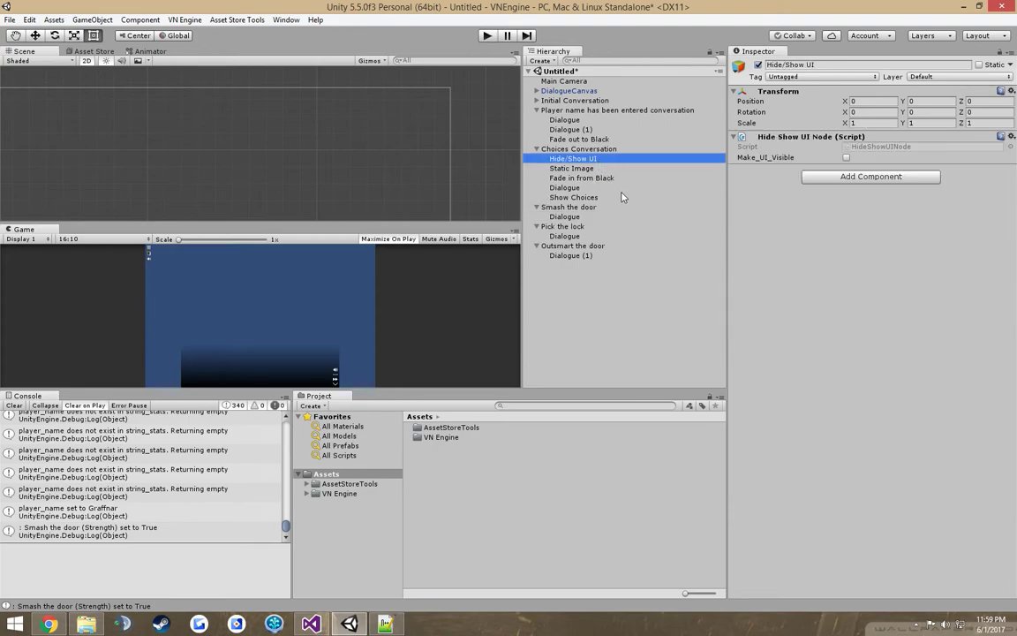
click(565, 169)
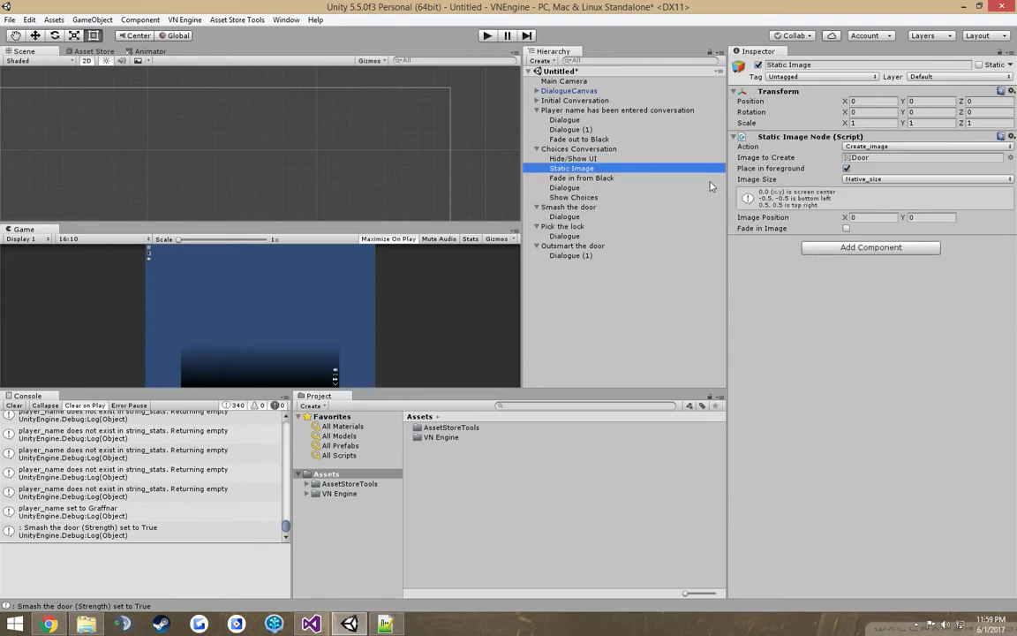
click(847, 169)
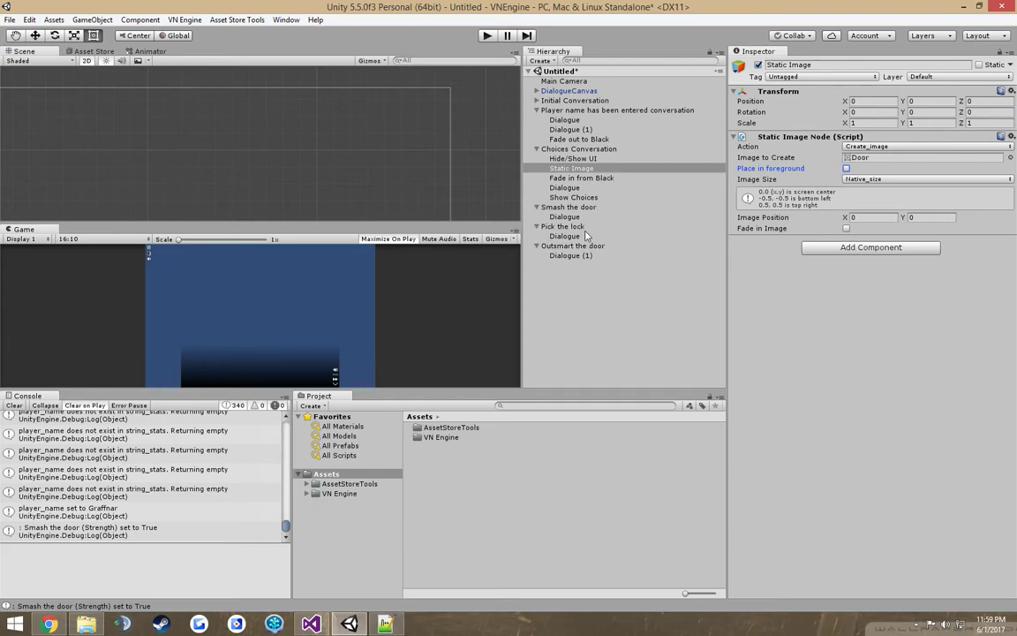
click(572, 197)
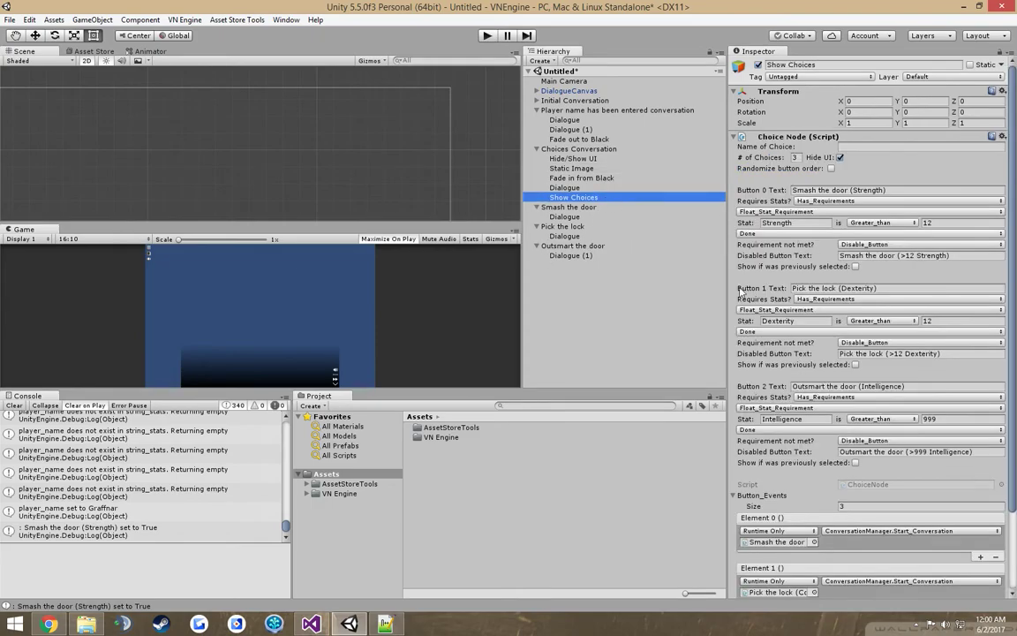
click(601, 217)
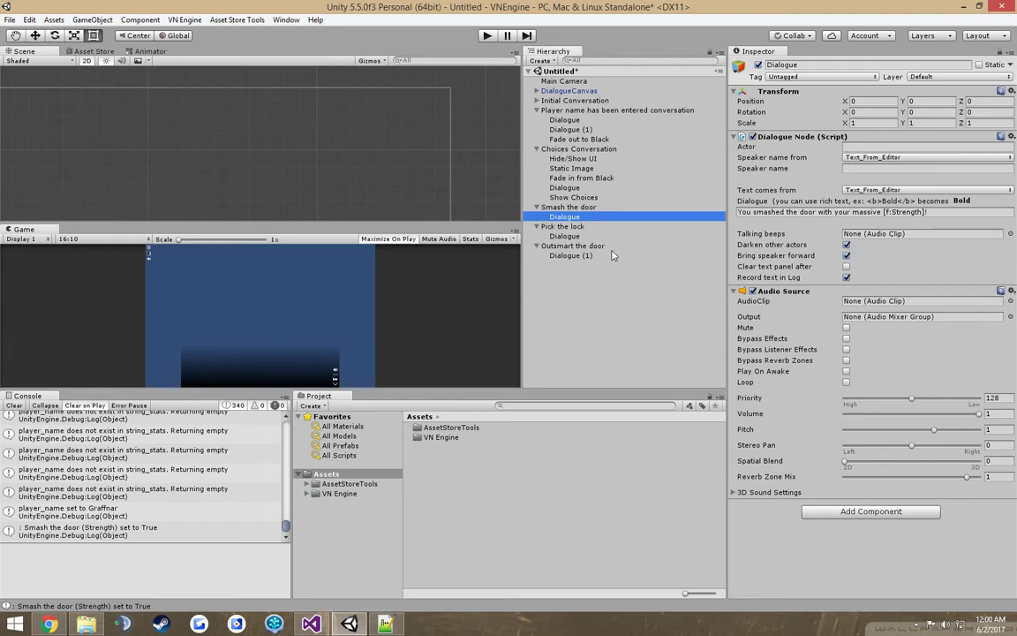
Step: Duplicate the smash line and change it to 'As you tumble through the door, you hear the audible click of a trap...'
key(ctrl+d)
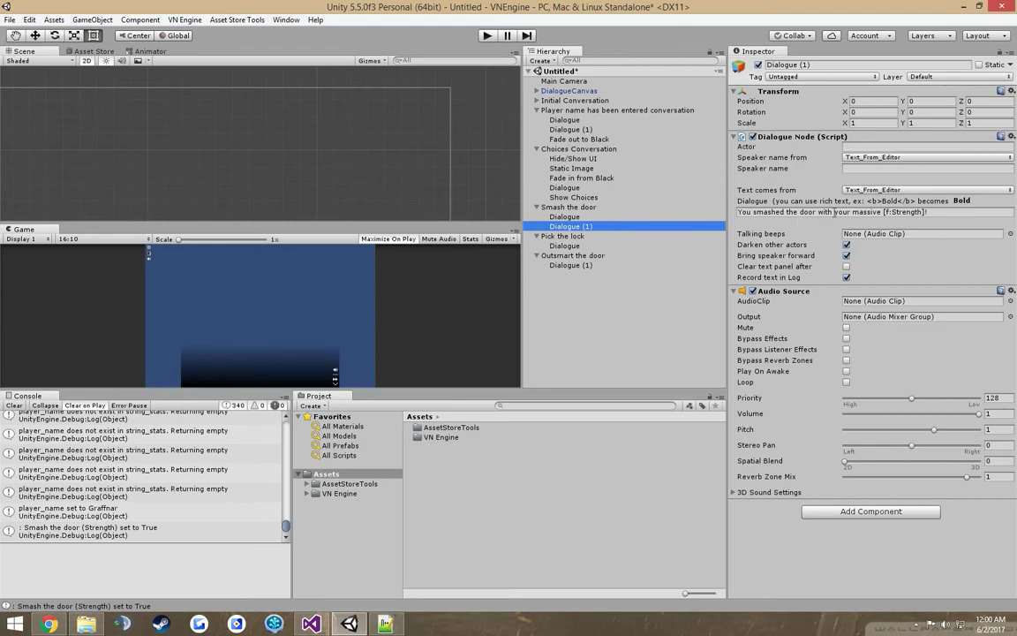
click(832, 212)
text(U)
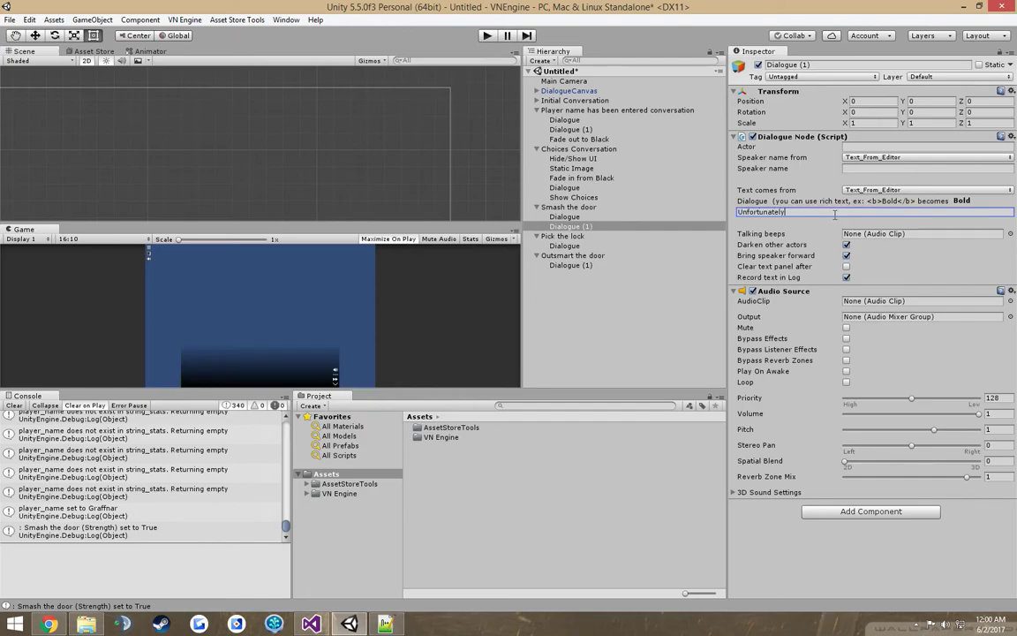
text(nfortunatel)
key(BackSpace)
key(BackSpace)
key(BackSpace)
key(BackSpace)
key(BackSpace)
key(BackSpace)
key(BackSpace)
key(BackSpace)
key(BackSpace)
key(BackSpace)
key(BackSpace)
key(BackSpace)
text(Aas you turn)
text(ble through)
text( the door, you hear the)
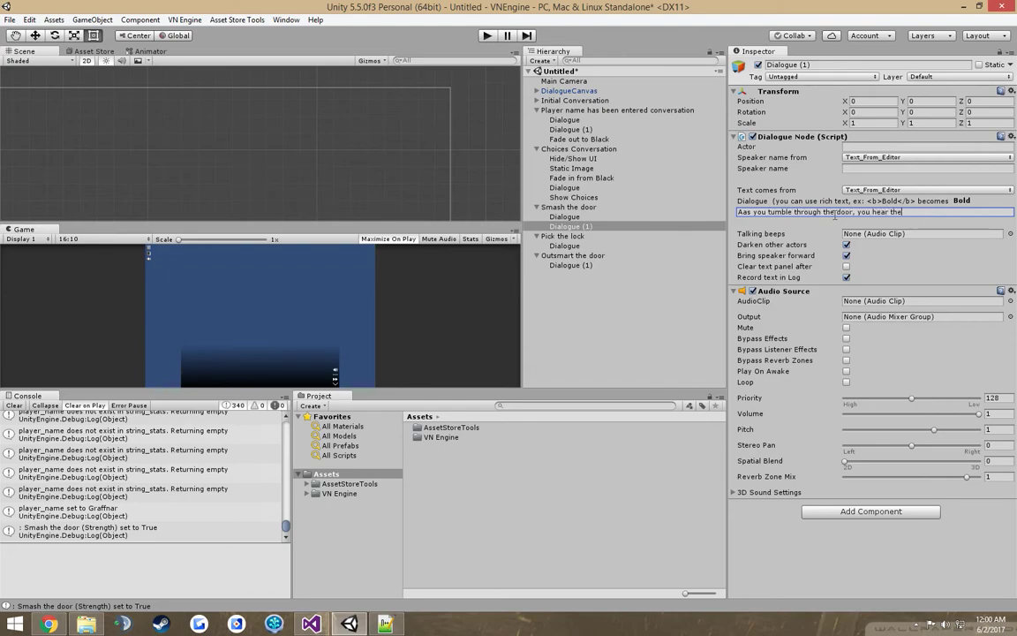
text( audible click of a trap...)
click(561, 226)
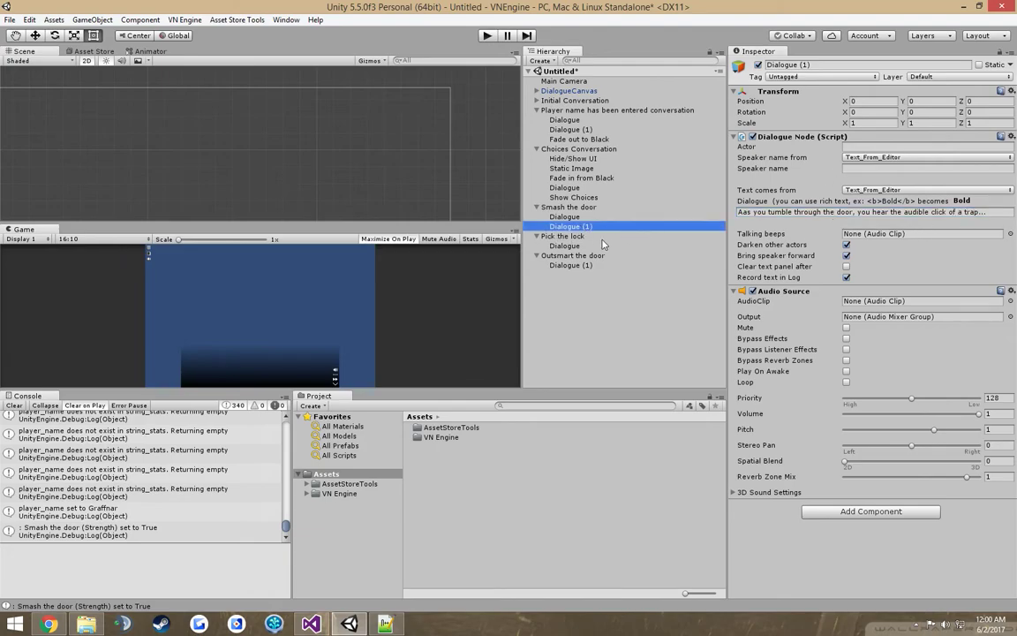
Step: Add a Generate Random Number node below Dialogue (1) in Smash the door
click(598, 218)
right_click(598, 220)
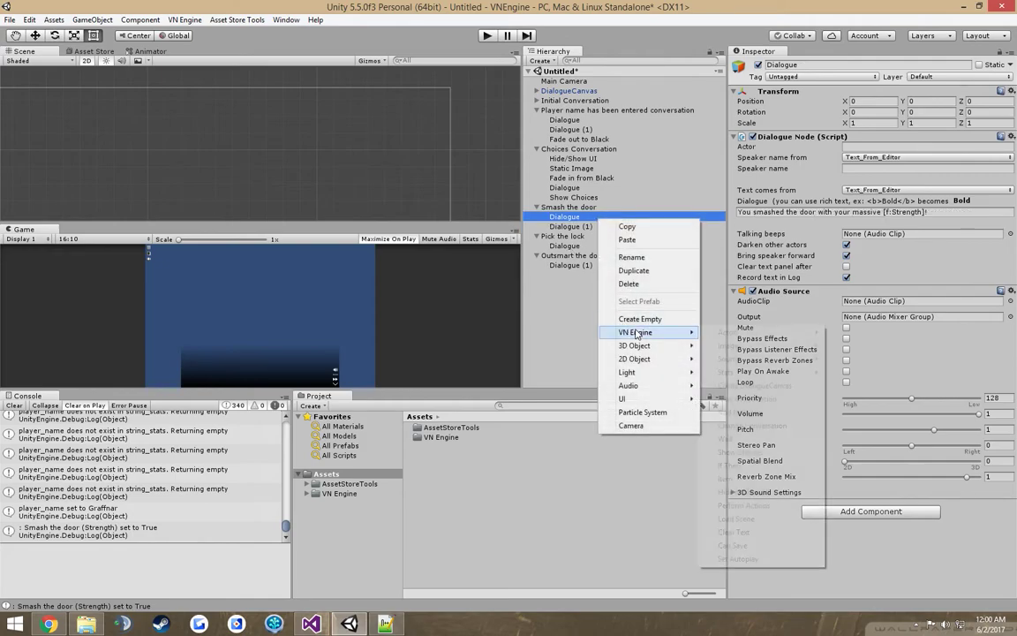
mouse_move(662, 332)
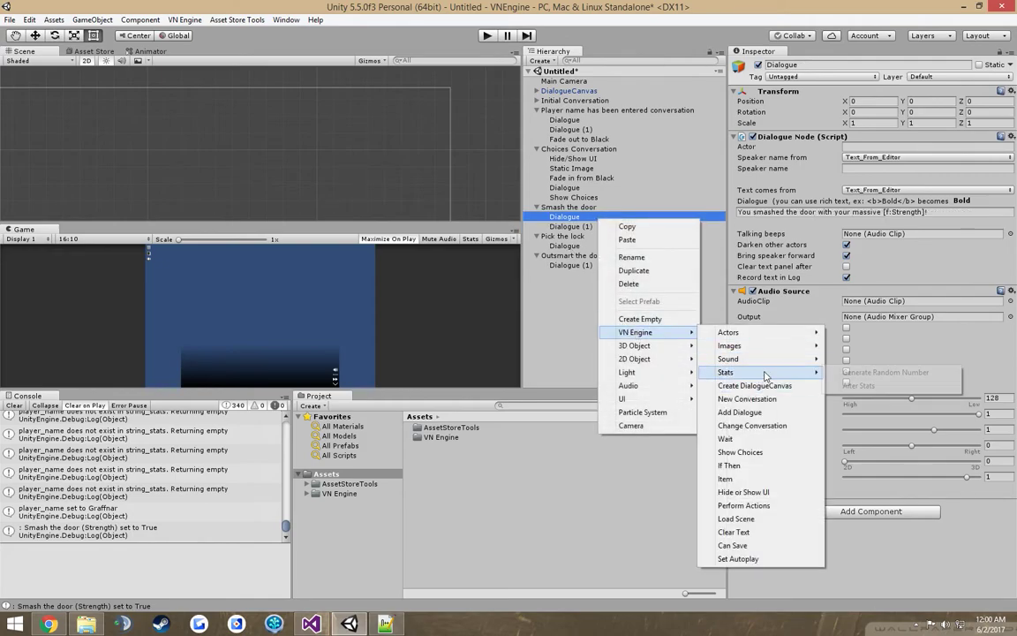
mouse_move(768, 372)
click(883, 372)
drag(603, 226, 627, 241)
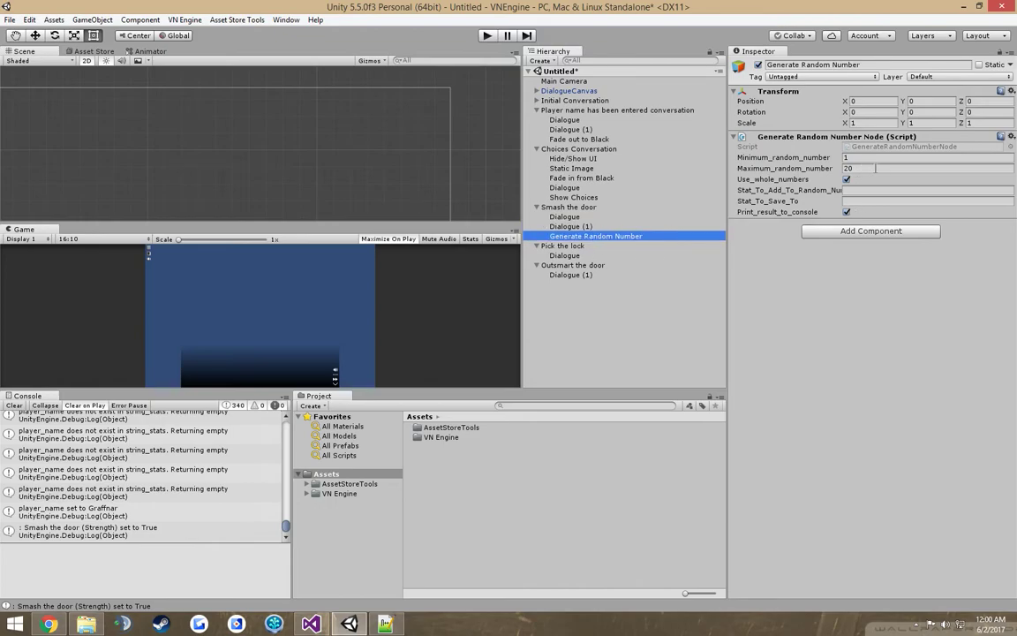
Step: Set the roll to max 10, non-whole, plus Dexterity, saved as 'Dexterity Check', printing off
click(799, 168)
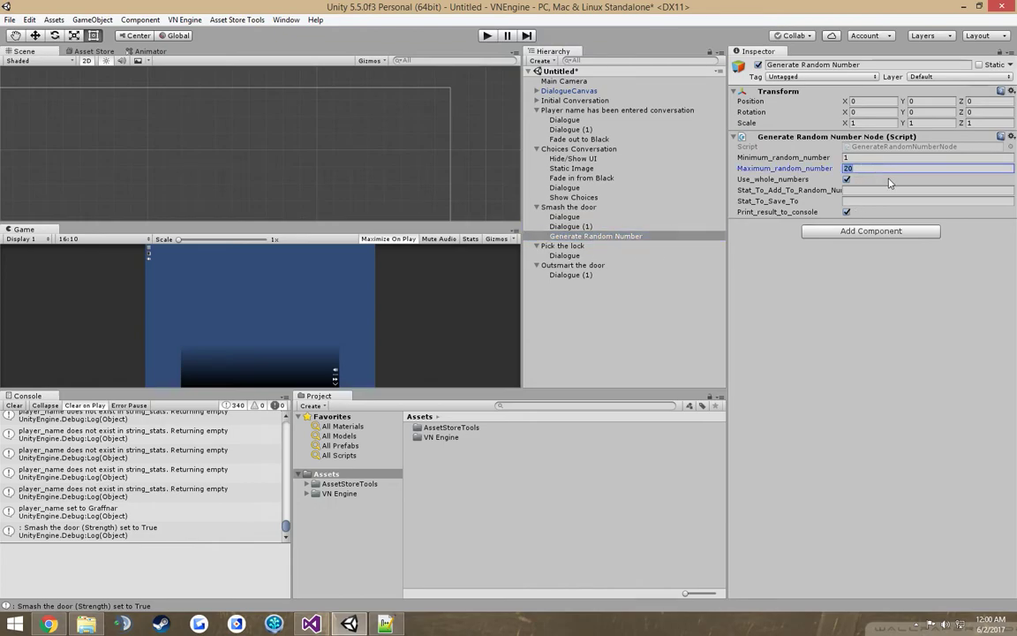
click(846, 179)
text(10)
click(888, 191)
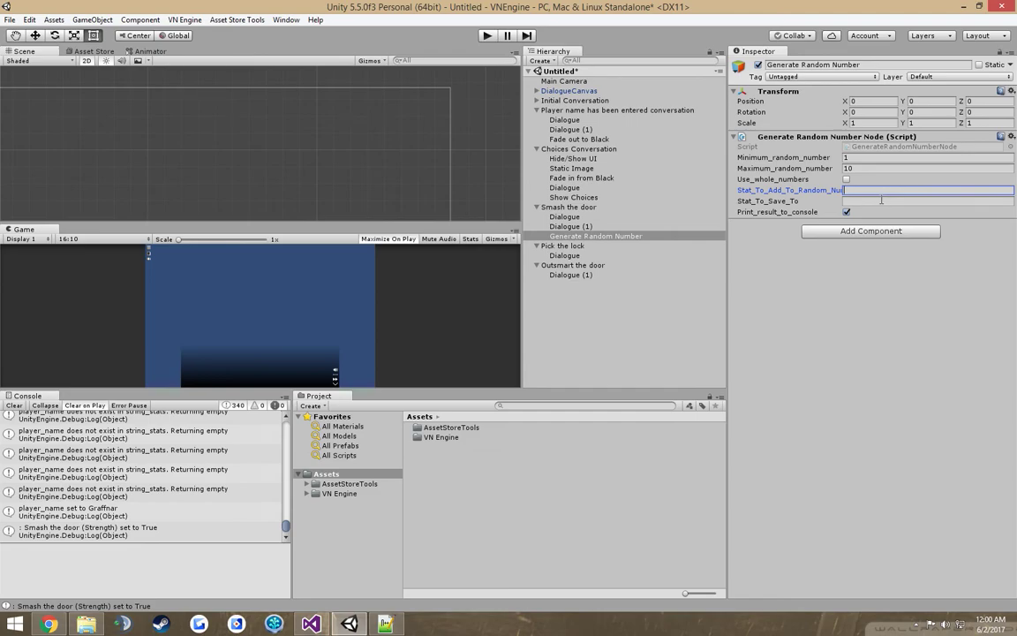
text(Strength)
key(ctrl+a)
text(Dexterity)
key(Tab)
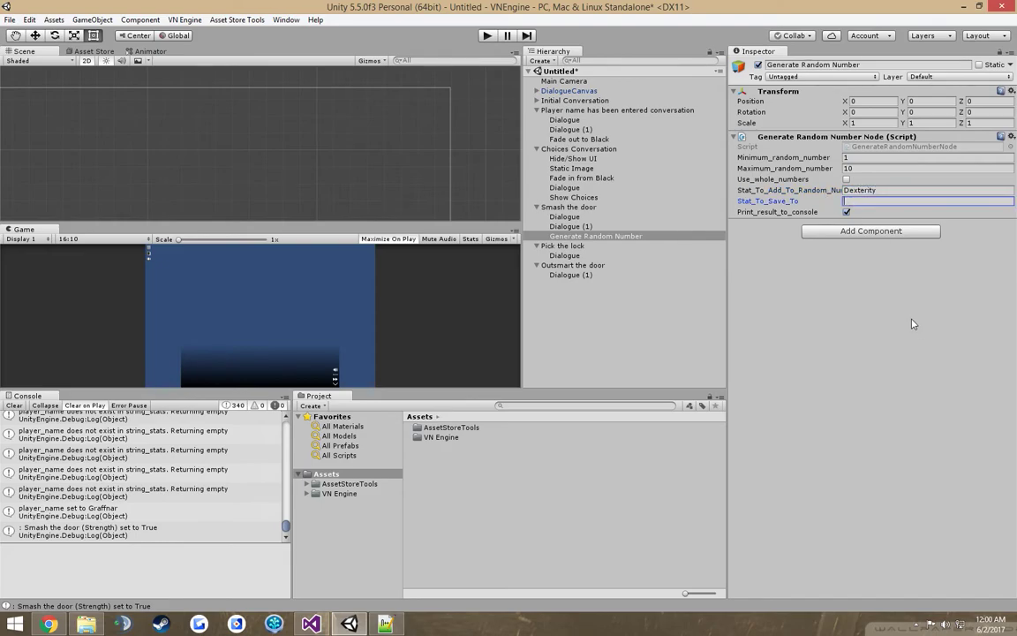
text(Dexterity )
text(Dheck)
click(847, 212)
Step: Duplicate the trap line into Dialogue (2) reading 'You rolled a [f:Dexterity Check] on your dexterity check!'
click(644, 227)
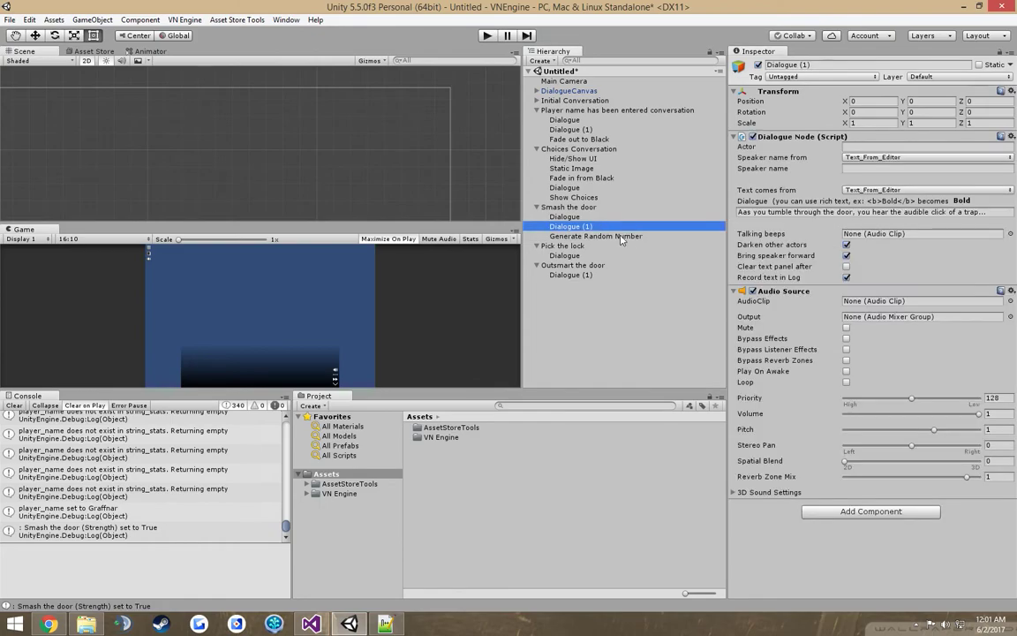
key(ctrl+d)
click(811, 213)
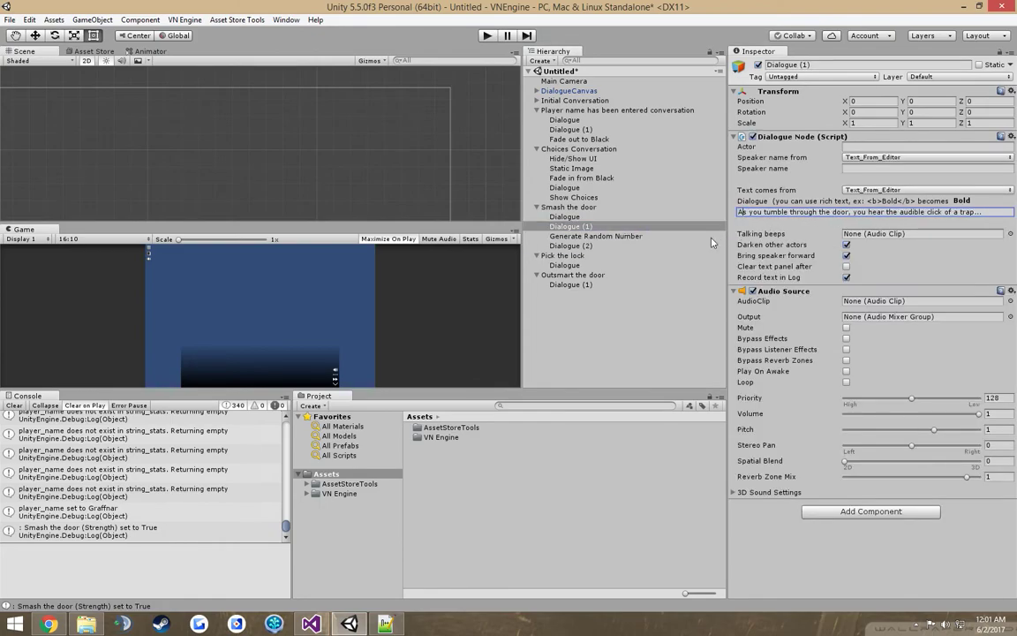
click(600, 247)
click(811, 212)
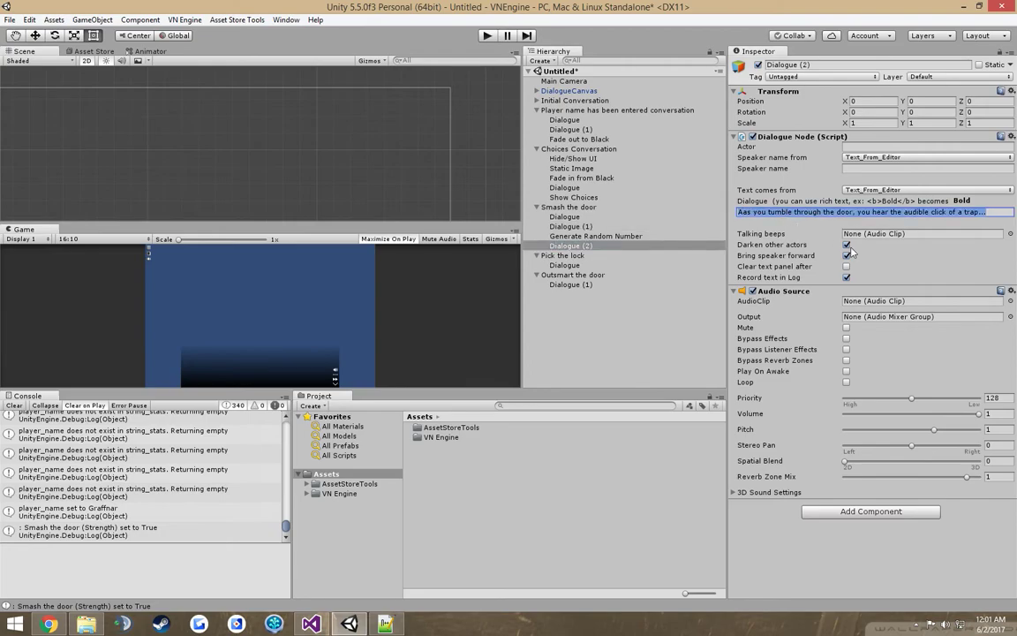
text(You rolled a )
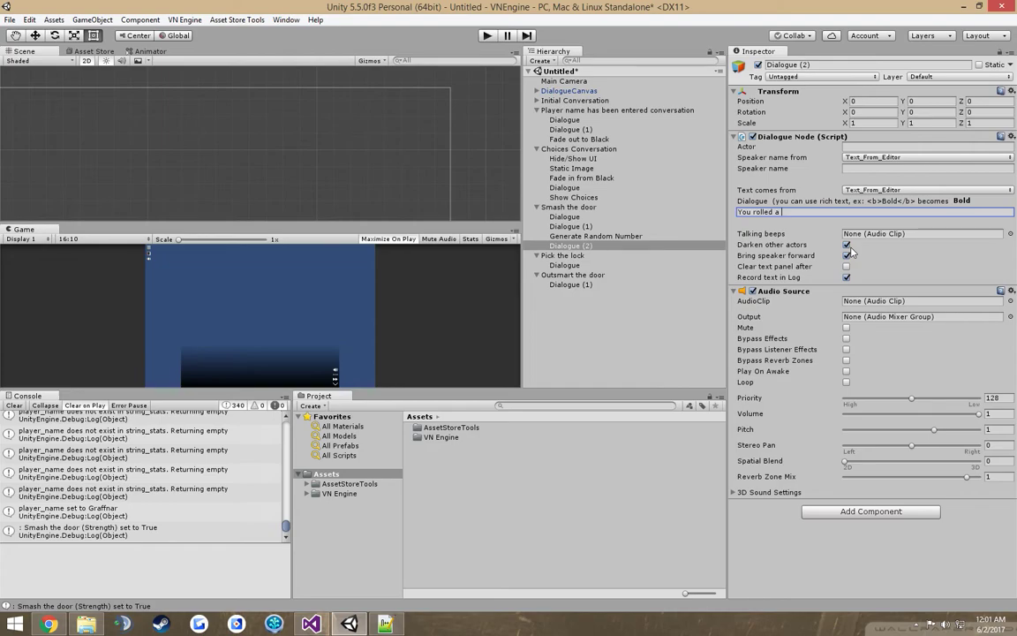
text([f:Dexterity Check] on your dexterity check!)
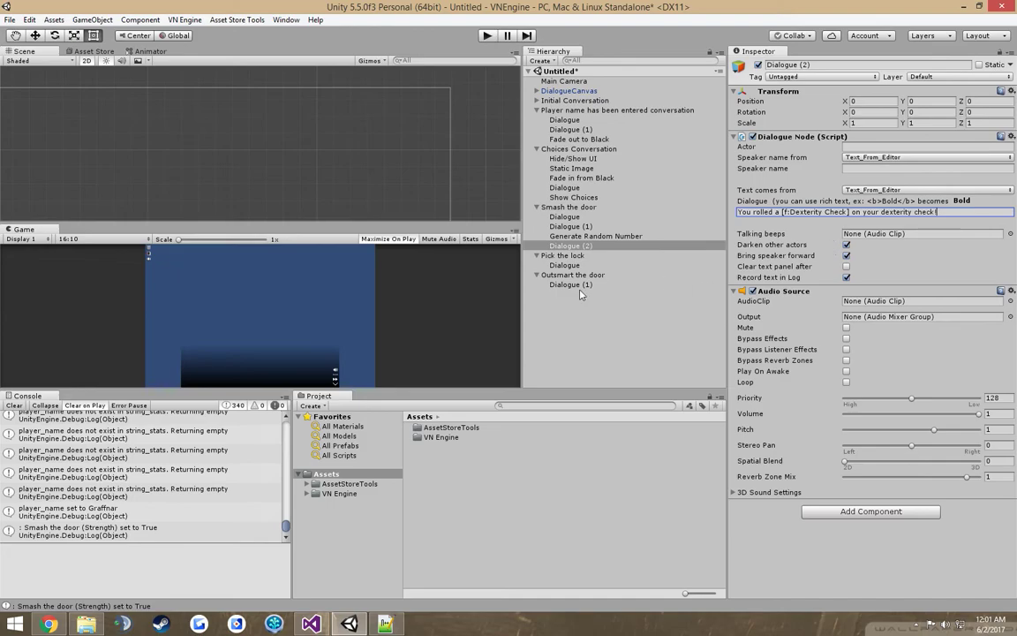
click(846, 212)
right_click(608, 236)
Step: Add an If Then node below Dialogue (2) named 'Dexterity Check > 15'
mouse_move(671, 350)
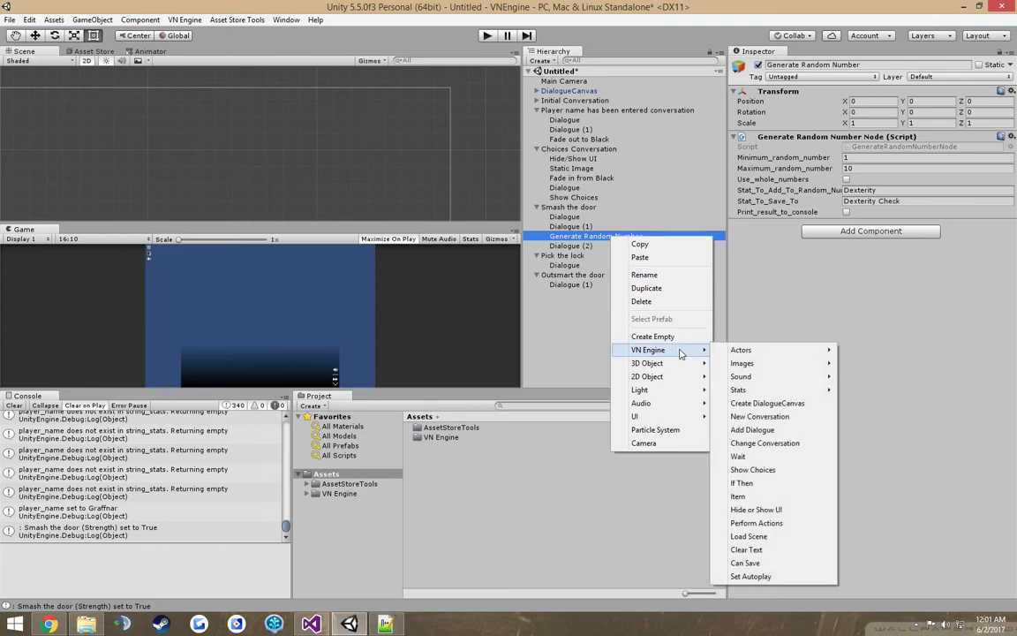
click(742, 483)
drag(576, 247, 585, 260)
click(835, 66)
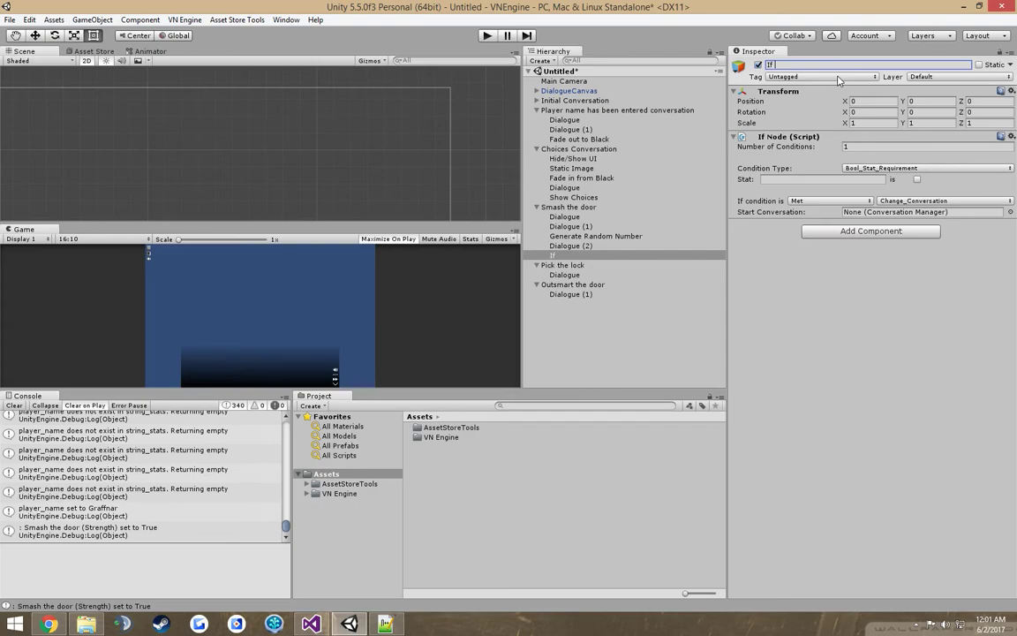
text(Dexterity Check > 15)
key(Return)
click(831, 67)
click(828, 66)
drag(830, 66, 776, 67)
key(ctrl+c)
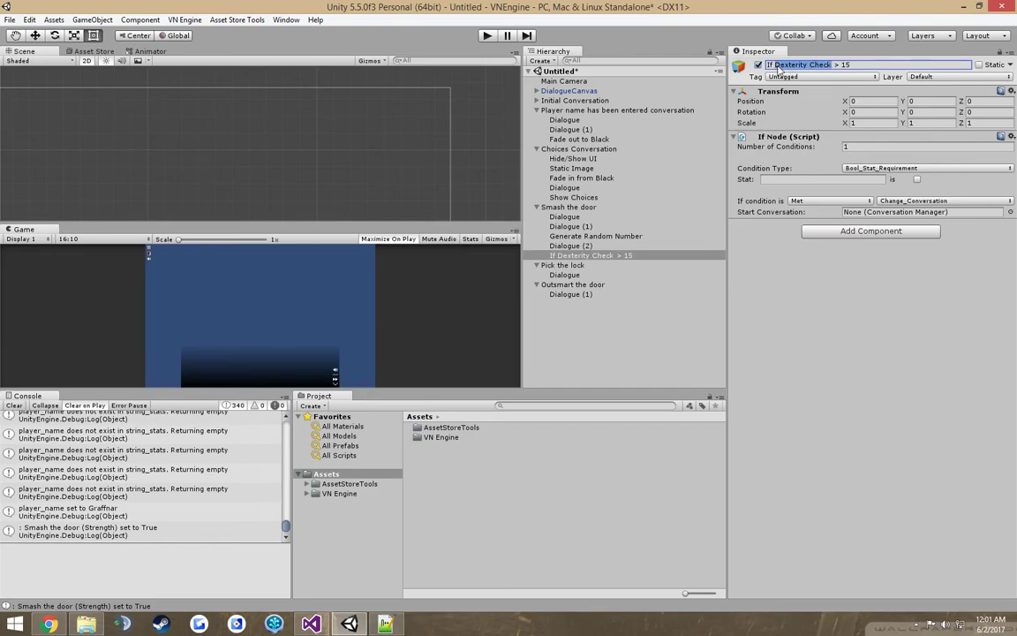
Step: Set its condition to Float_Stat_Requirement on Dexterity Check, Less_than 15
click(883, 168)
click(878, 195)
click(804, 180)
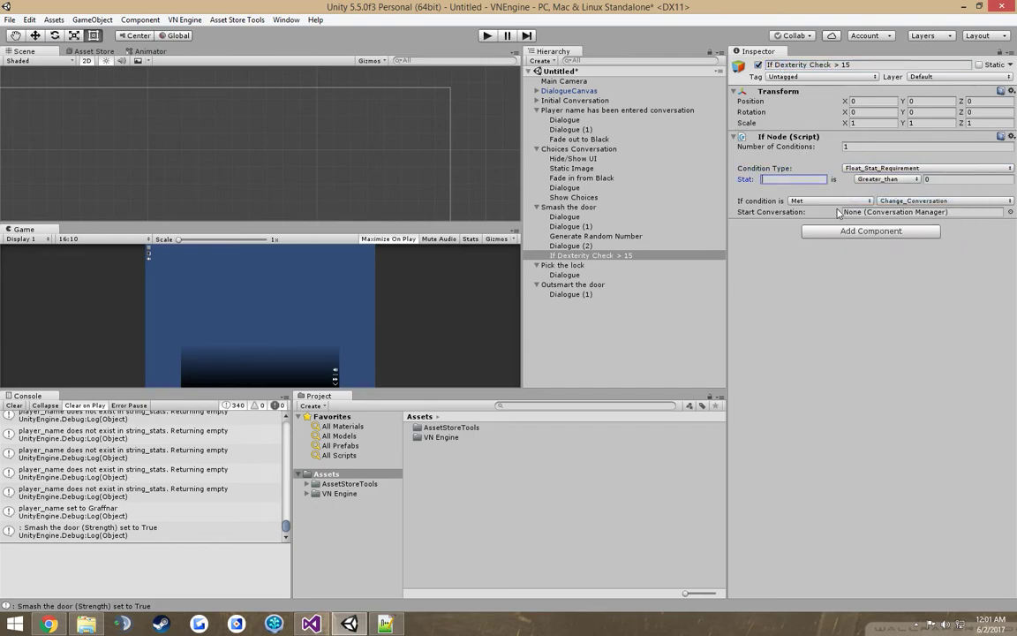
key(ctrl+v)
click(952, 180)
text(1)
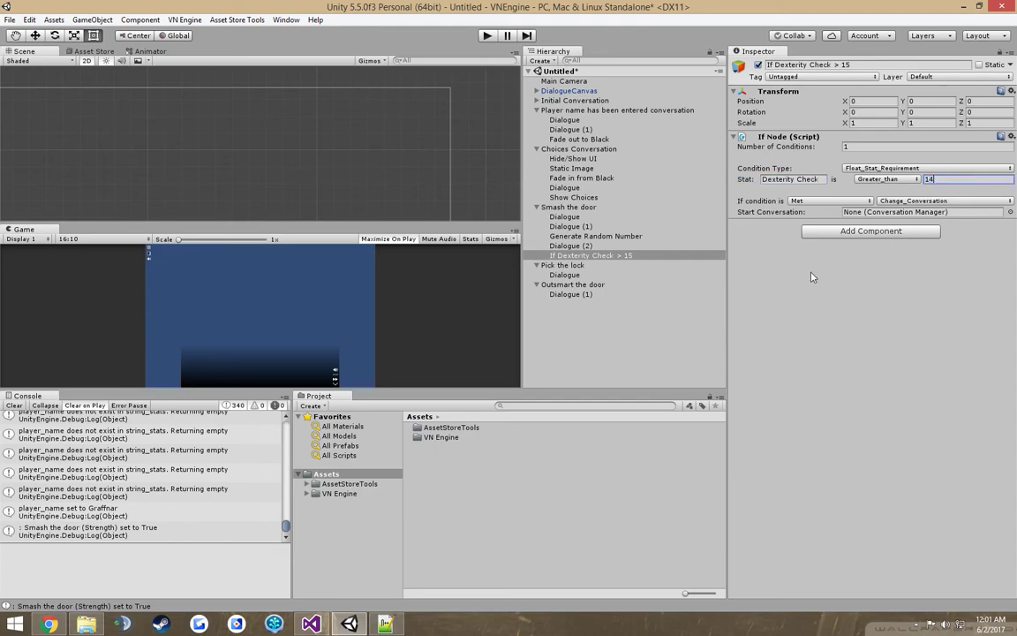
click(902, 181)
click(892, 205)
click(597, 309)
click(536, 265)
click(536, 275)
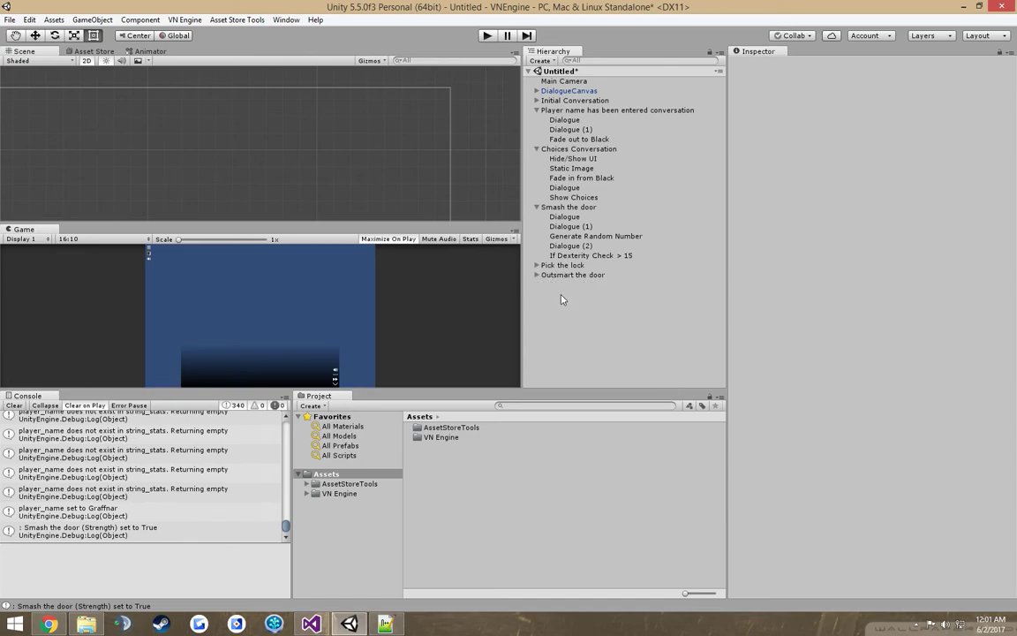
right_click(563, 297)
Step: Create a new conversation named 'You died! conversation'
mouse_move(621, 411)
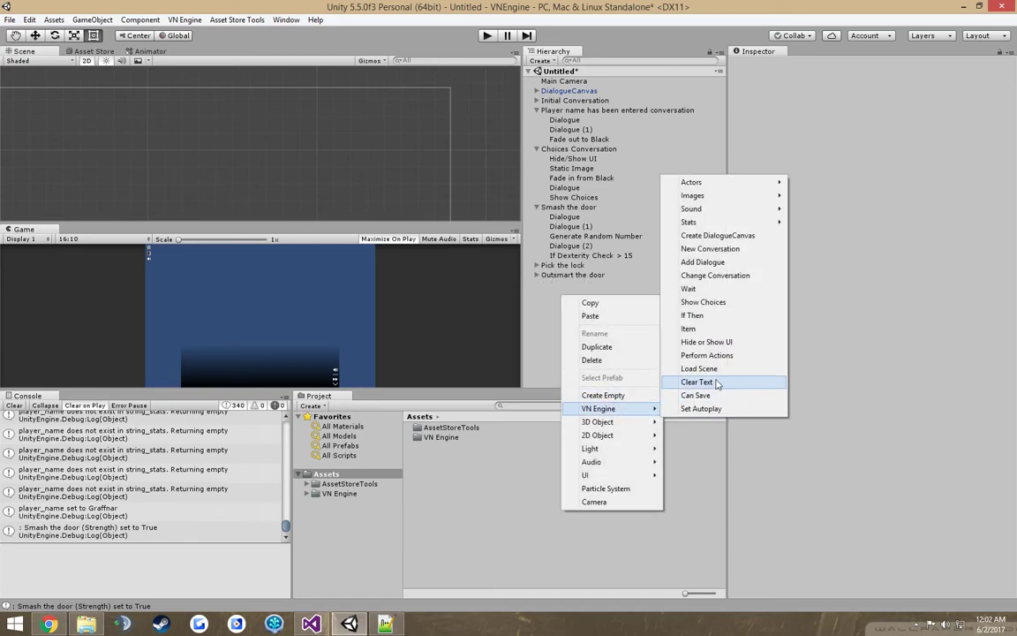
click(726, 251)
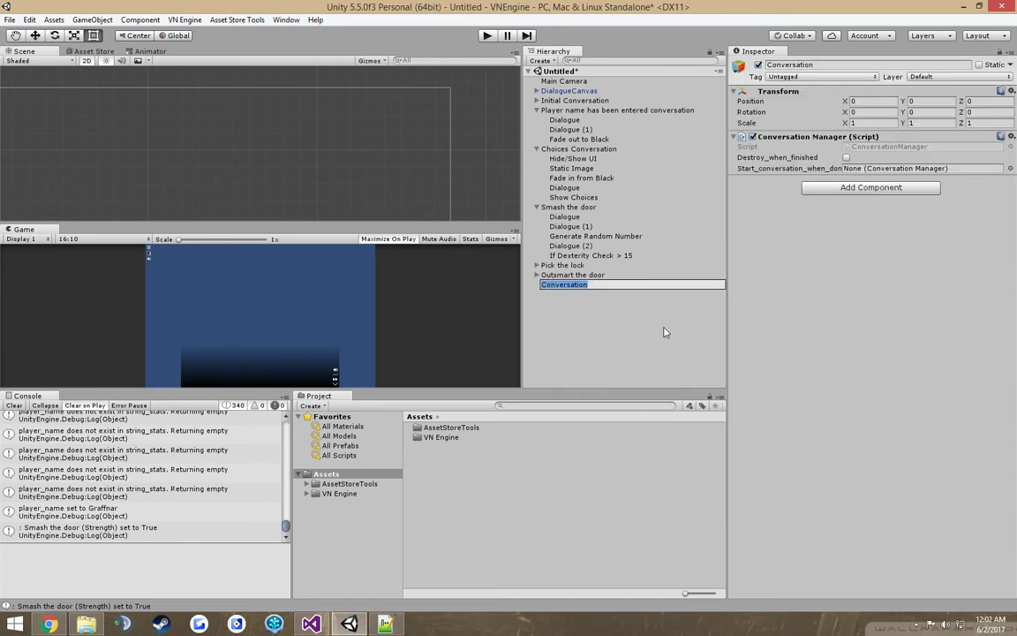
text(You died! conversation)
key(Return)
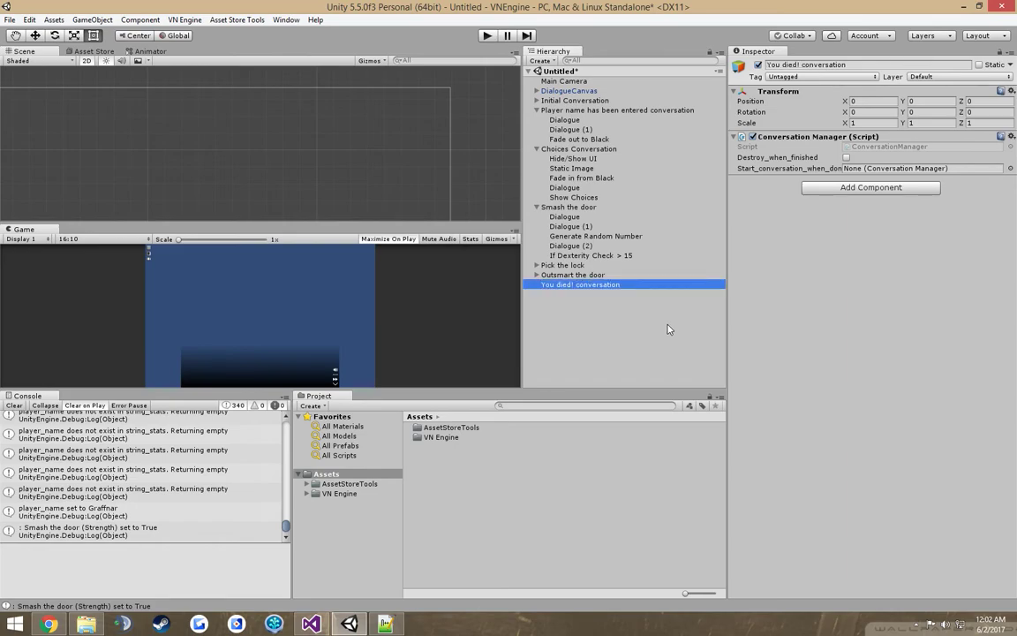
Step: Give it a Dialogue line reading 'You fell in a spiked pit and died! Oh noes!'
click(571, 226)
key(ctrl+c)
click(604, 284)
key(ctrl+v)
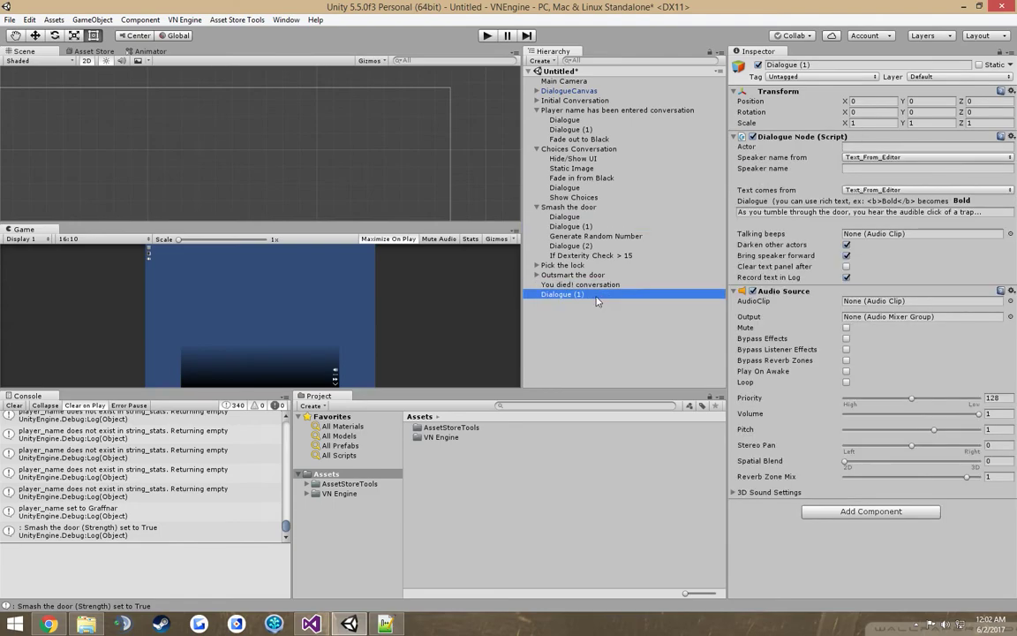
drag(596, 301, 583, 285)
click(826, 213)
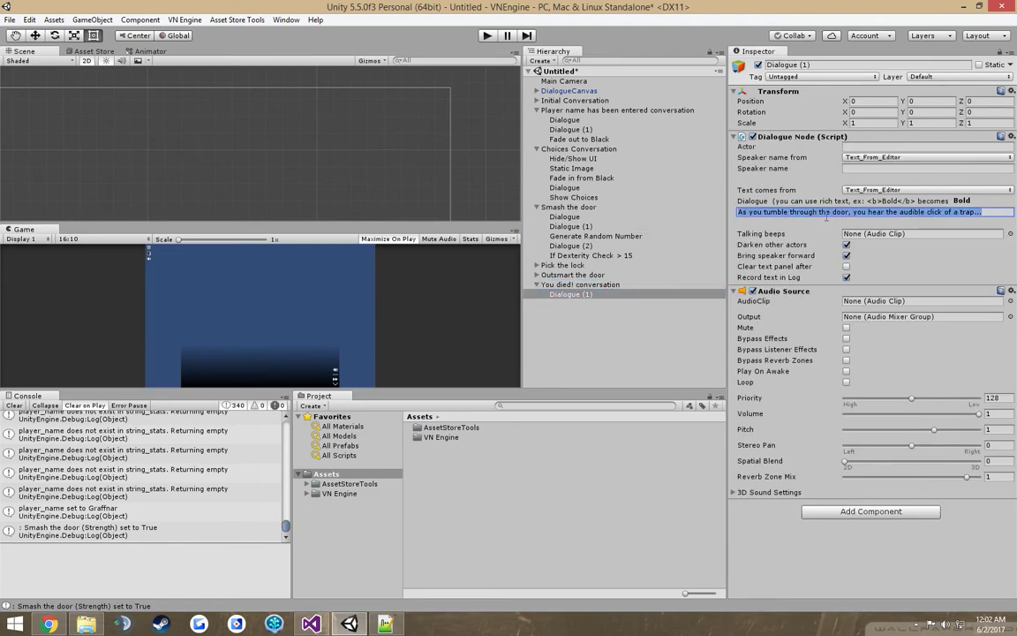
text(You fell in a spi)
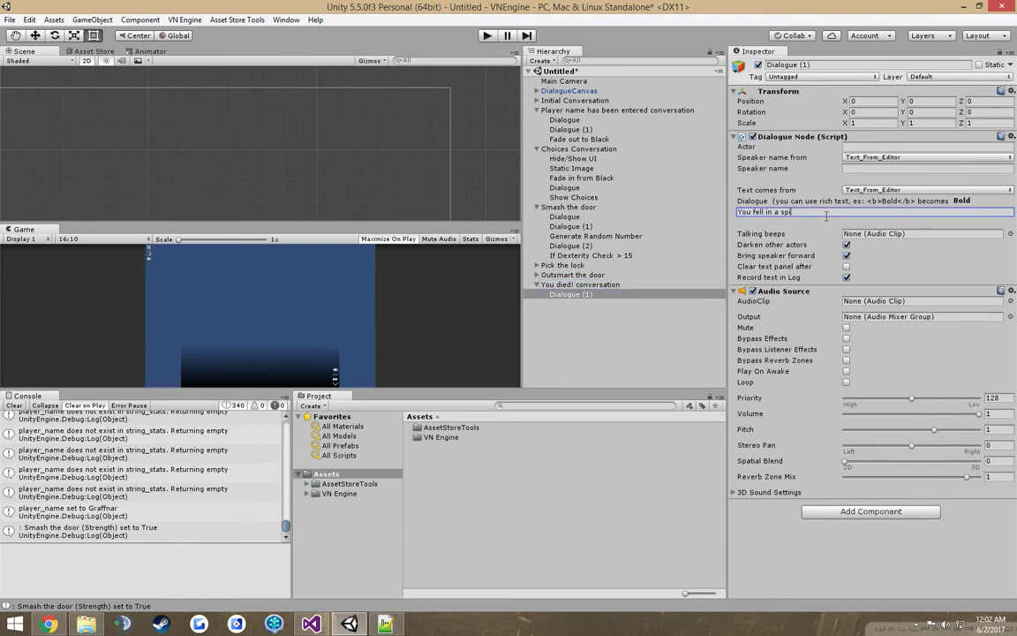
text(ked pit and died! Oh noes!)
click(645, 255)
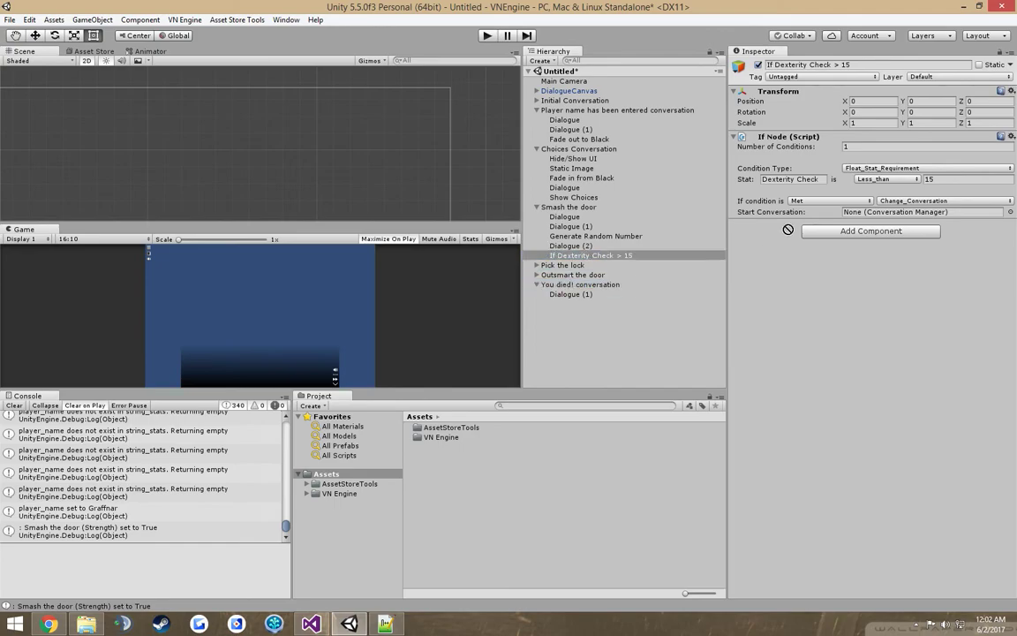
Step: Set the If node's Start Conversation to 'You died! conversation'
click(894, 212)
click(536, 207)
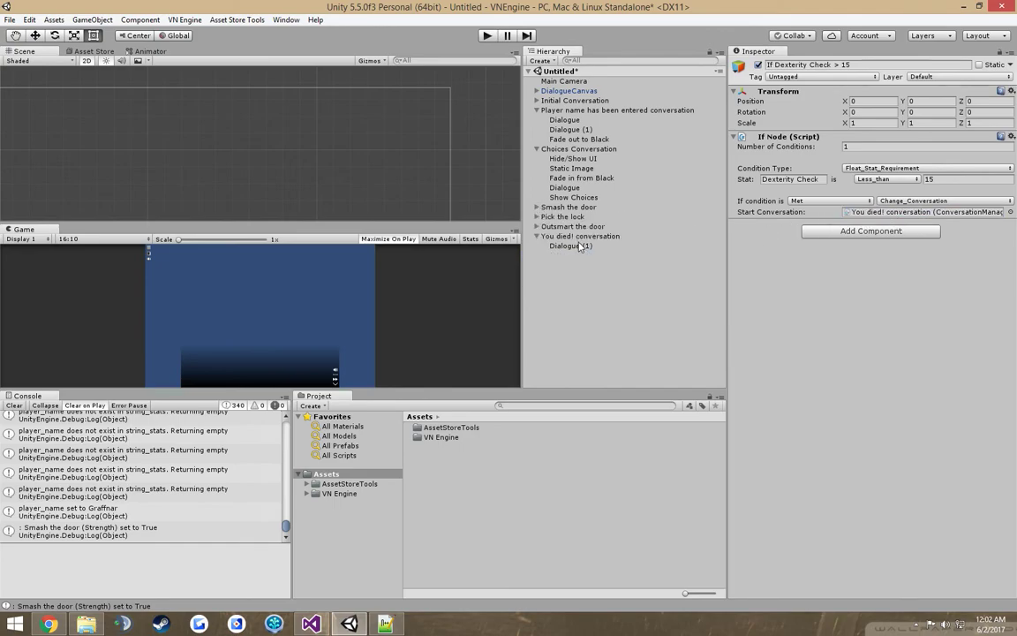
drag(583, 236, 543, 212)
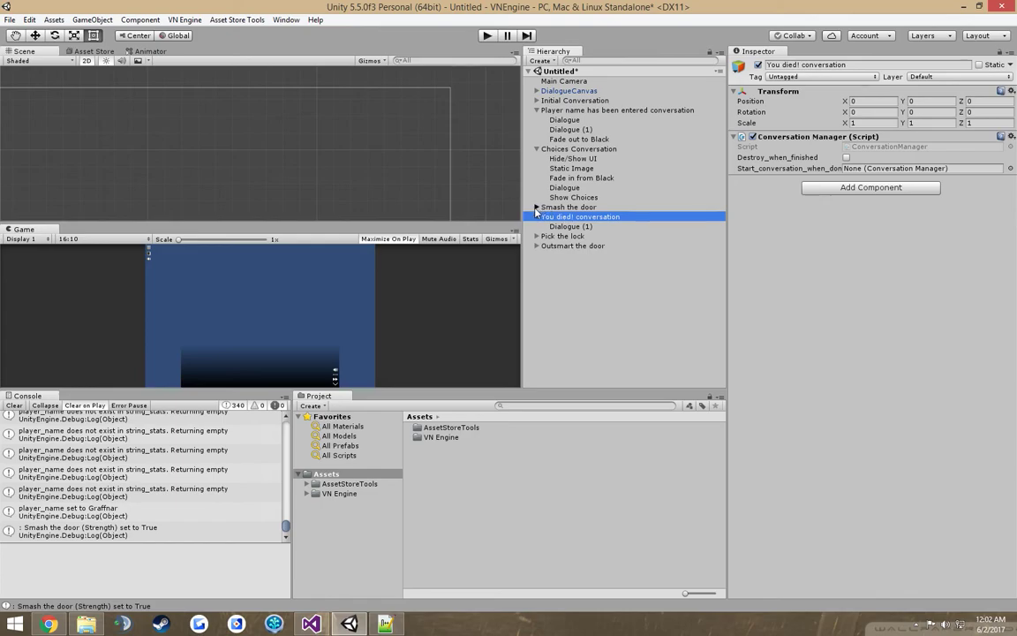
click(536, 207)
Step: Duplicate Dialogue (2) into Dialogue (3) reading 'You successfully avoided the trap! You truly are a hero...'
click(606, 256)
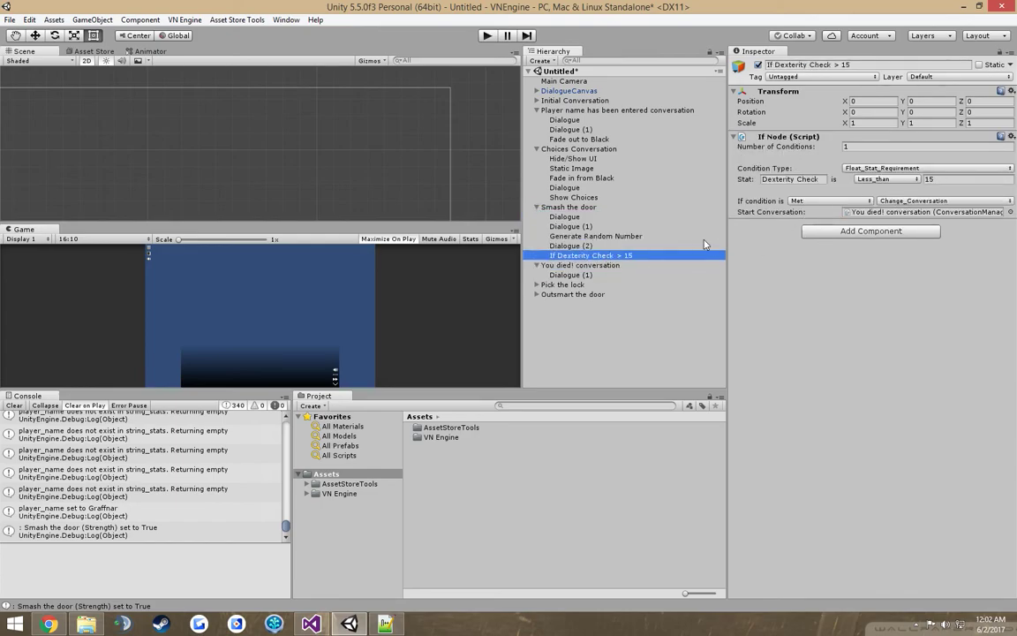
key(Up)
key(ctrl+d)
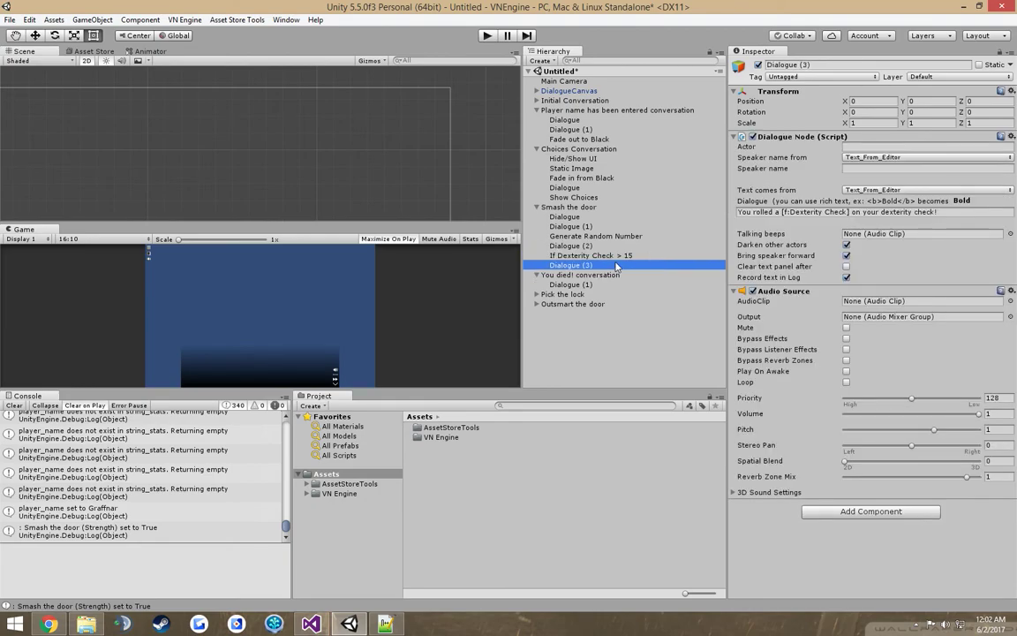
click(634, 255)
click(630, 265)
click(831, 212)
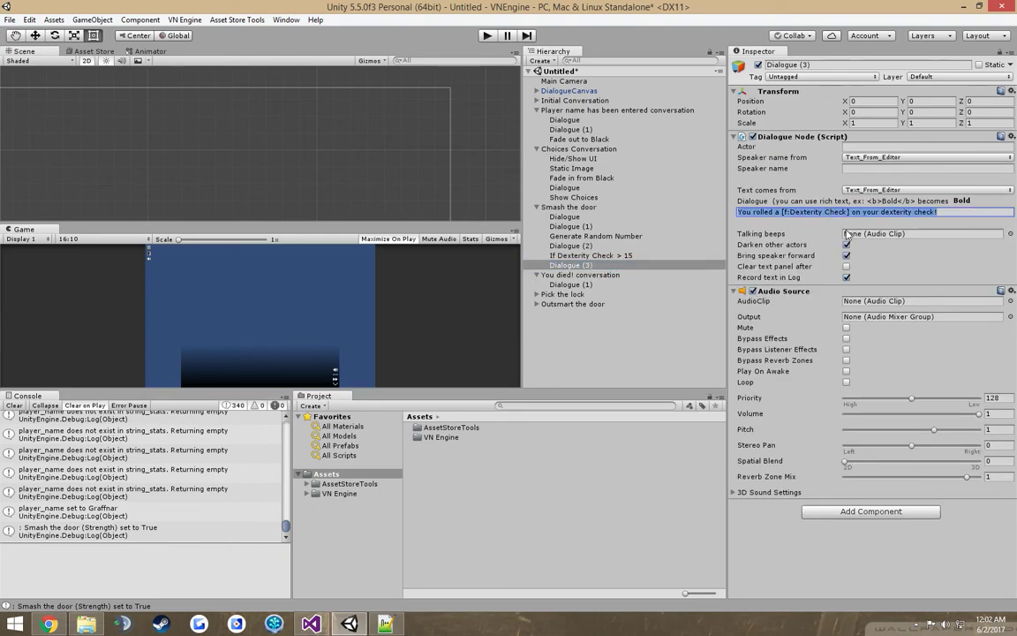
text(You successfully avo)
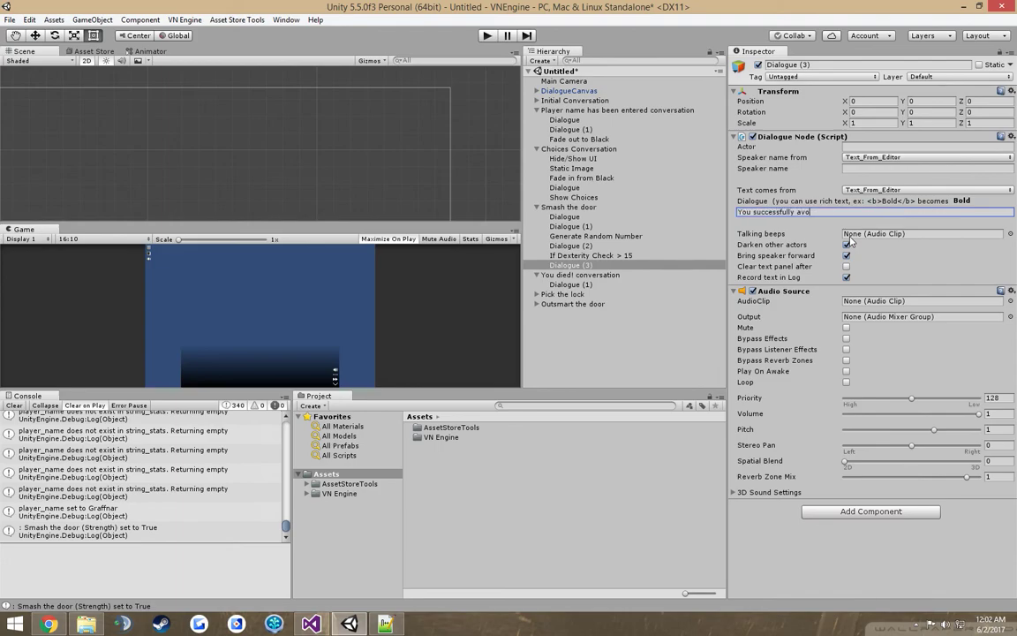
text(he trap! You truly are a hero we all aspire to be!)
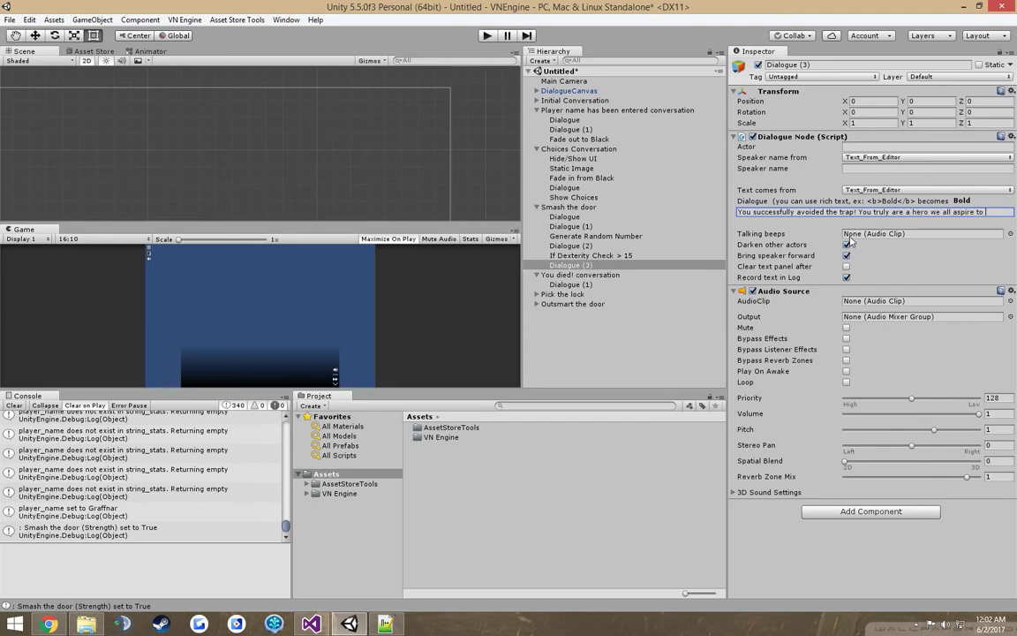
Step: Add a Fade out to Black after Dialogue (3), save, and start a play test
right_click(623, 256)
mouse_move(671, 372)
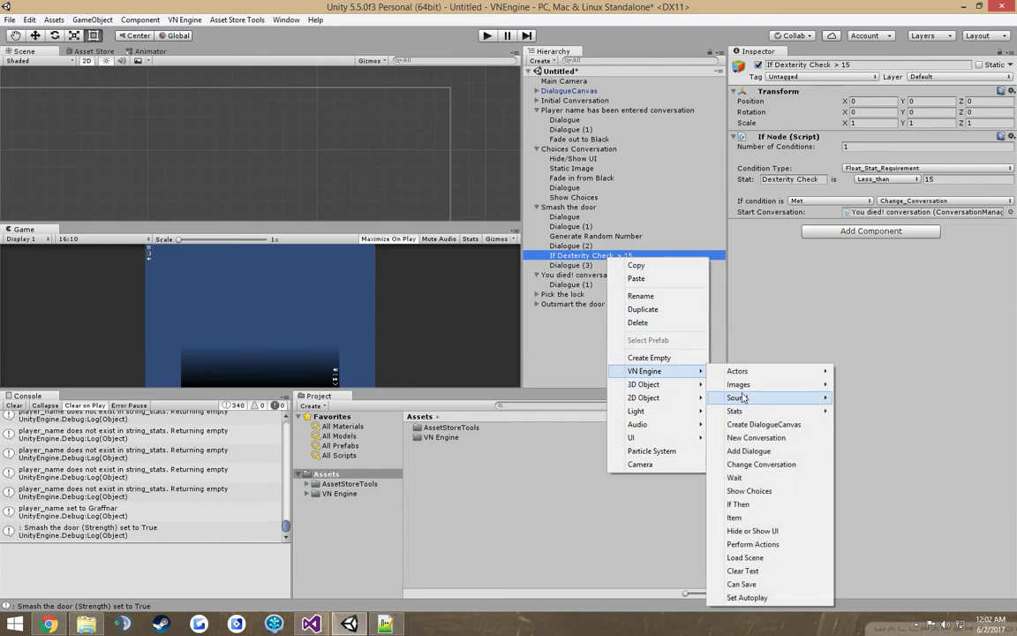
mouse_move(777, 386)
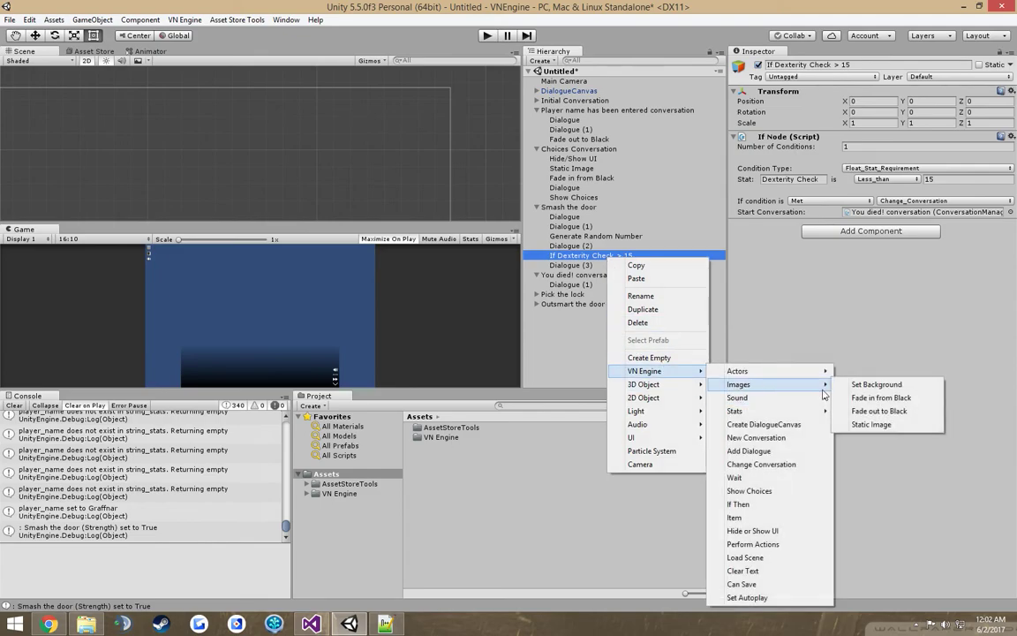
click(896, 415)
drag(538, 265, 530, 279)
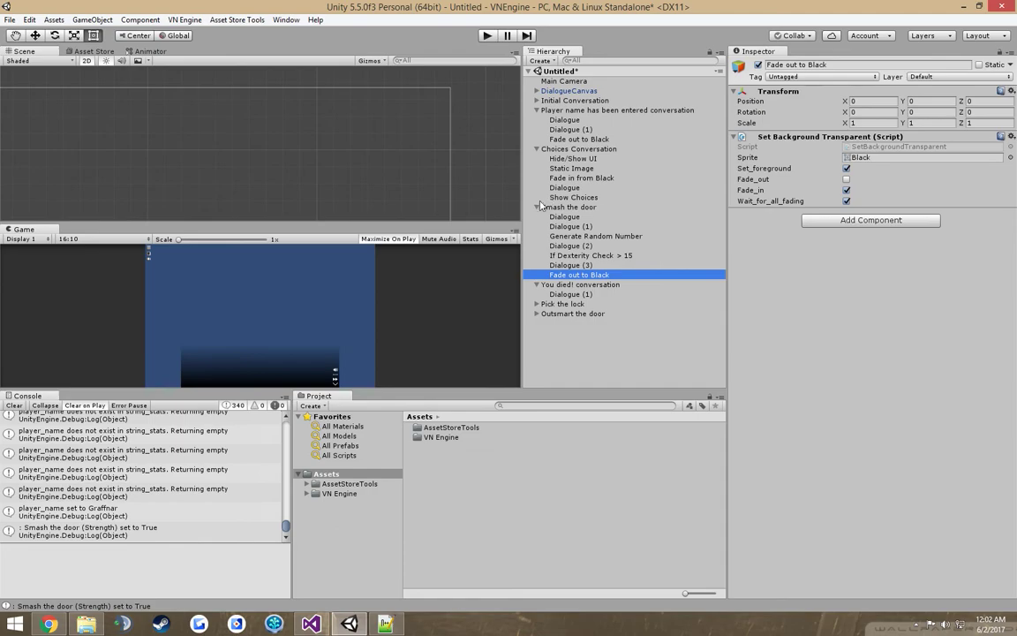
key(ctrl+s)
click(481, 118)
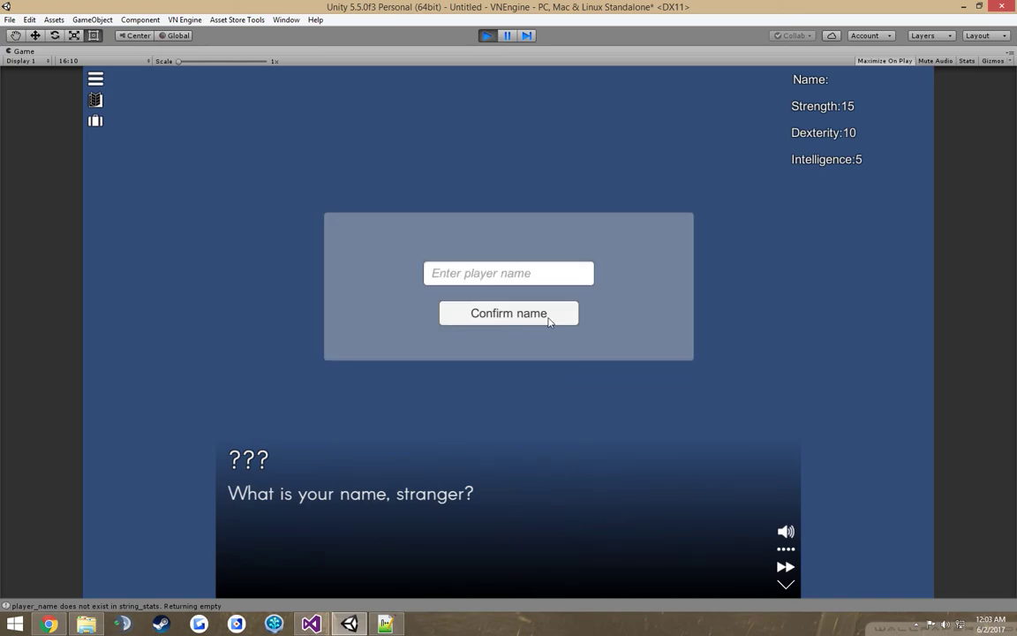
Step: Enter and confirm a player name in the running scene
click(538, 274)
text(Graff)
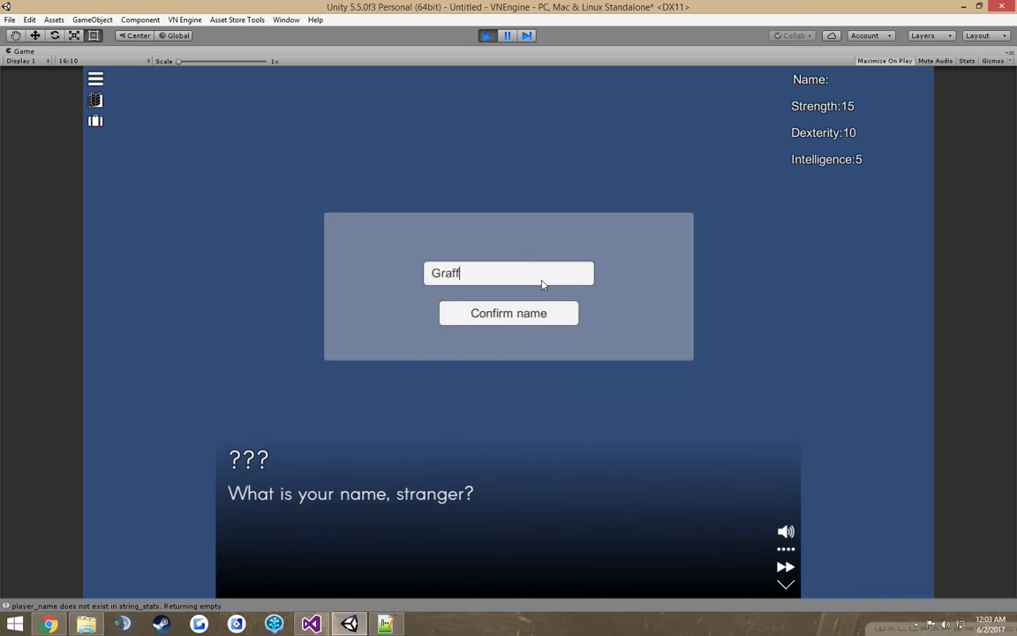
text(nar the Wanderer)
click(532, 313)
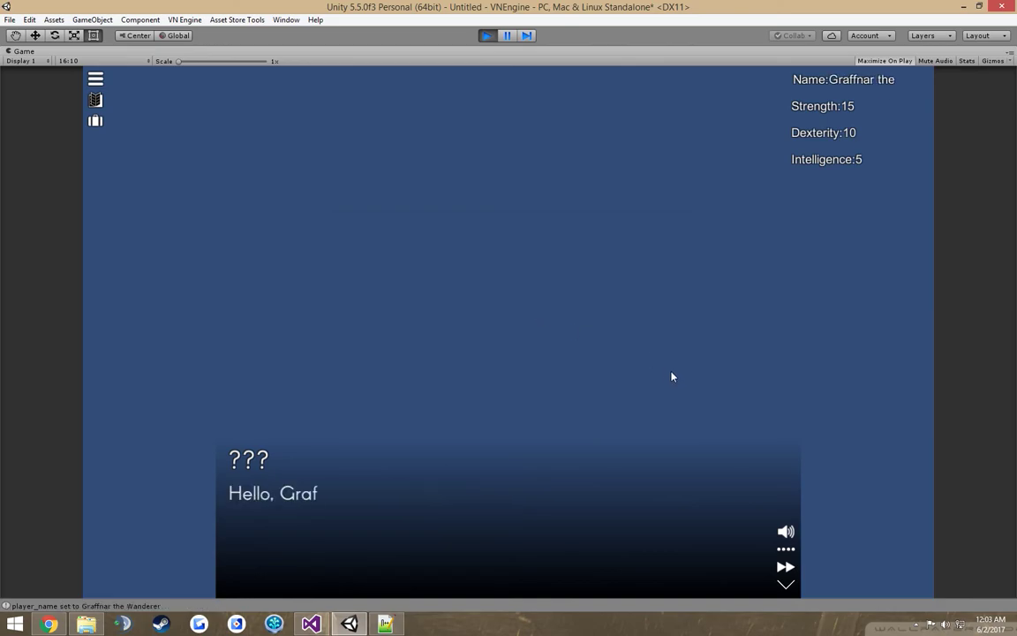
Step: Advance through the greeting and door description, then choose Smash the door
click(645, 539)
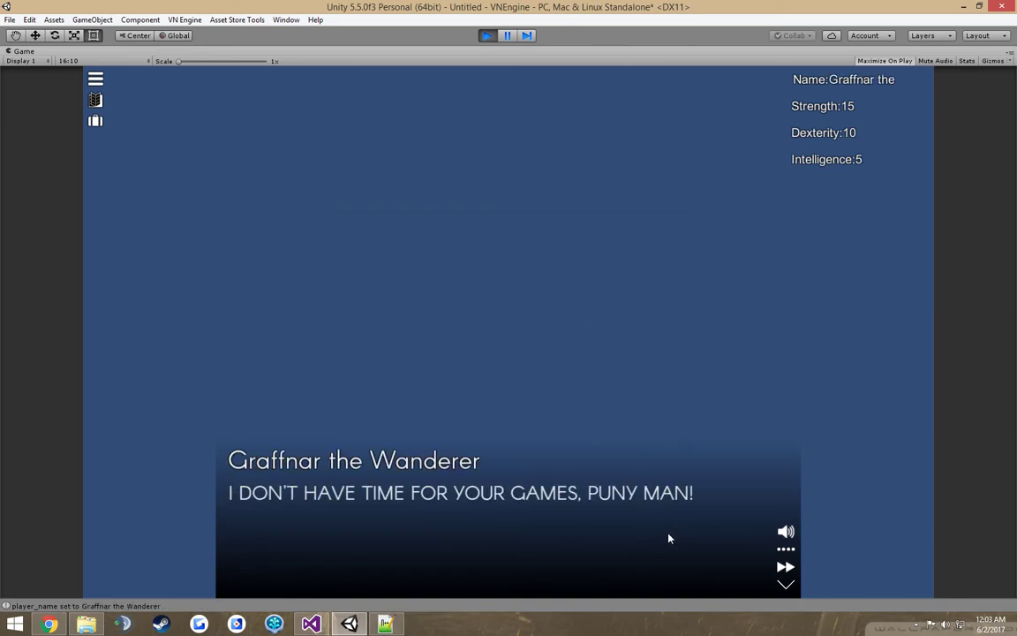
click(658, 546)
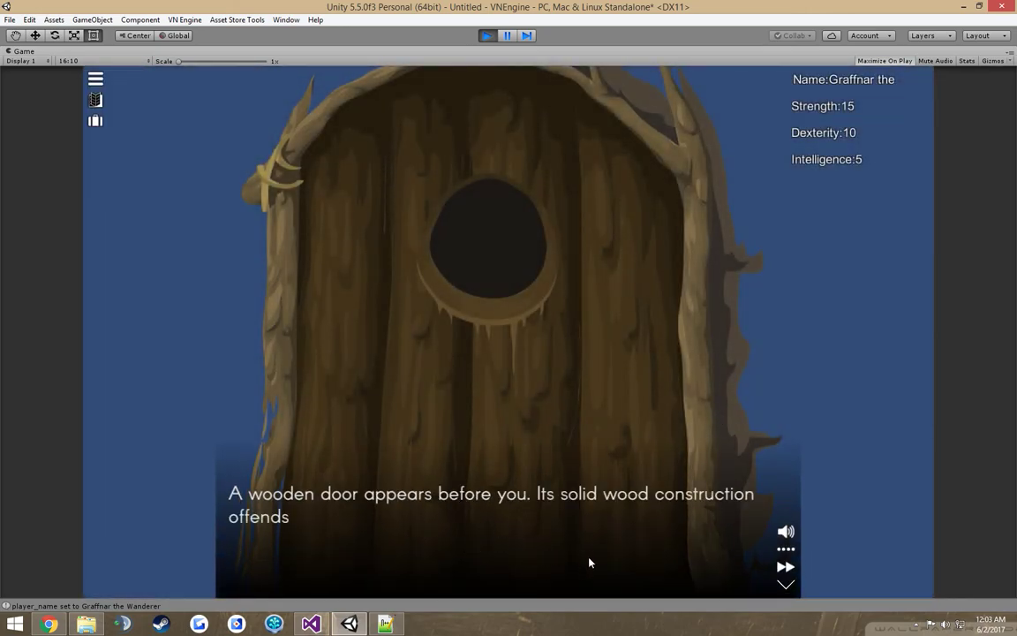
click(570, 556)
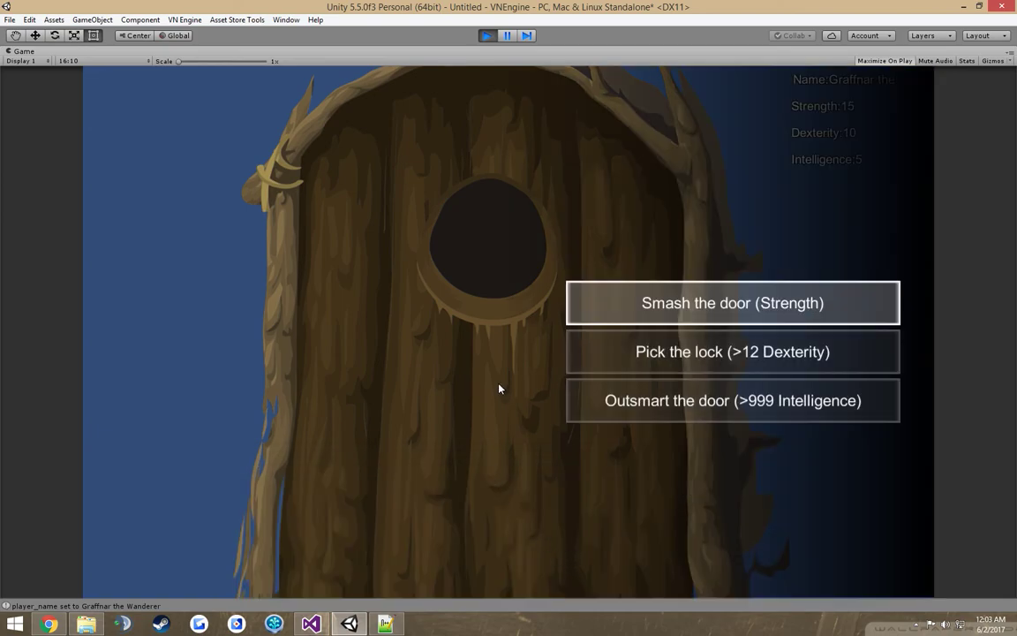
click(686, 328)
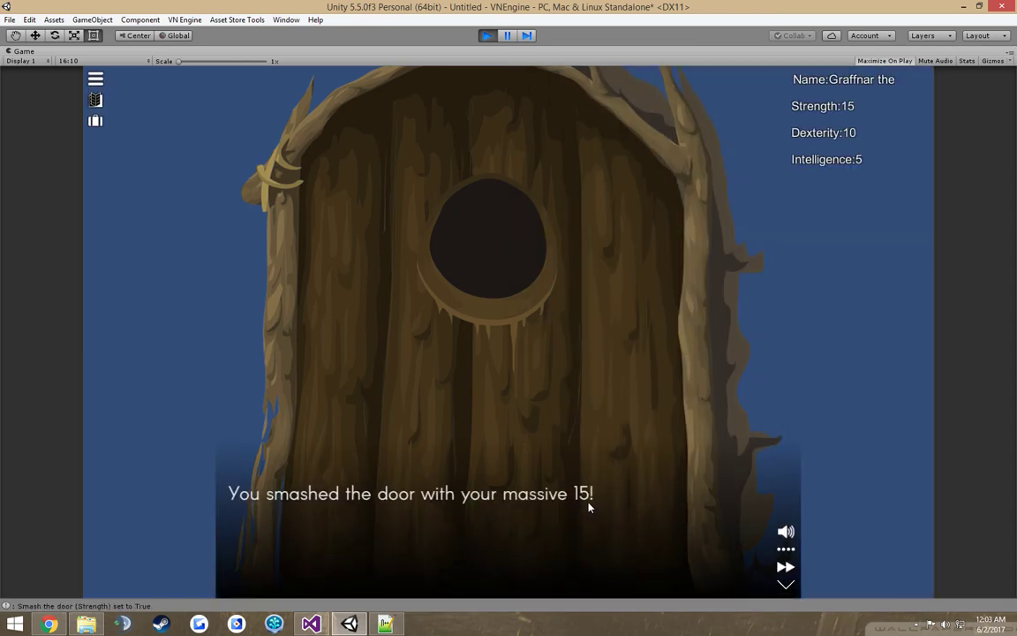
Step: Continue past the trap, the 19.88473 dexterity roll and the trap-avoided line, then stop playing
click(600, 537)
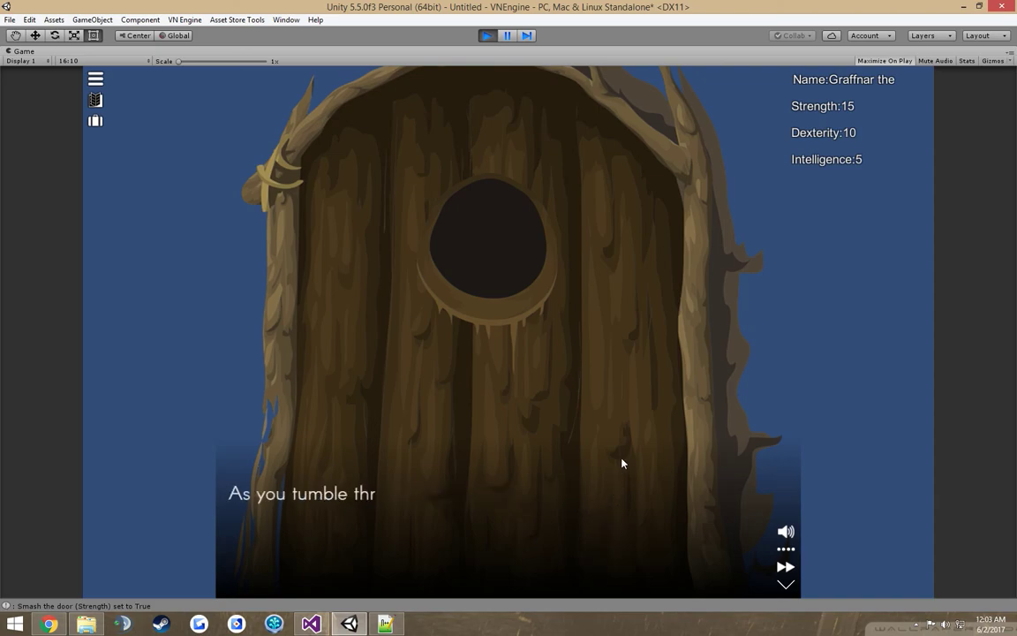
click(600, 539)
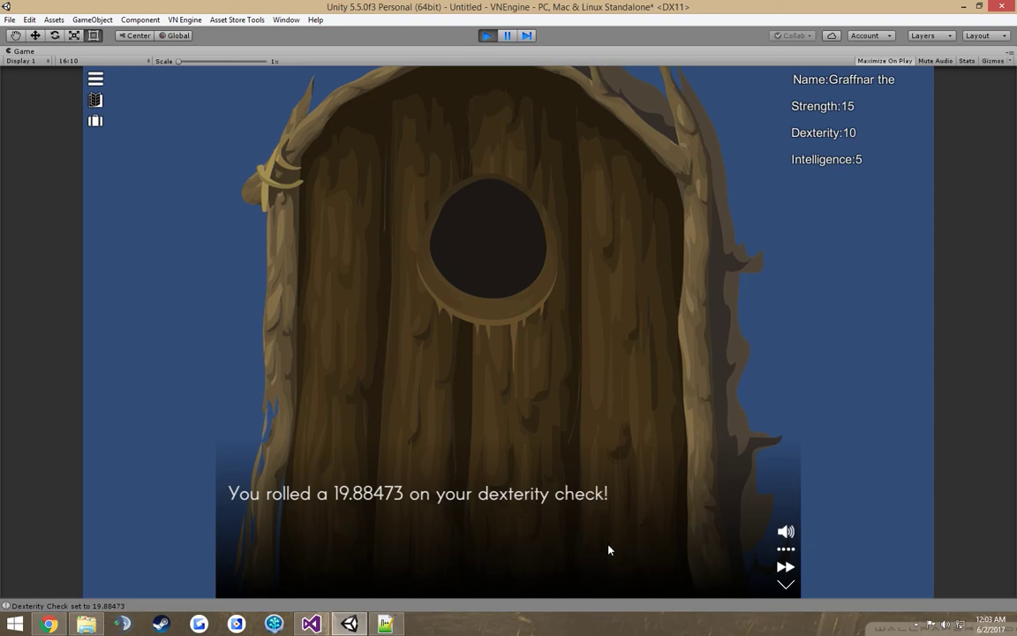
click(602, 549)
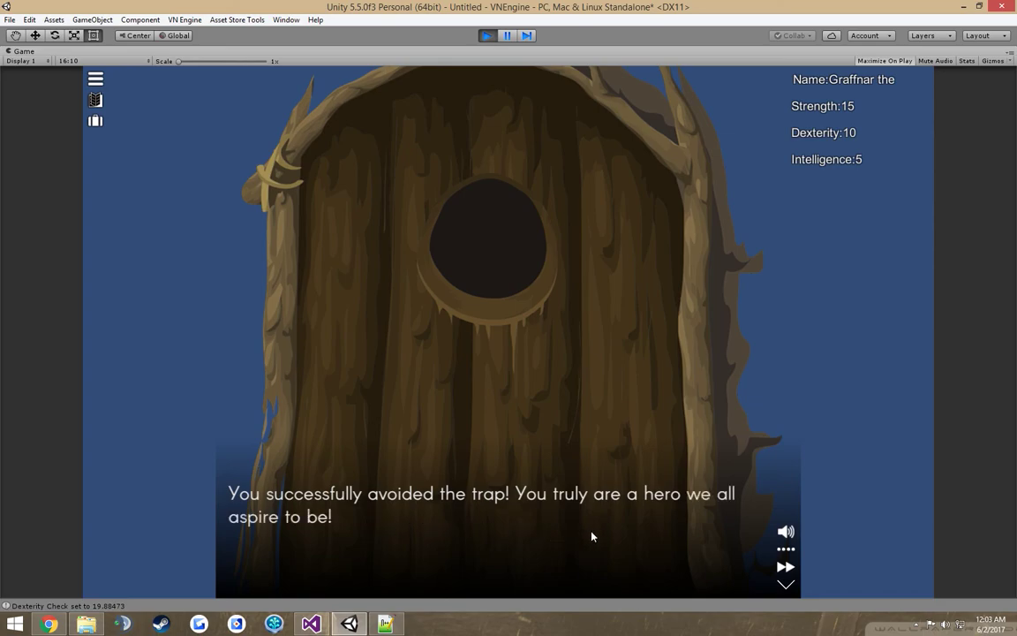
click(549, 546)
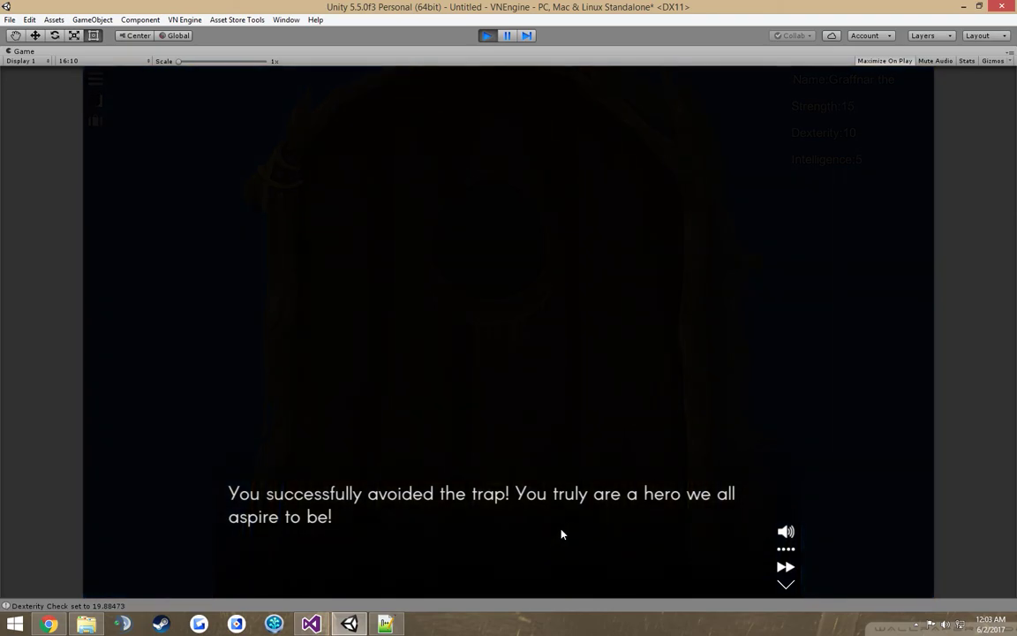
click(487, 36)
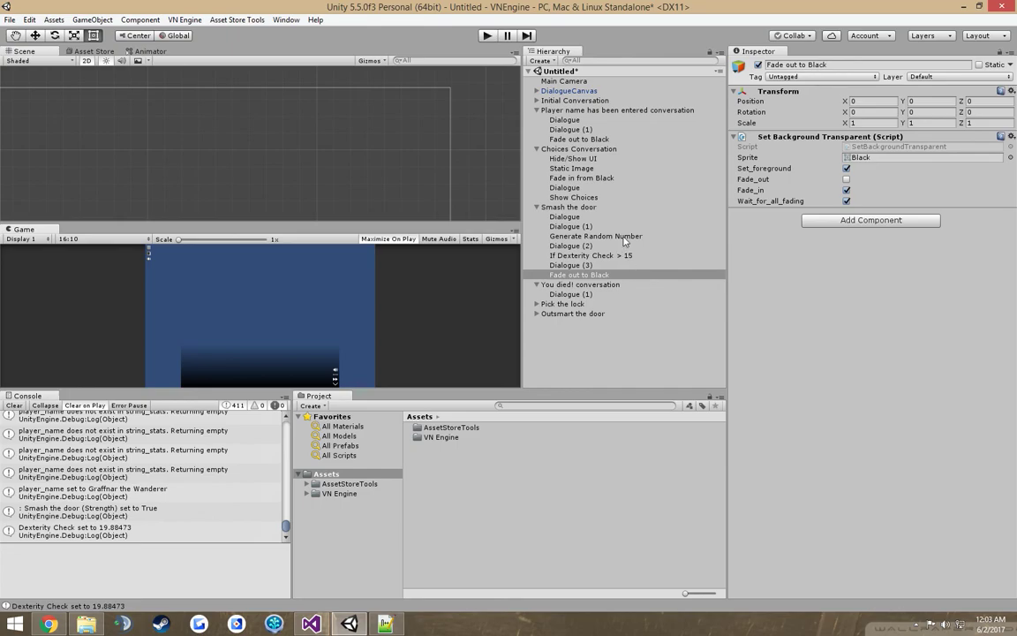
Step: Tick Use_whole_numbers on the Generate Random Number node under Smash the door
click(610, 236)
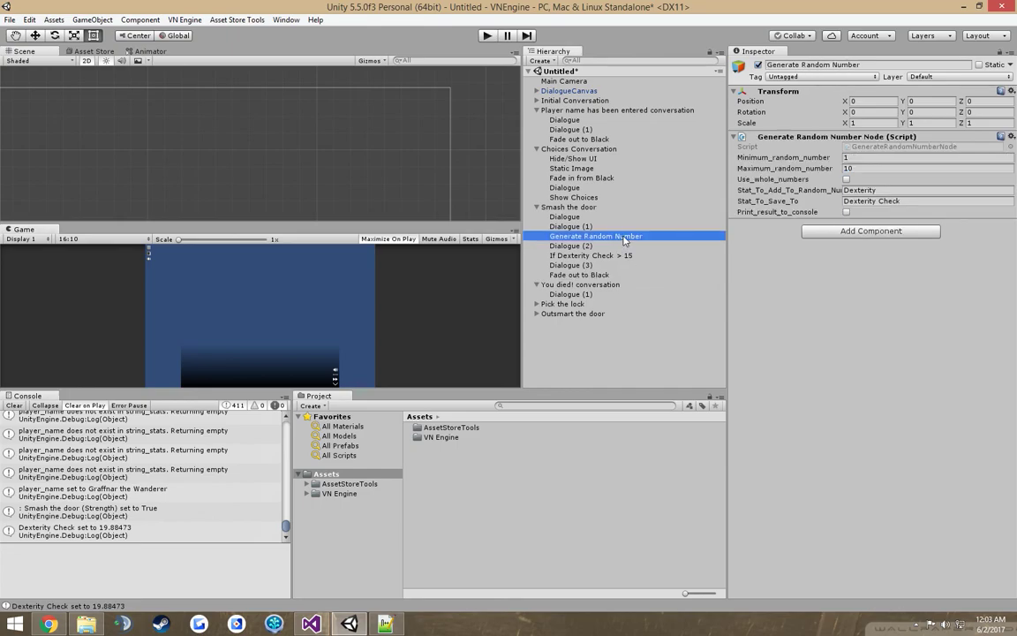
click(847, 179)
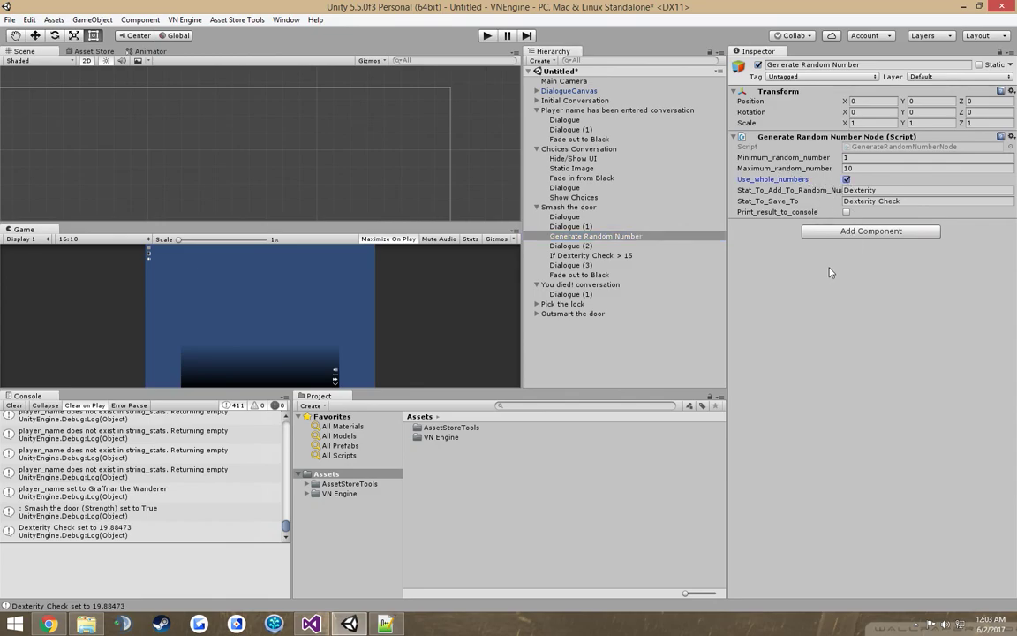